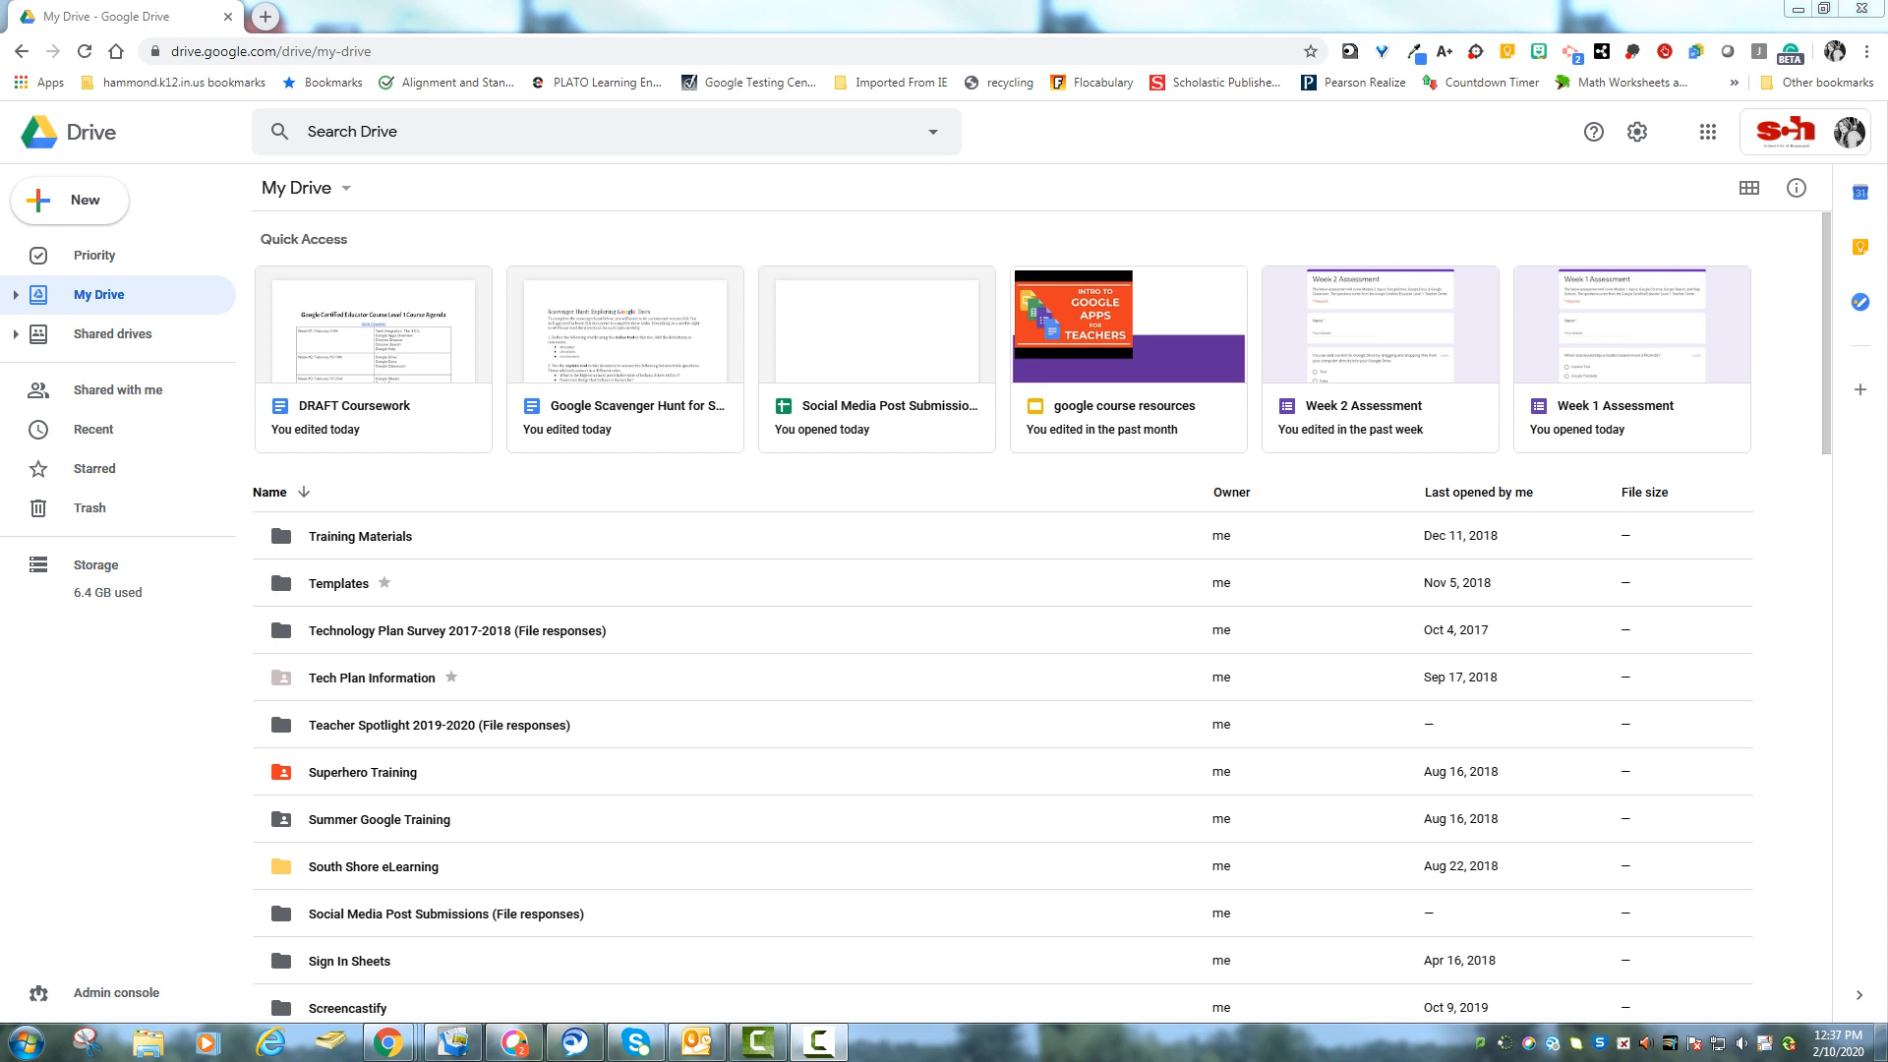
Bring the Incognito Google window to the front.
scroll(1041, 614, "down", 8)
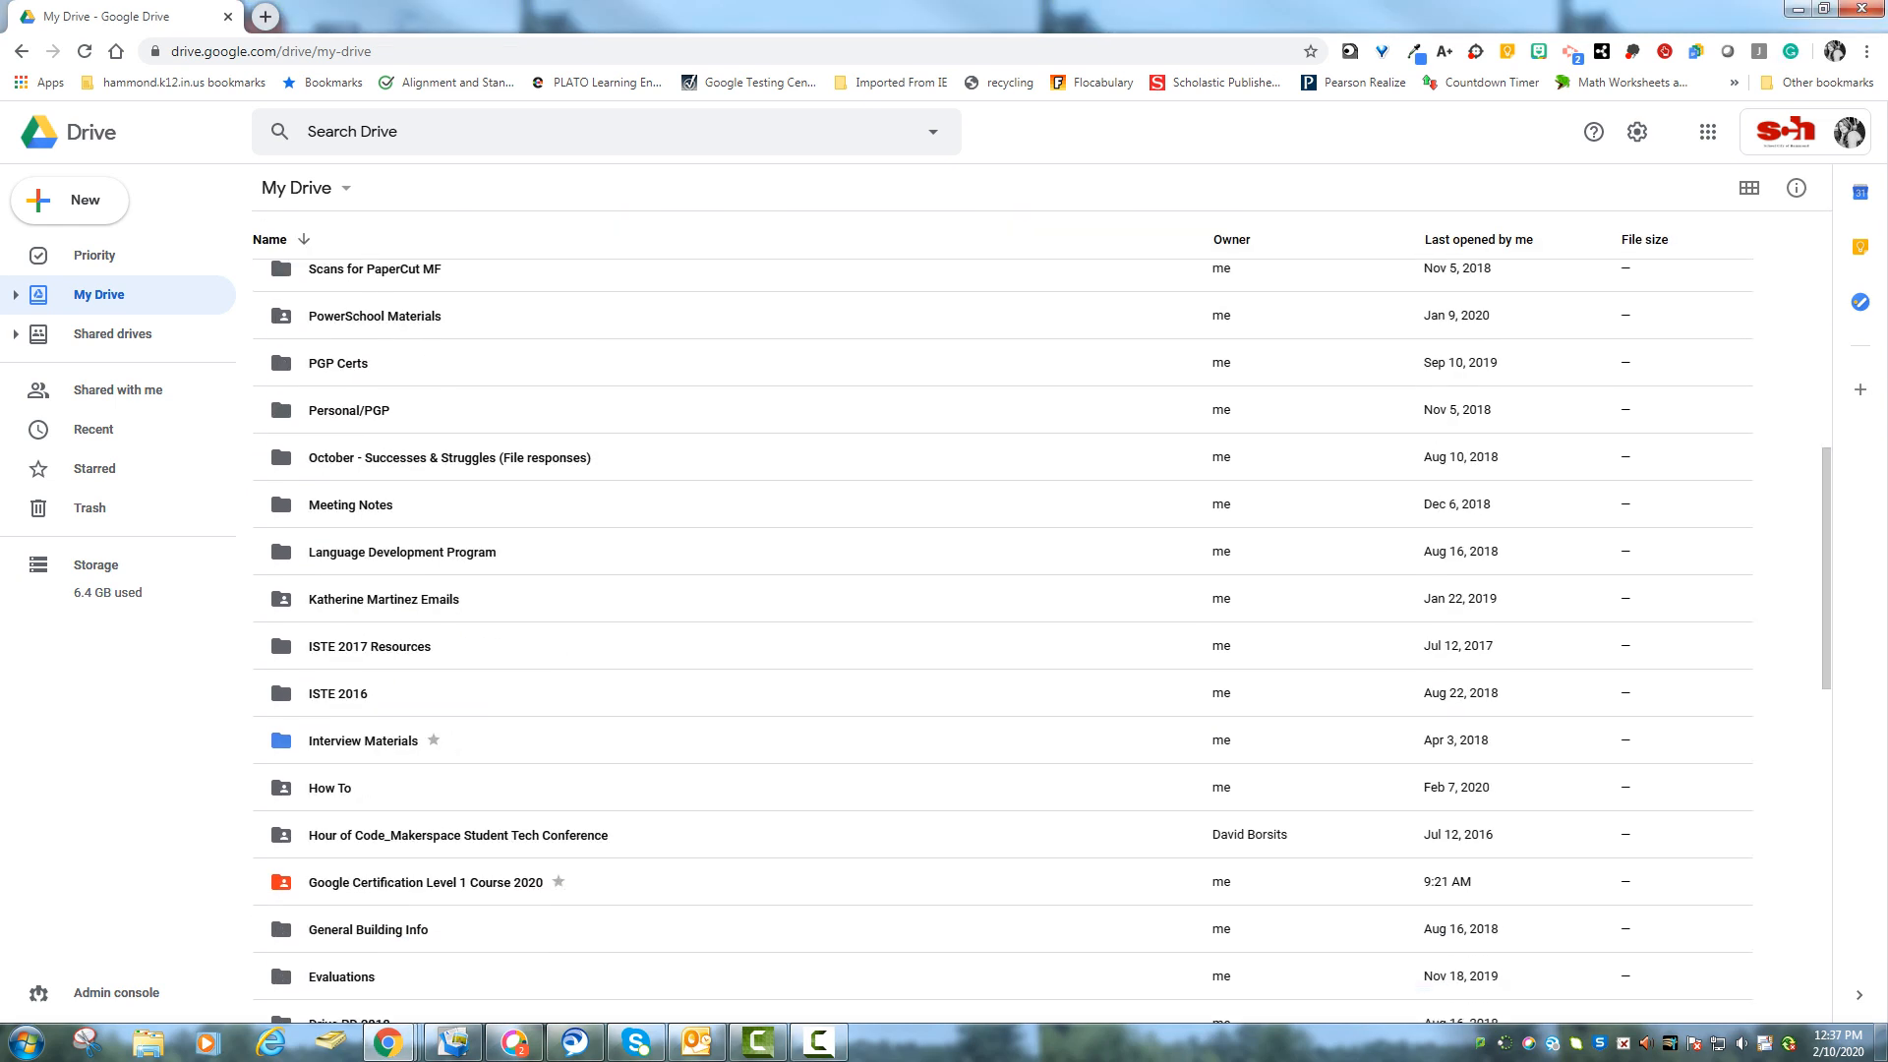
scroll(1042, 614, "up", 8)
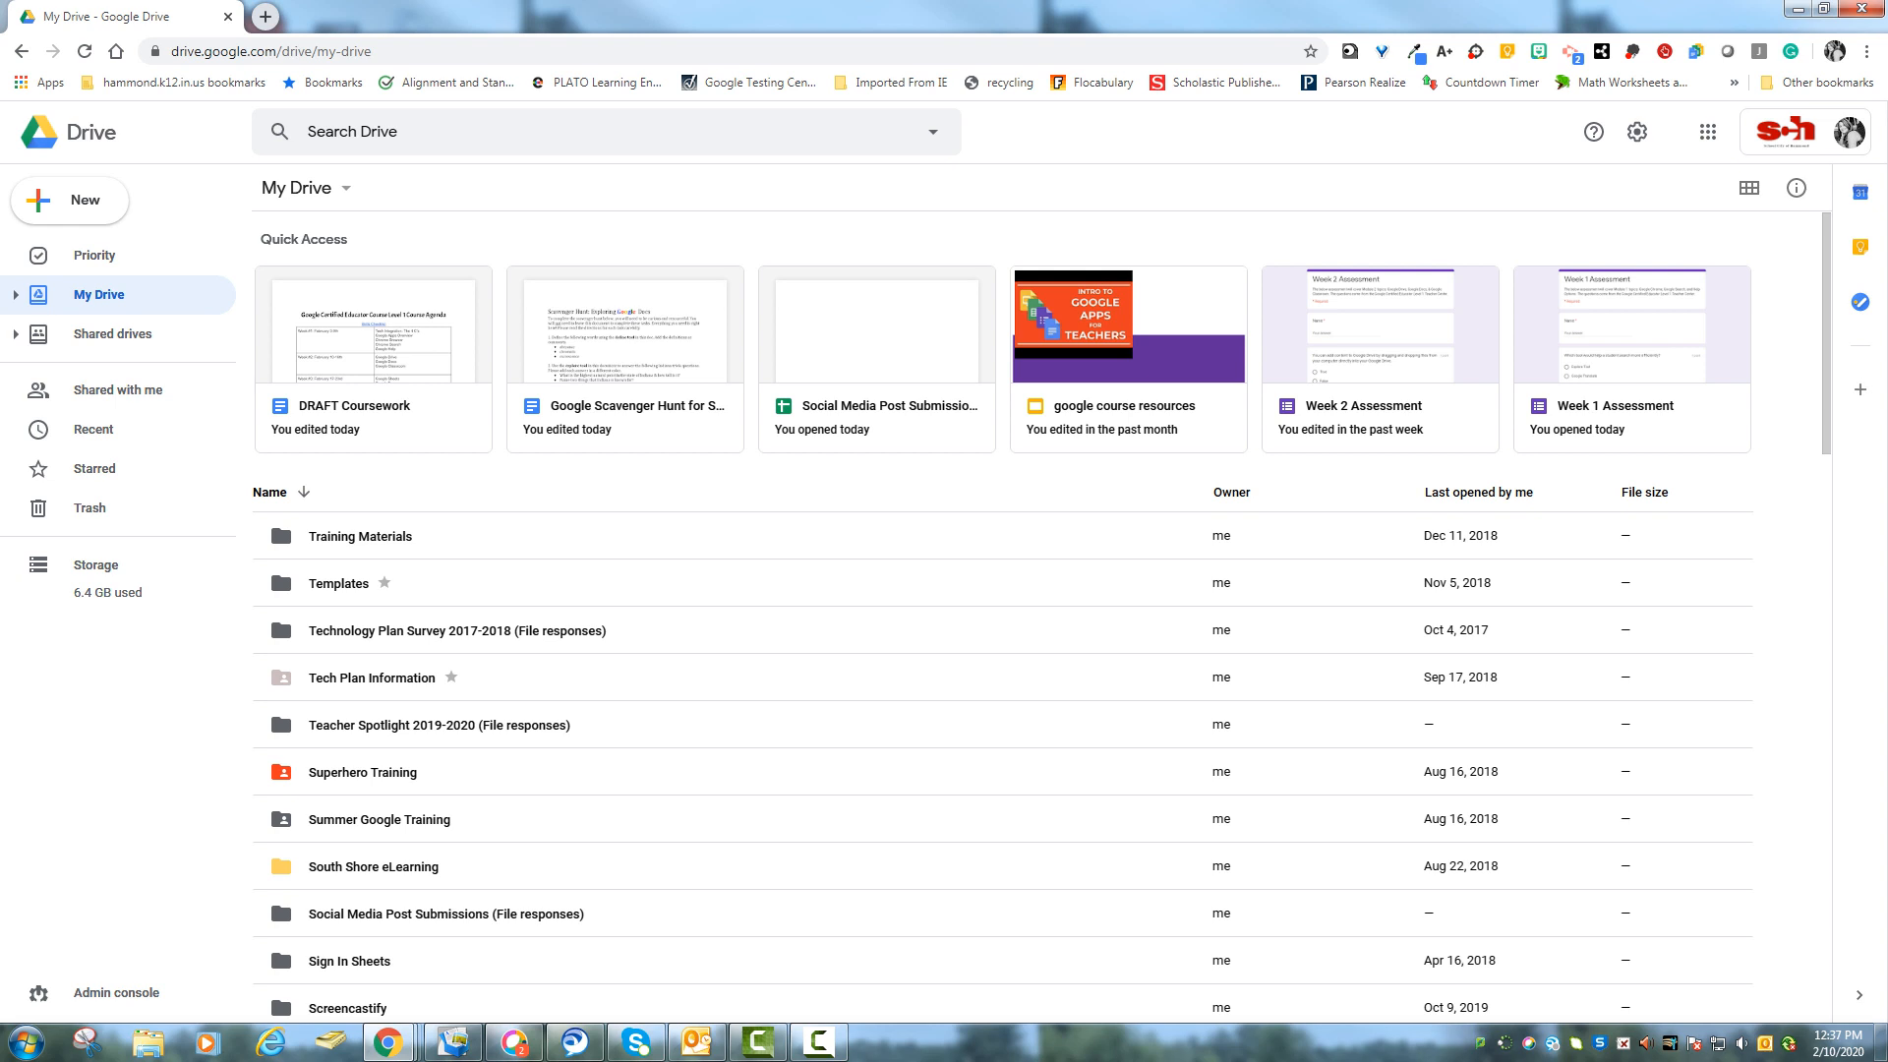
mouse_move(388, 1042)
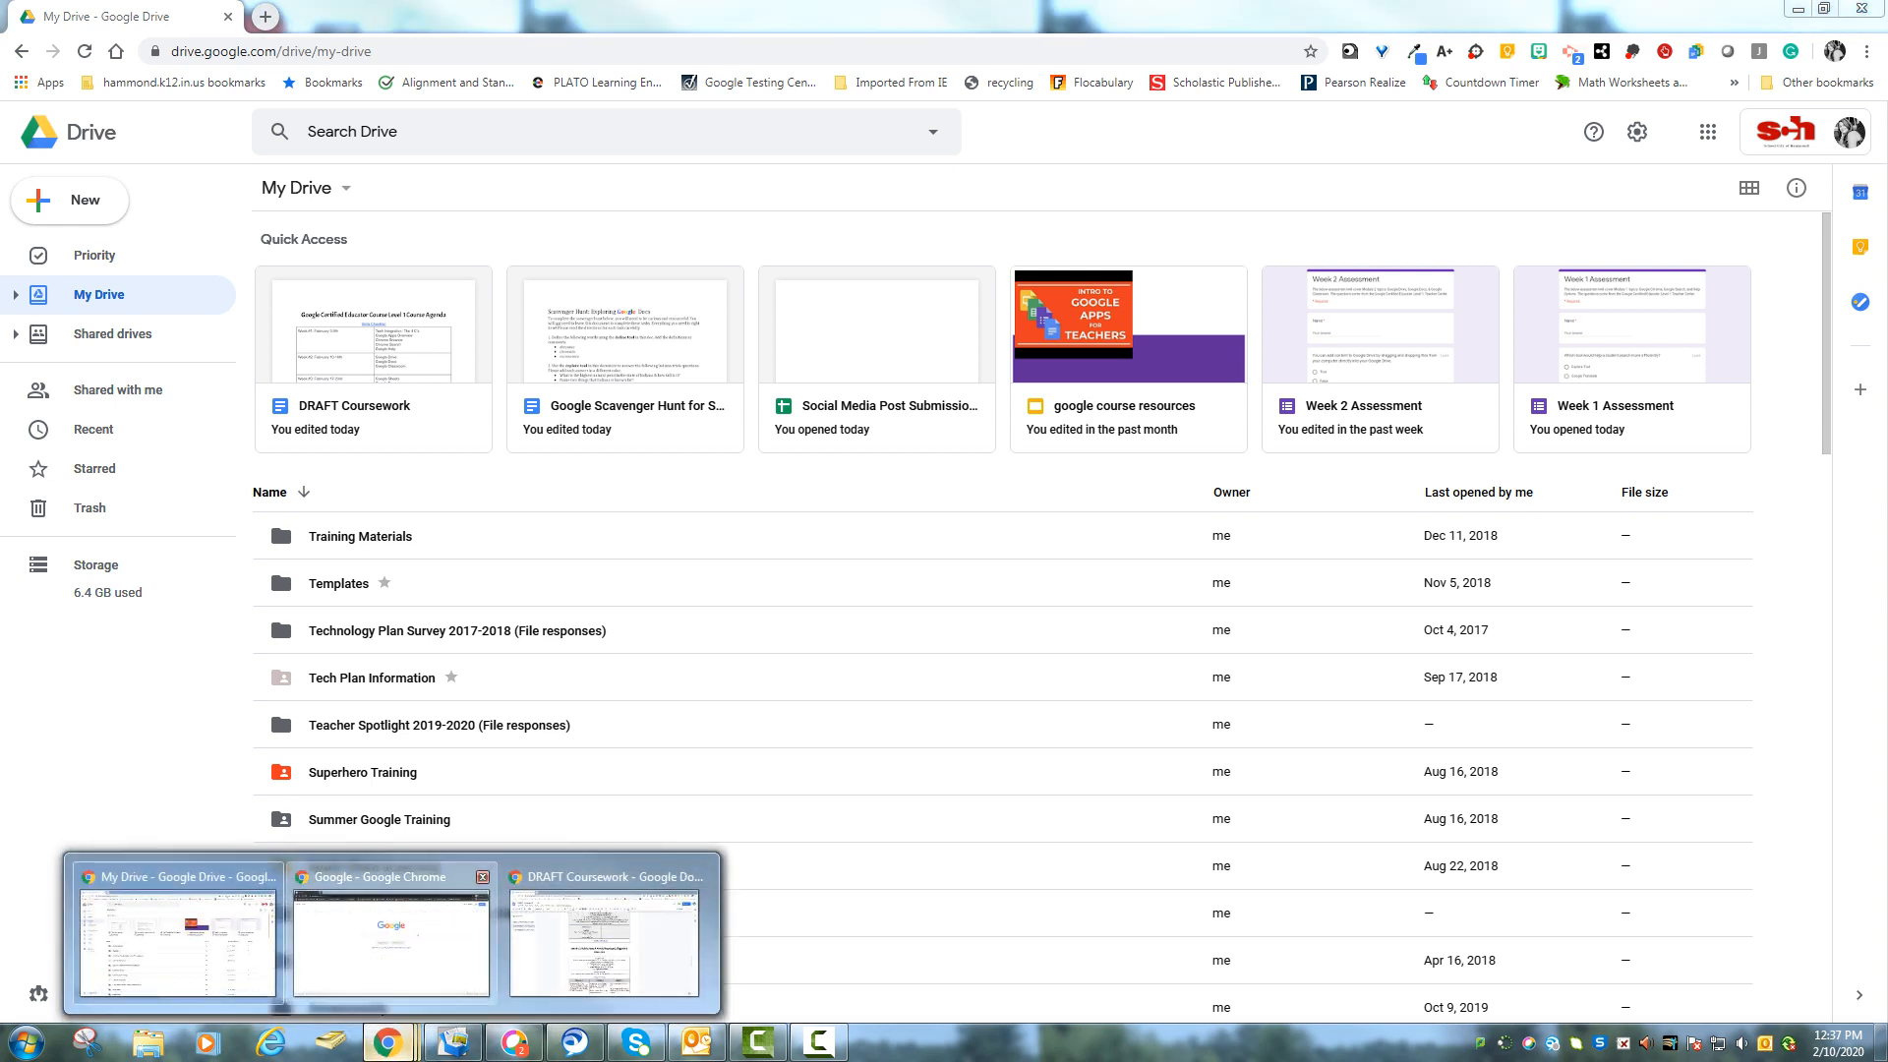
left_click(394, 934)
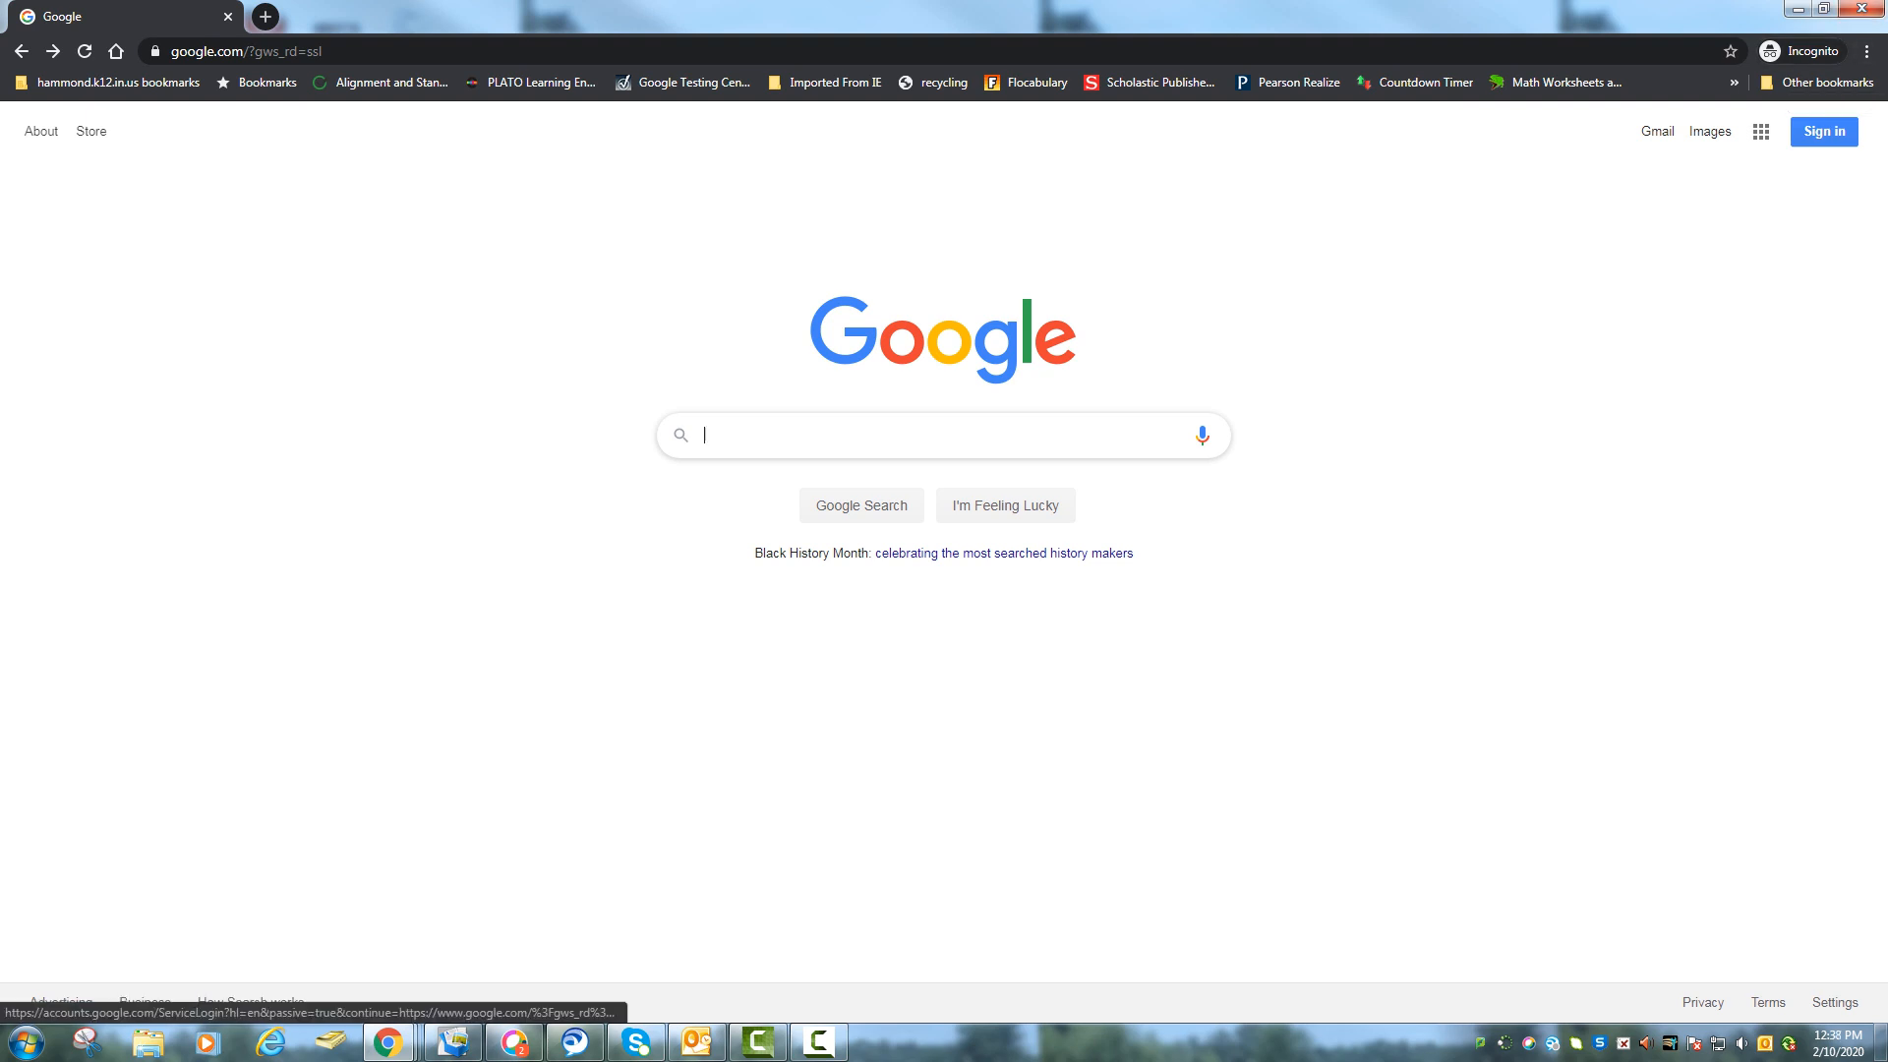
Sign in with the school account's email address and password.
left_click(1823, 131)
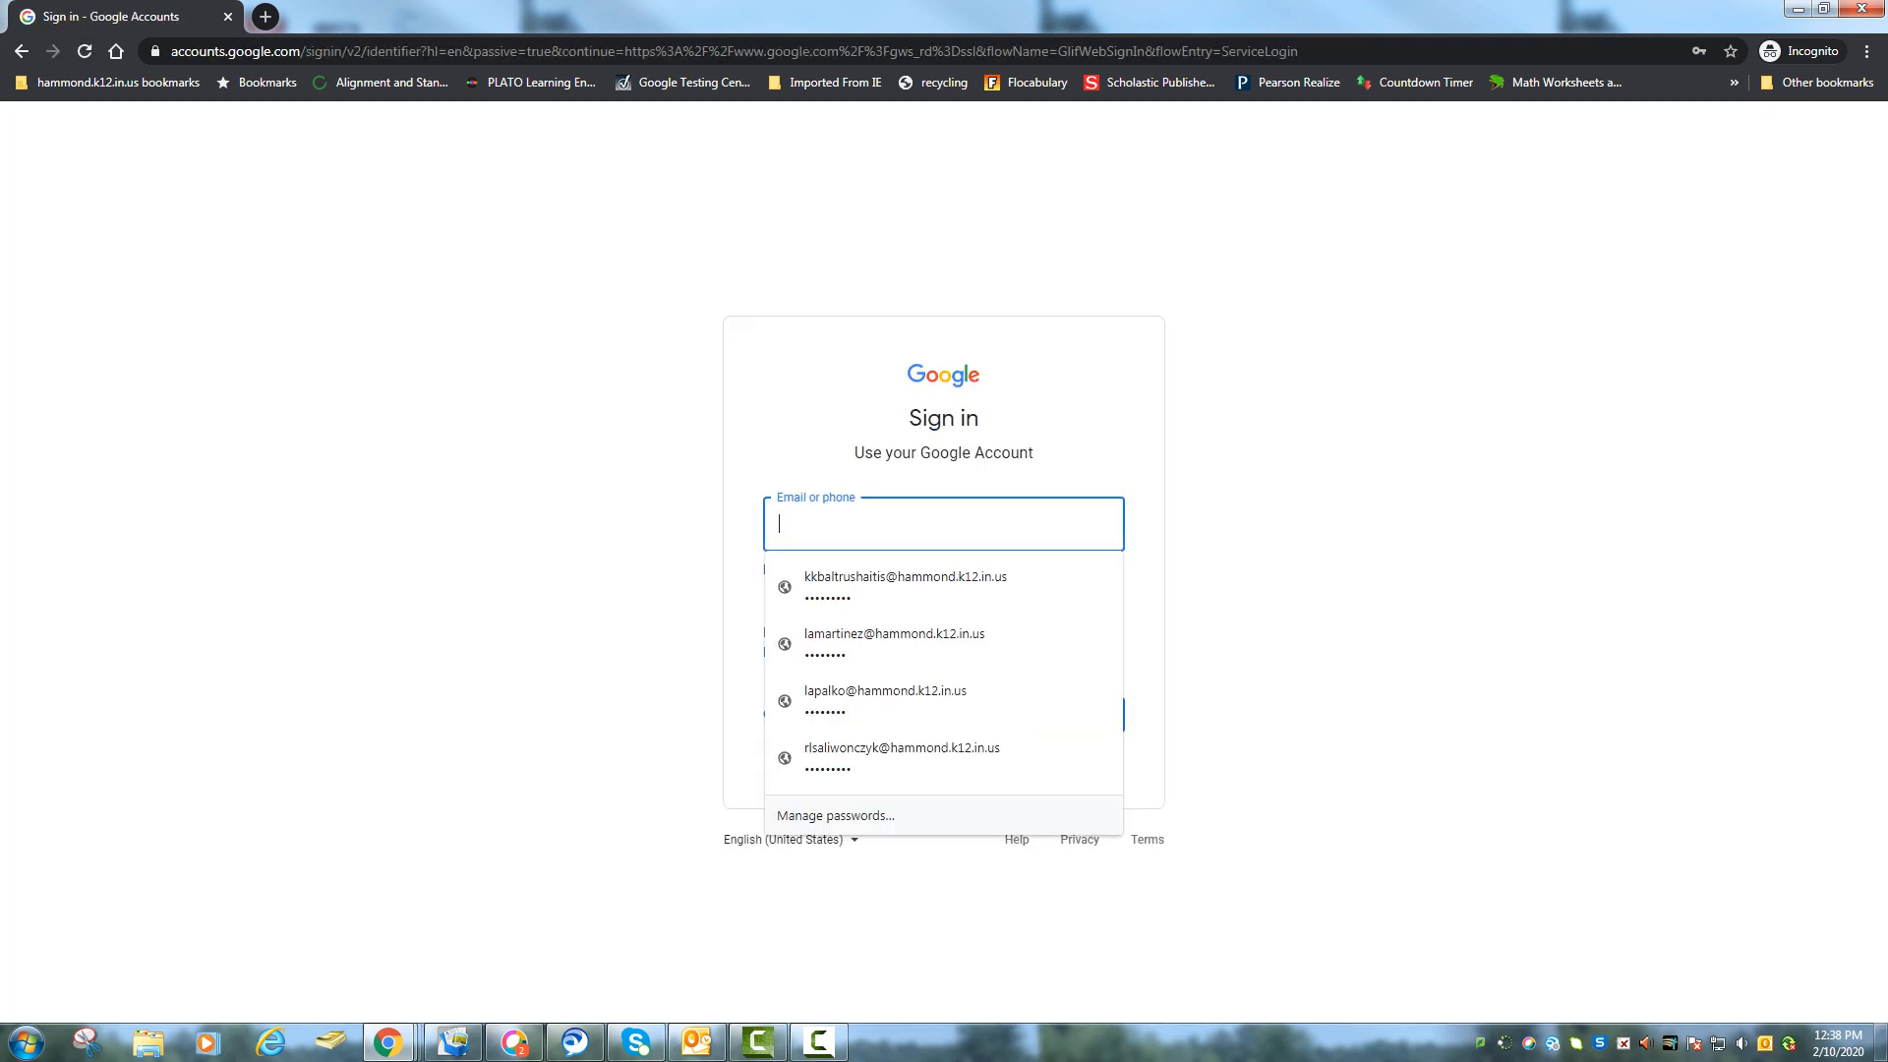
type("j")
key("BackSpace")
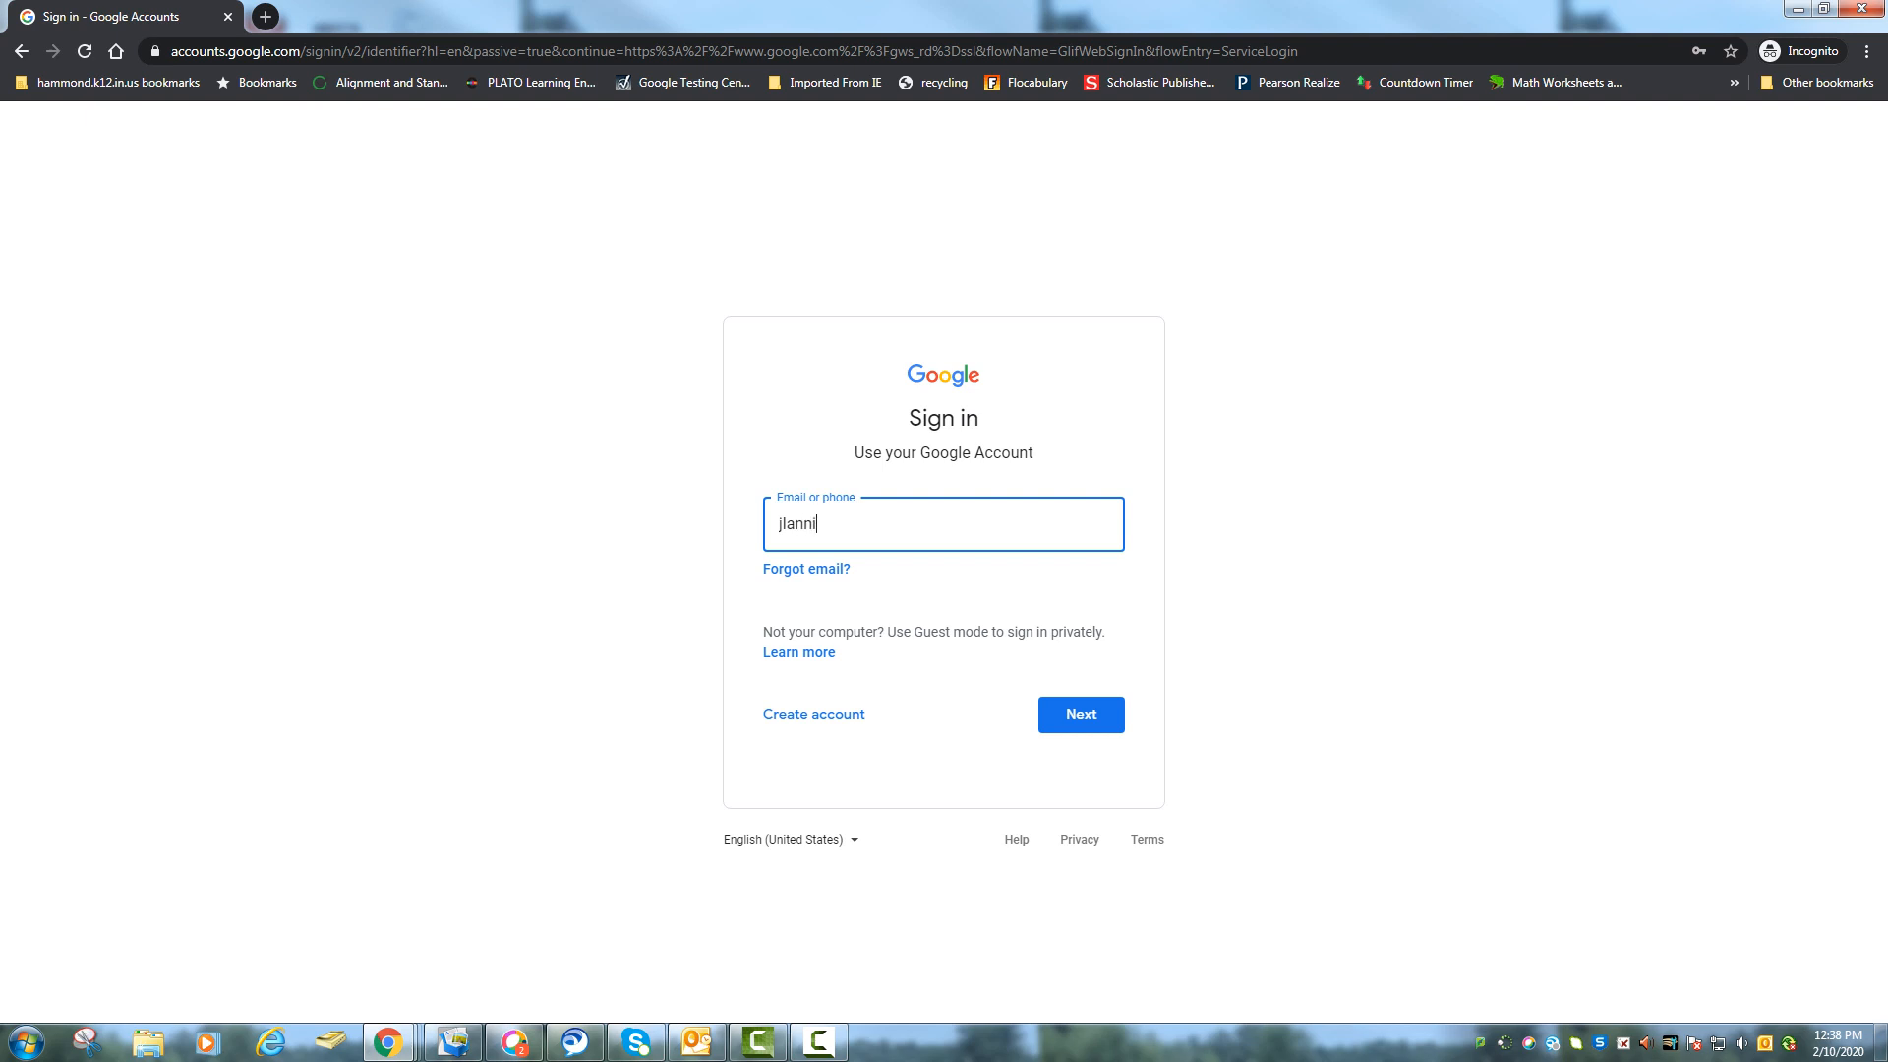
key("Return")
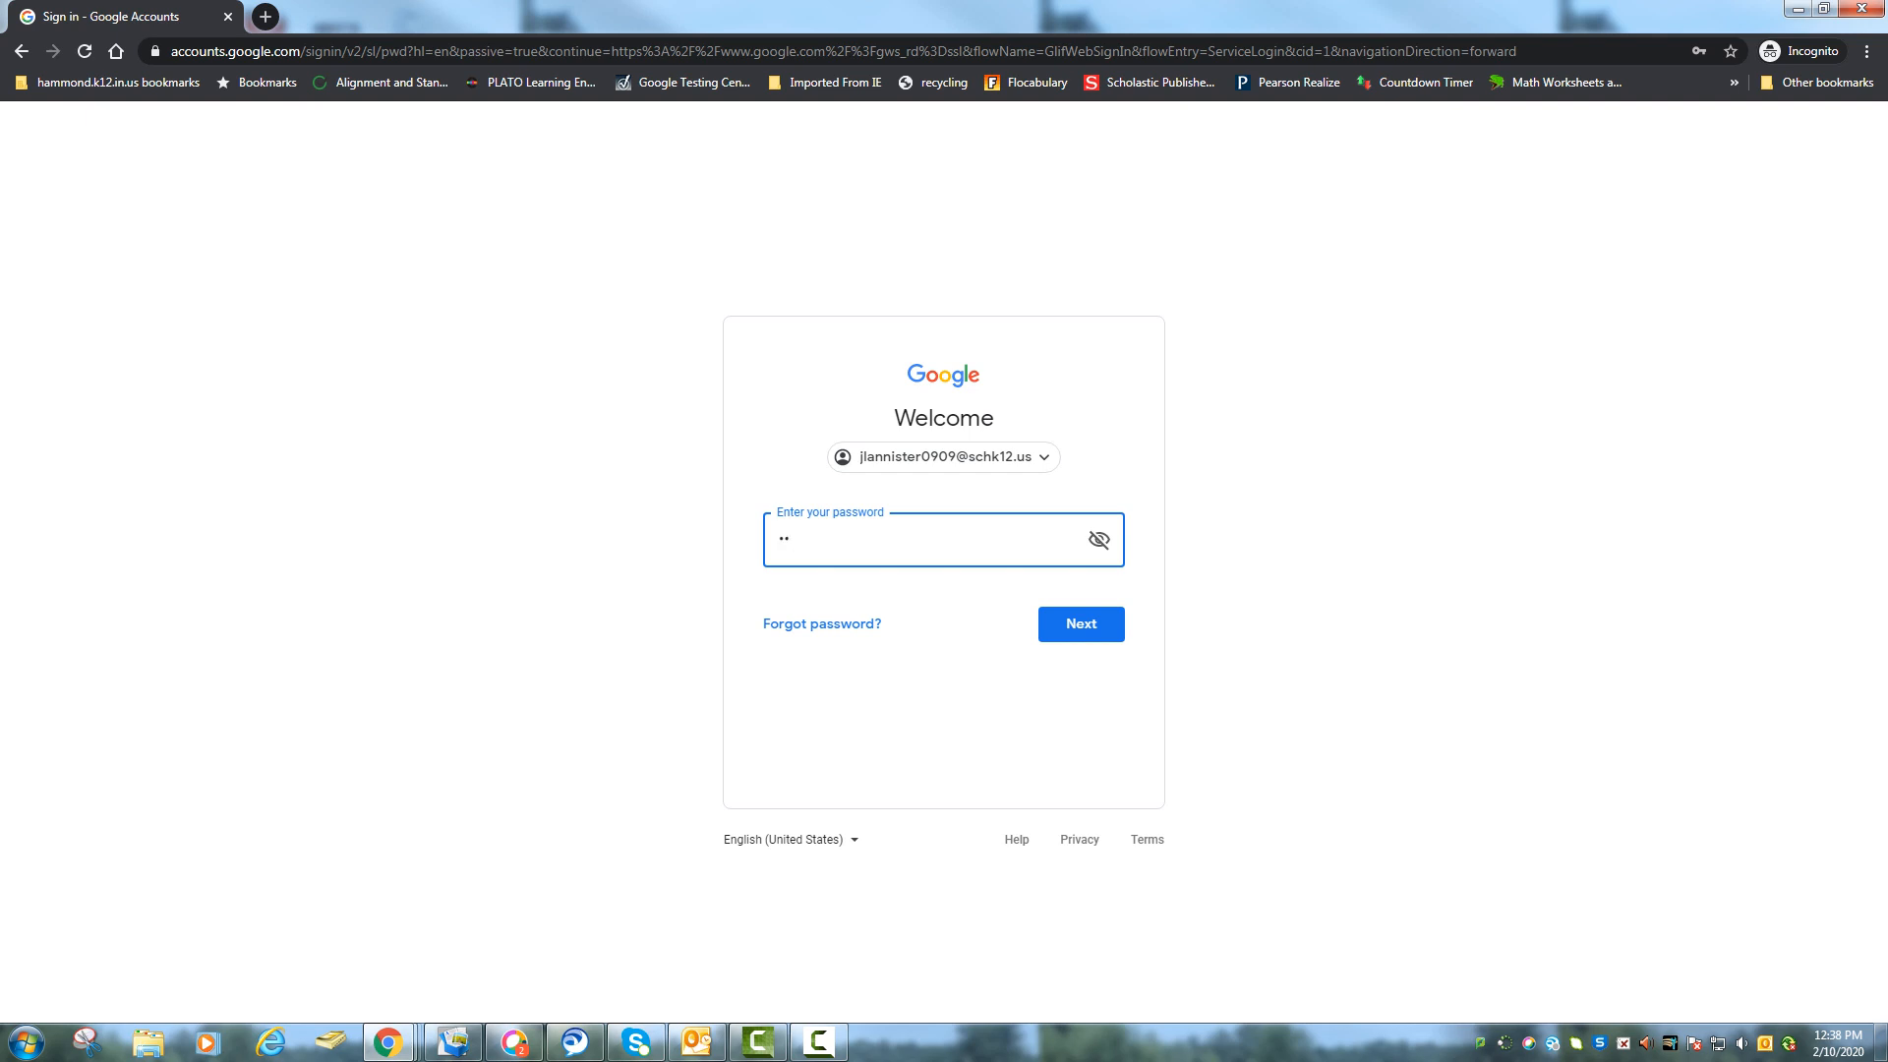
type("••••••")
key("Return")
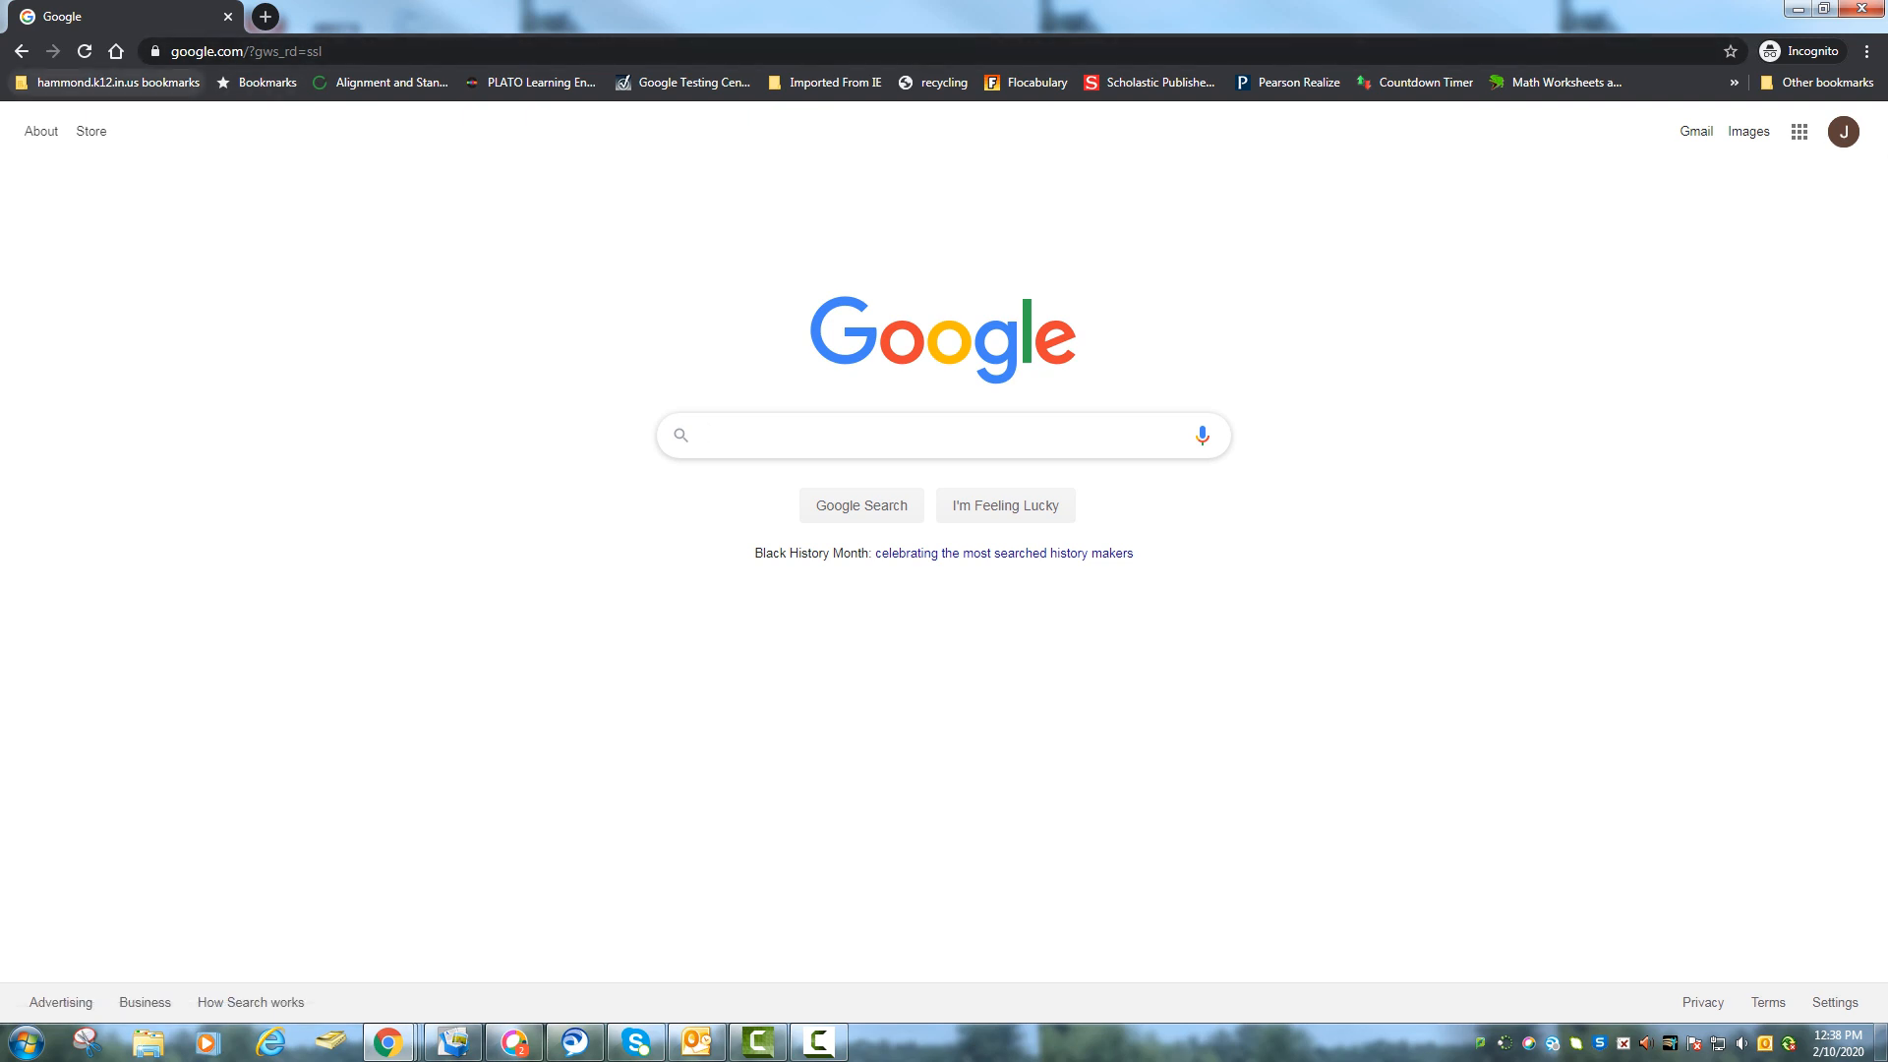
Open Google Drive from the Google apps grid on the Google homepage.
left_click(108, 82)
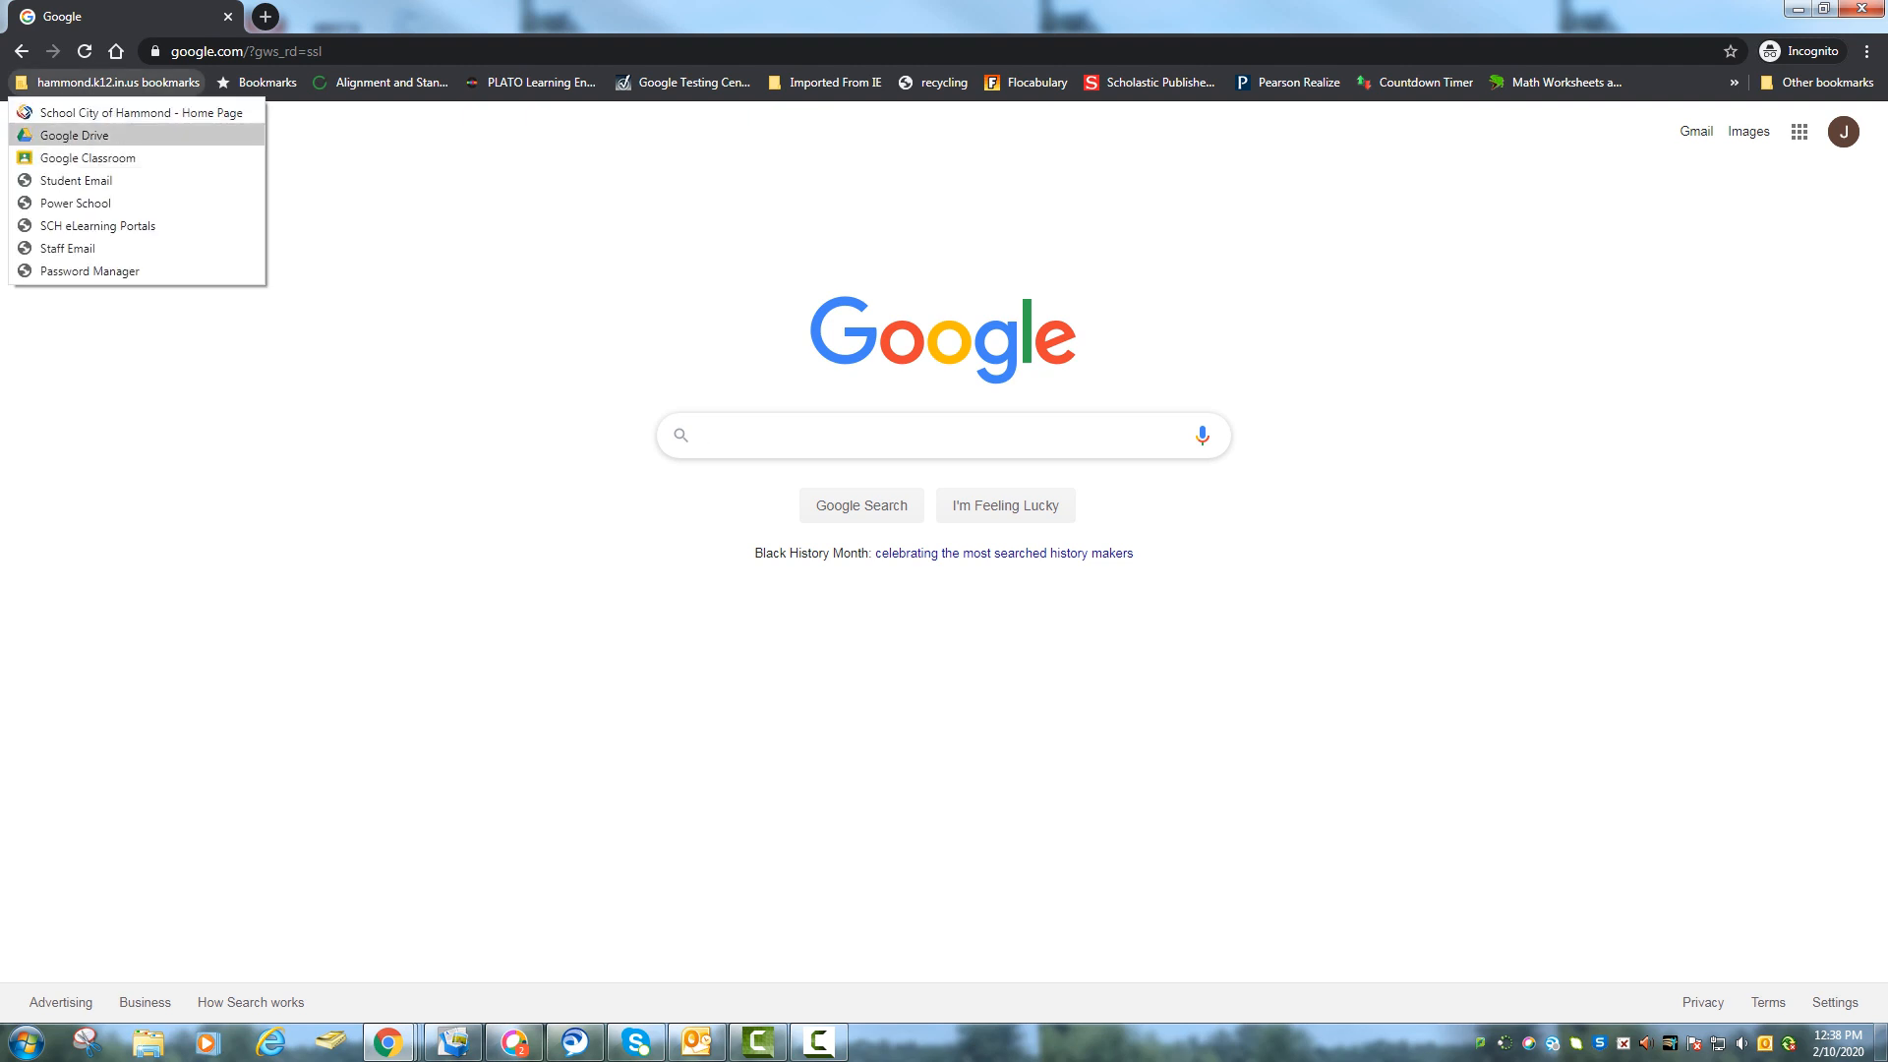
left_click(108, 83)
left_click(245, 51)
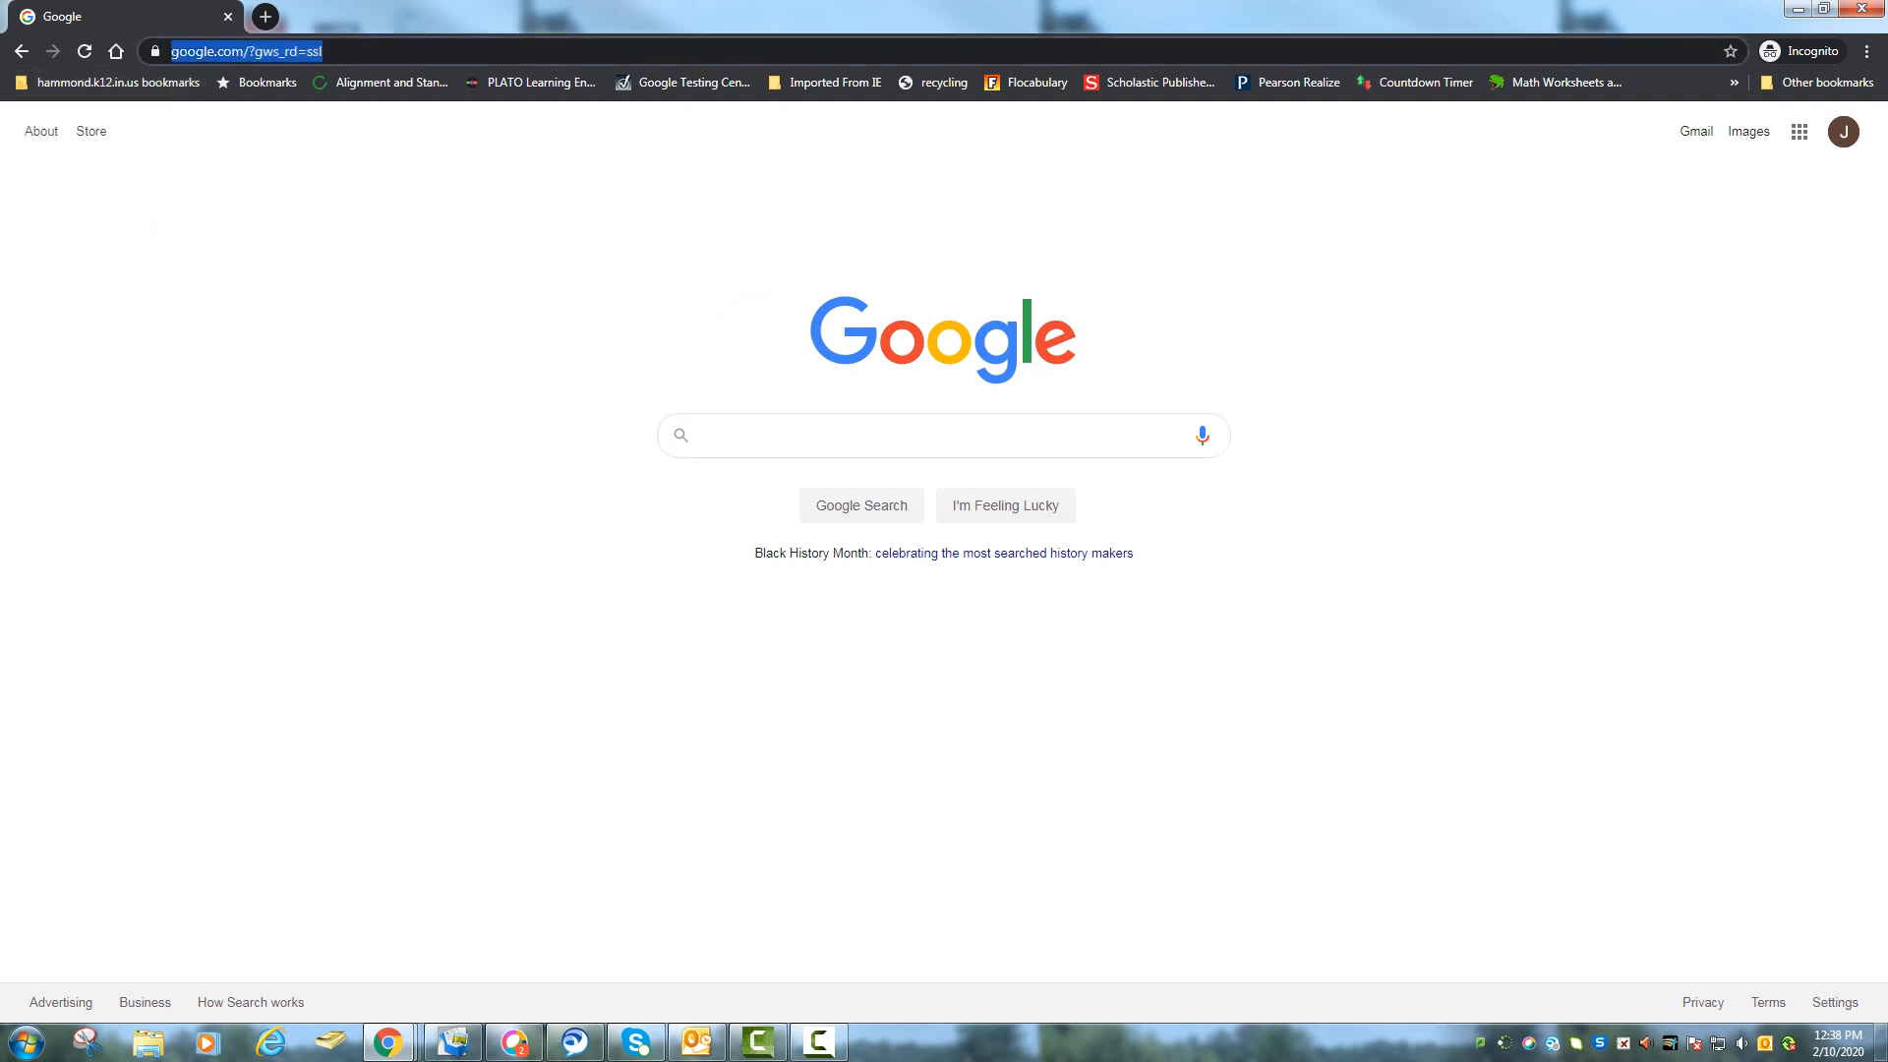
type("drive.google.com")
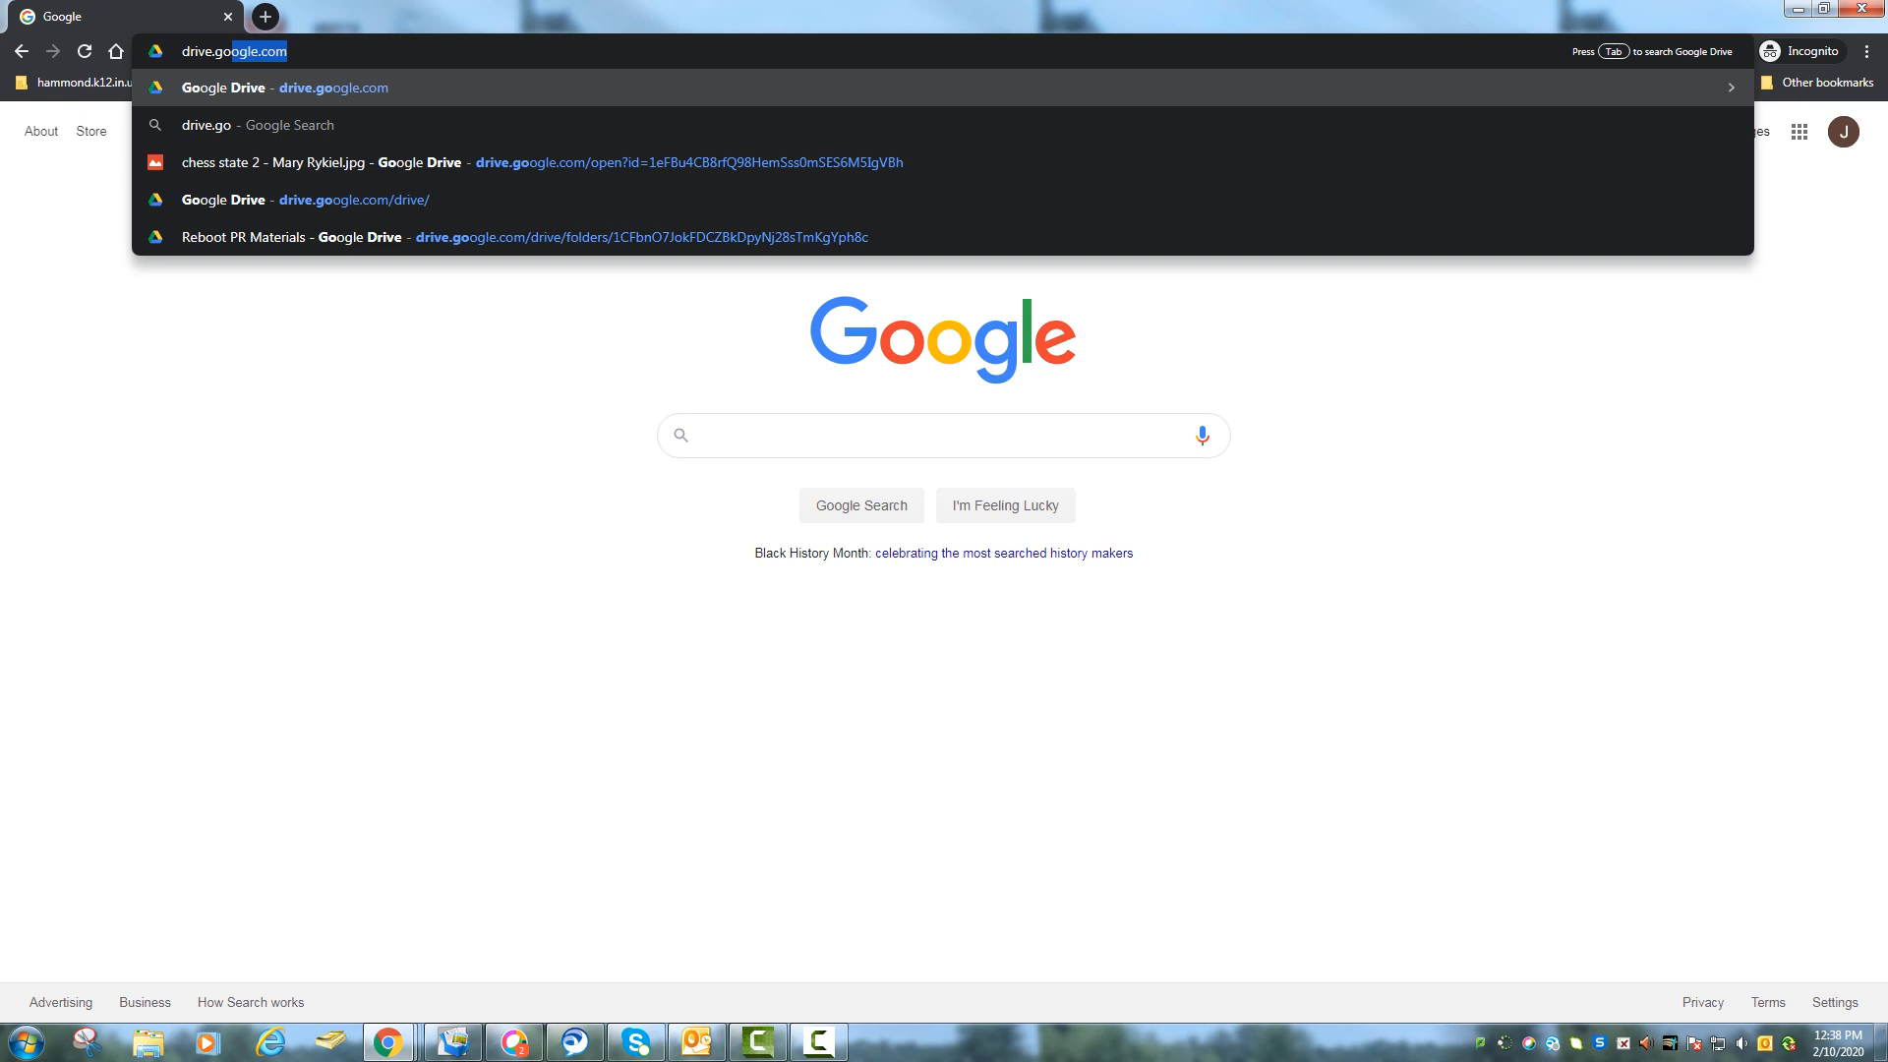
key("Return")
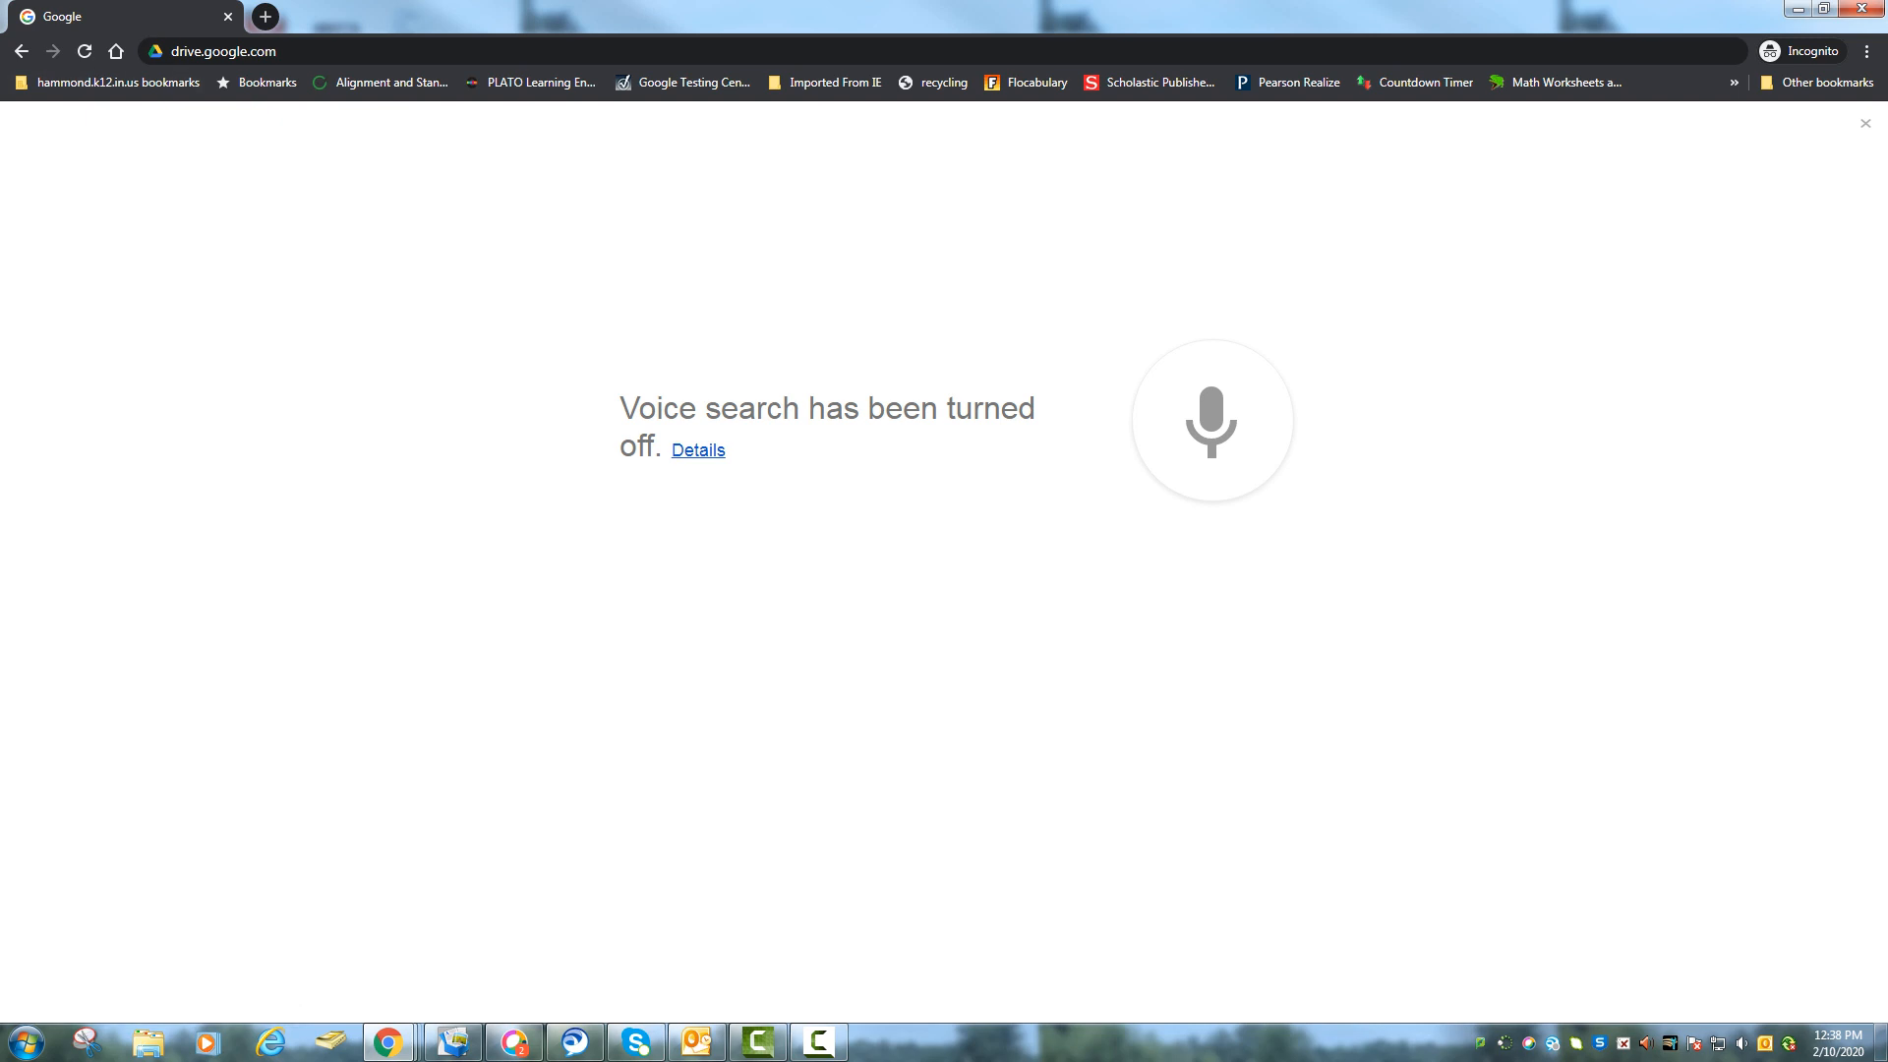
left_click(22, 51)
left_click(1799, 131)
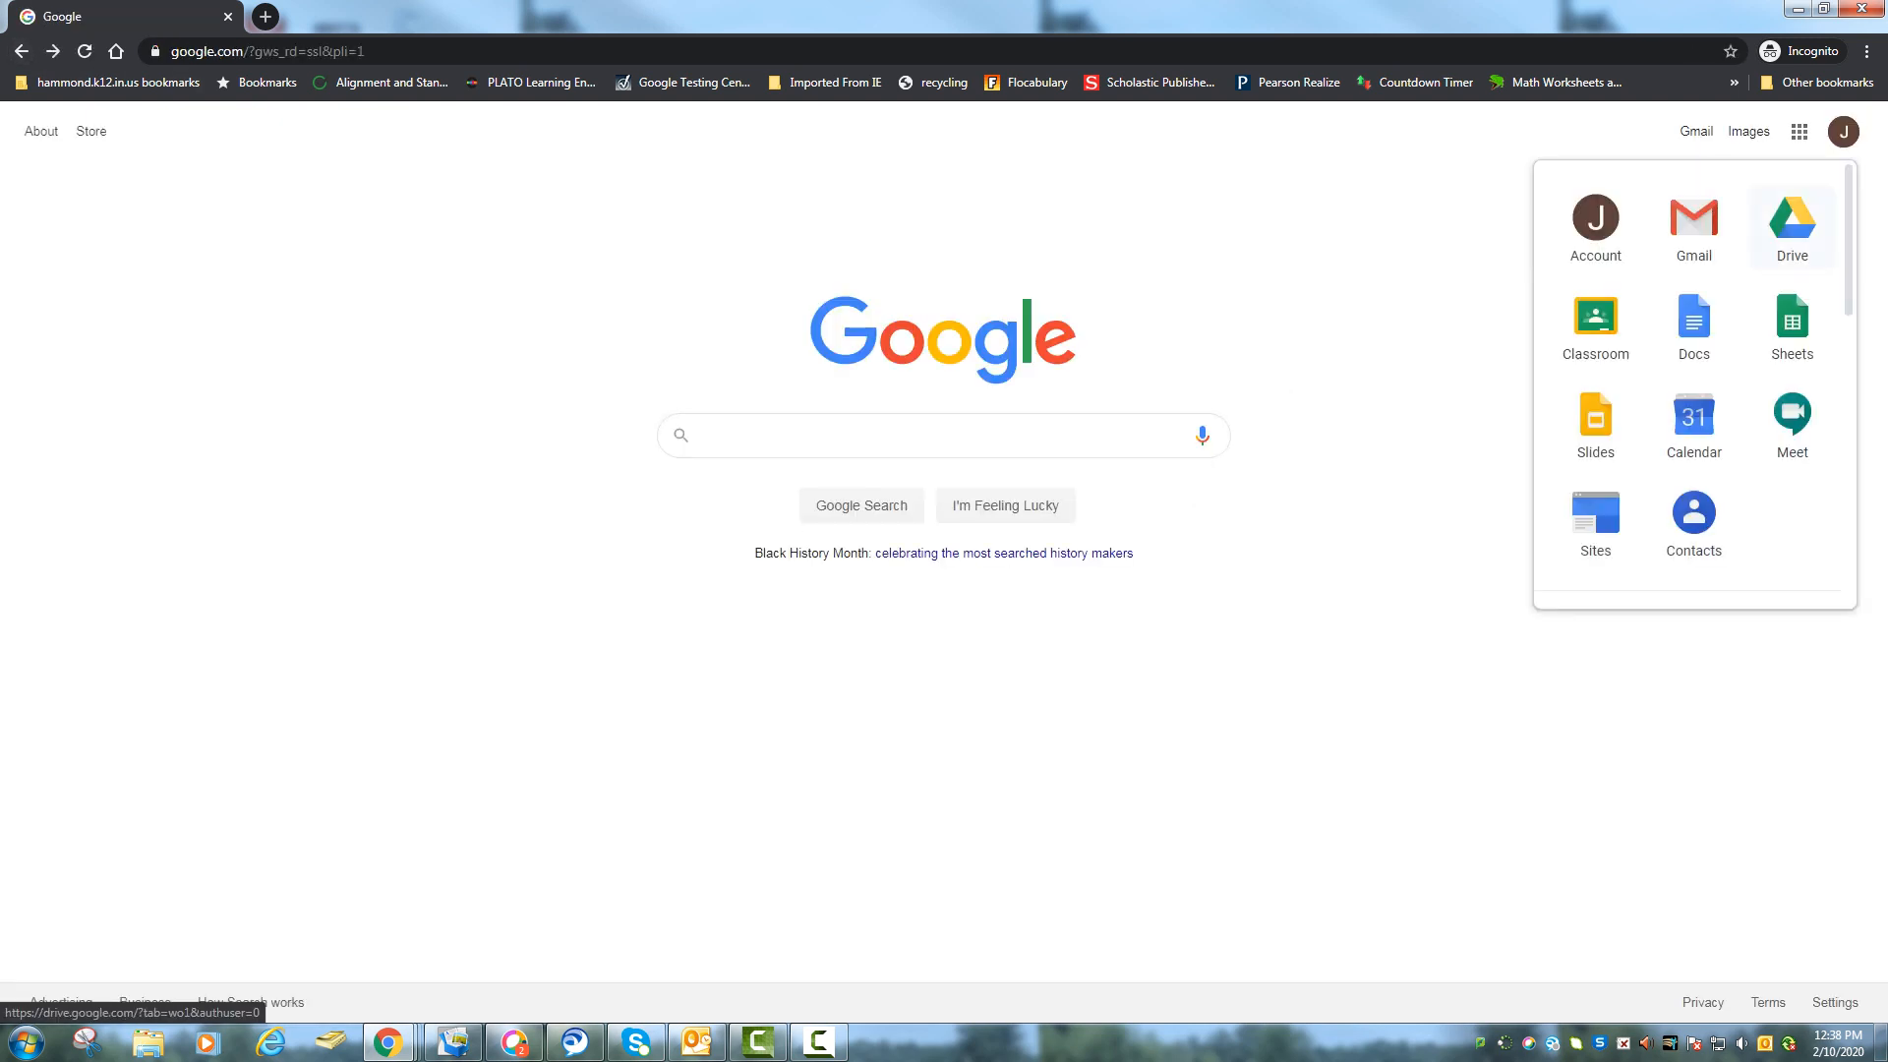
left_click(1791, 226)
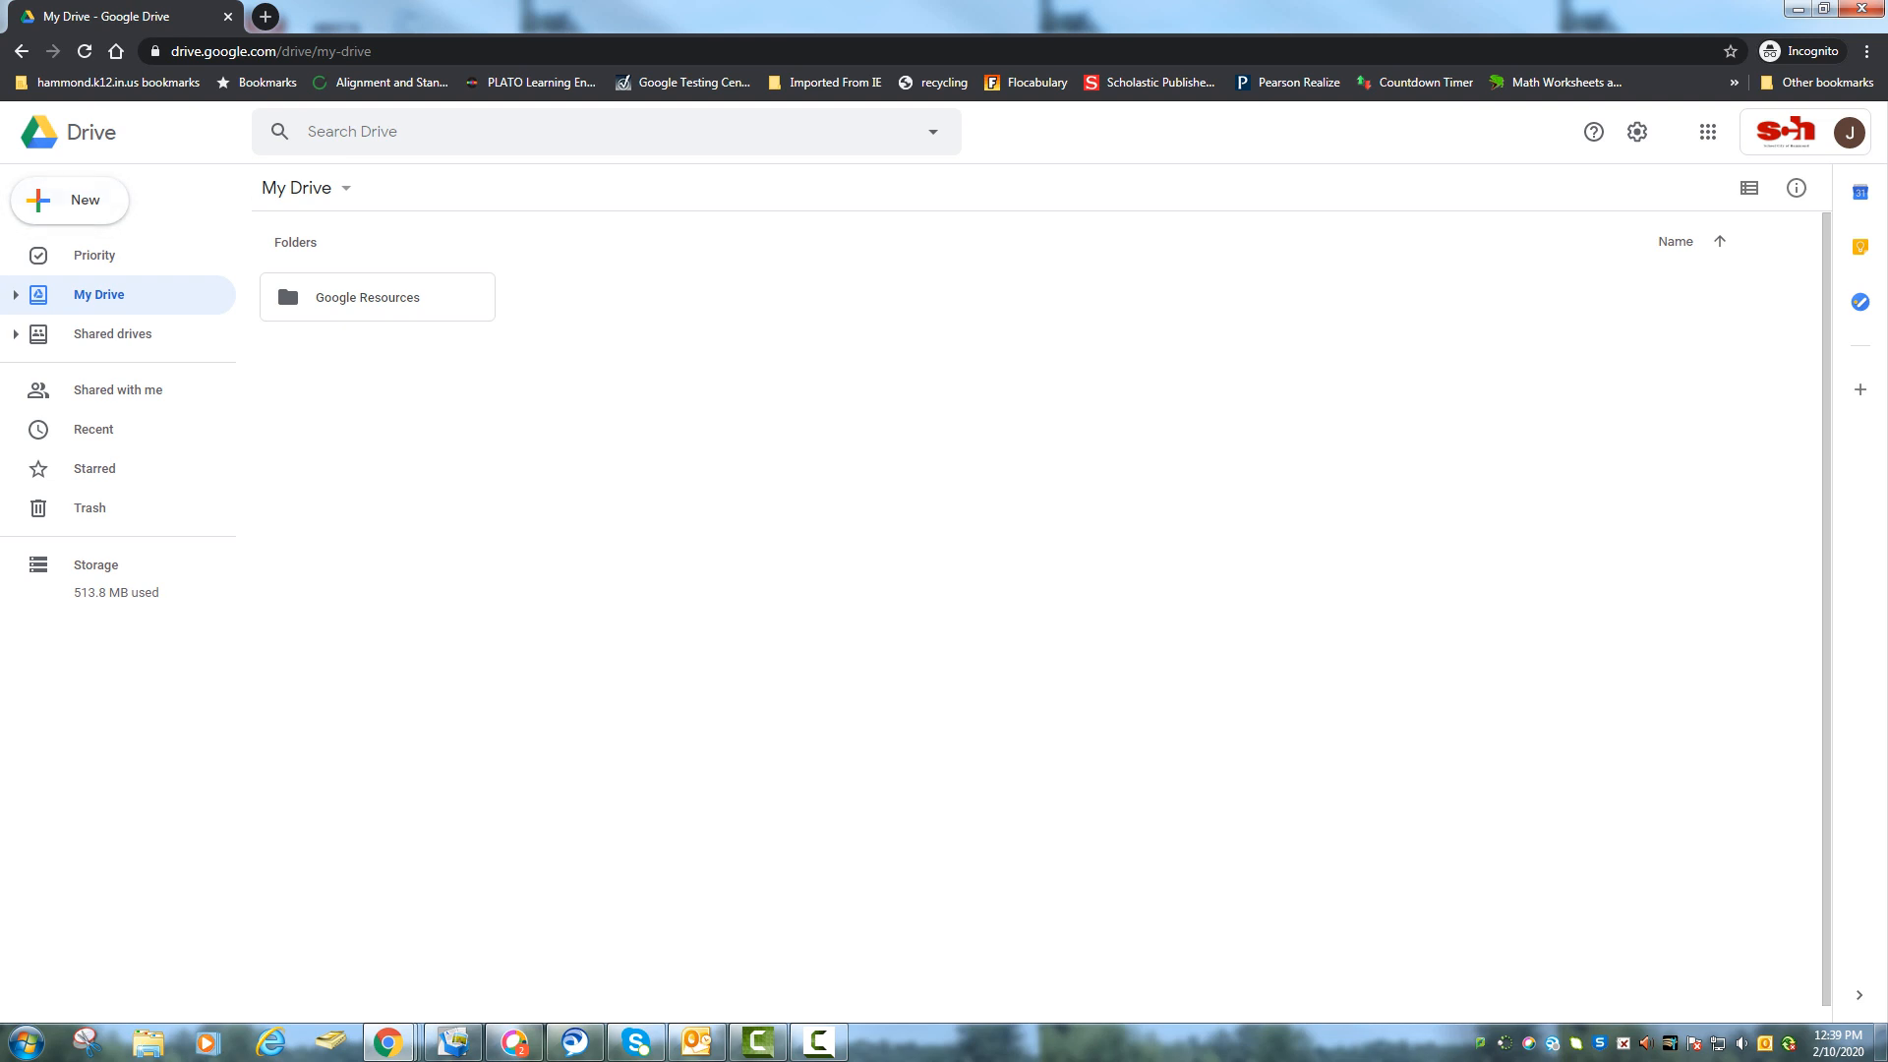
Preview the Drive search filters, then open the empty Shared drives section.
left_click(394, 132)
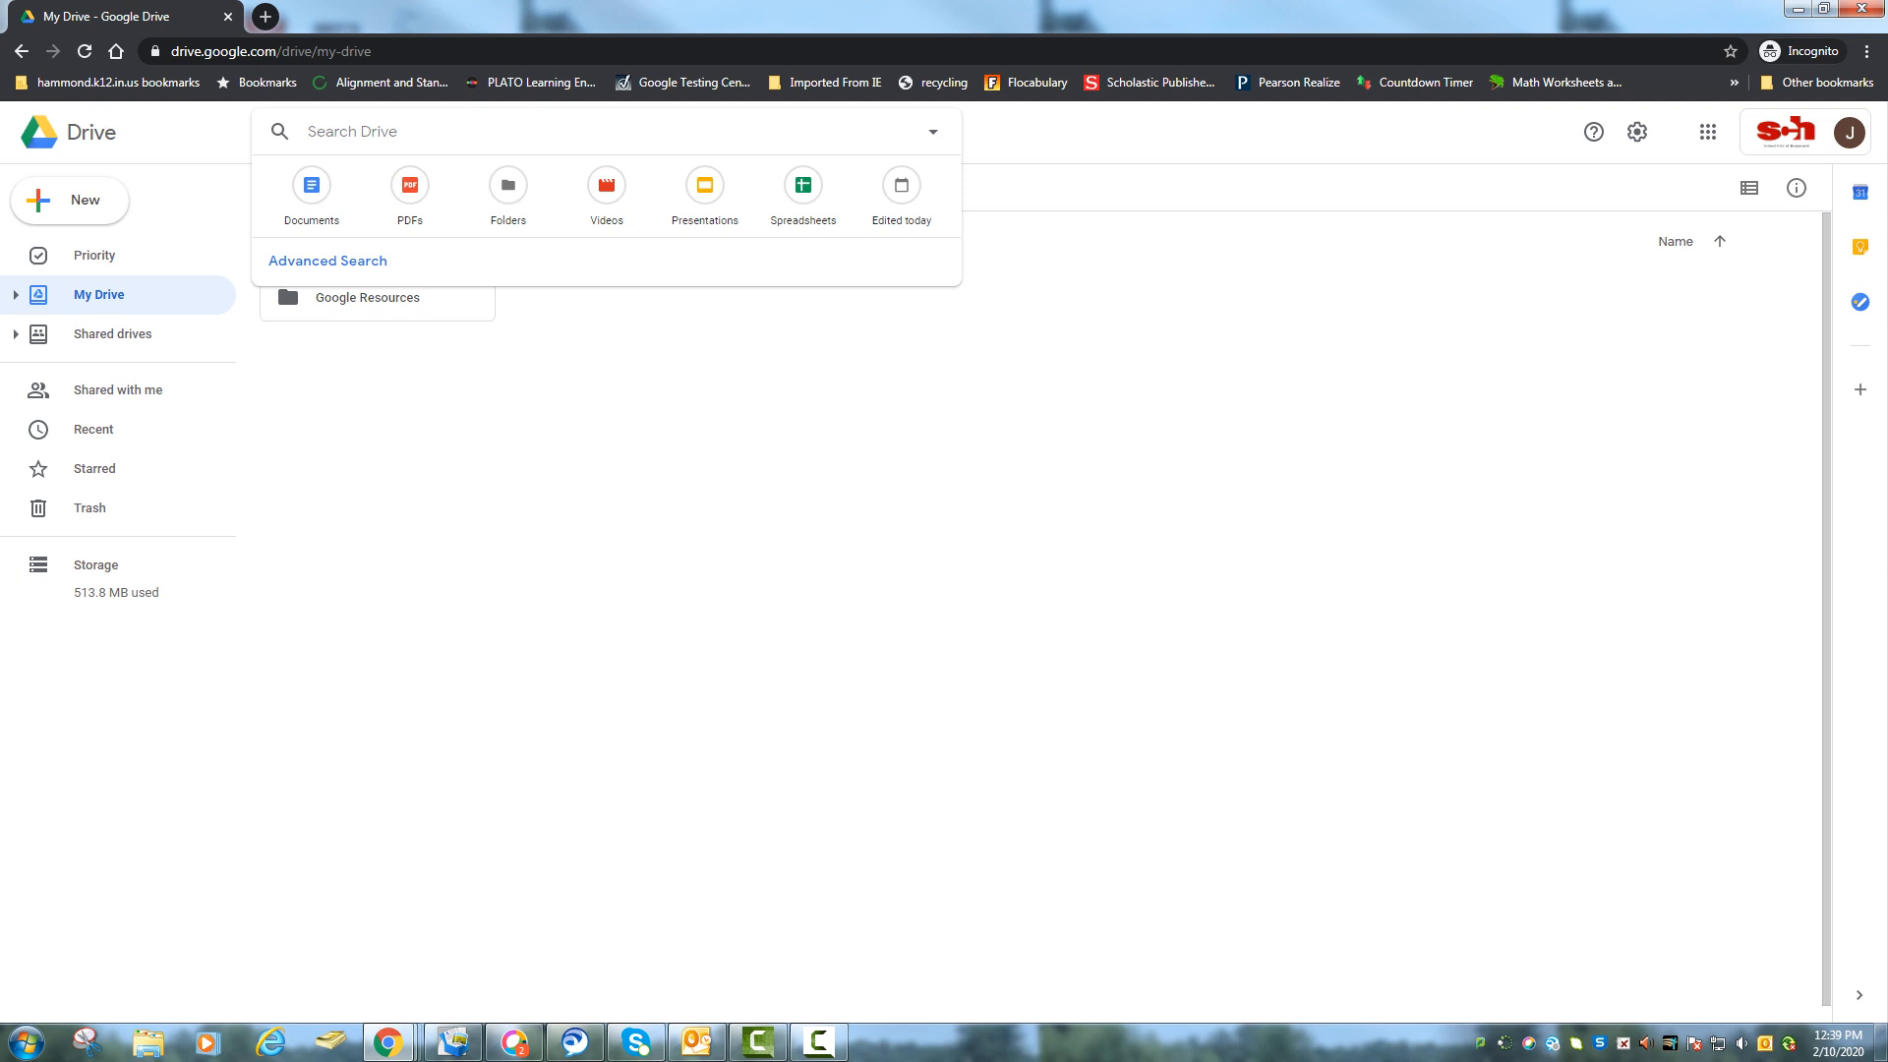
key("Escape")
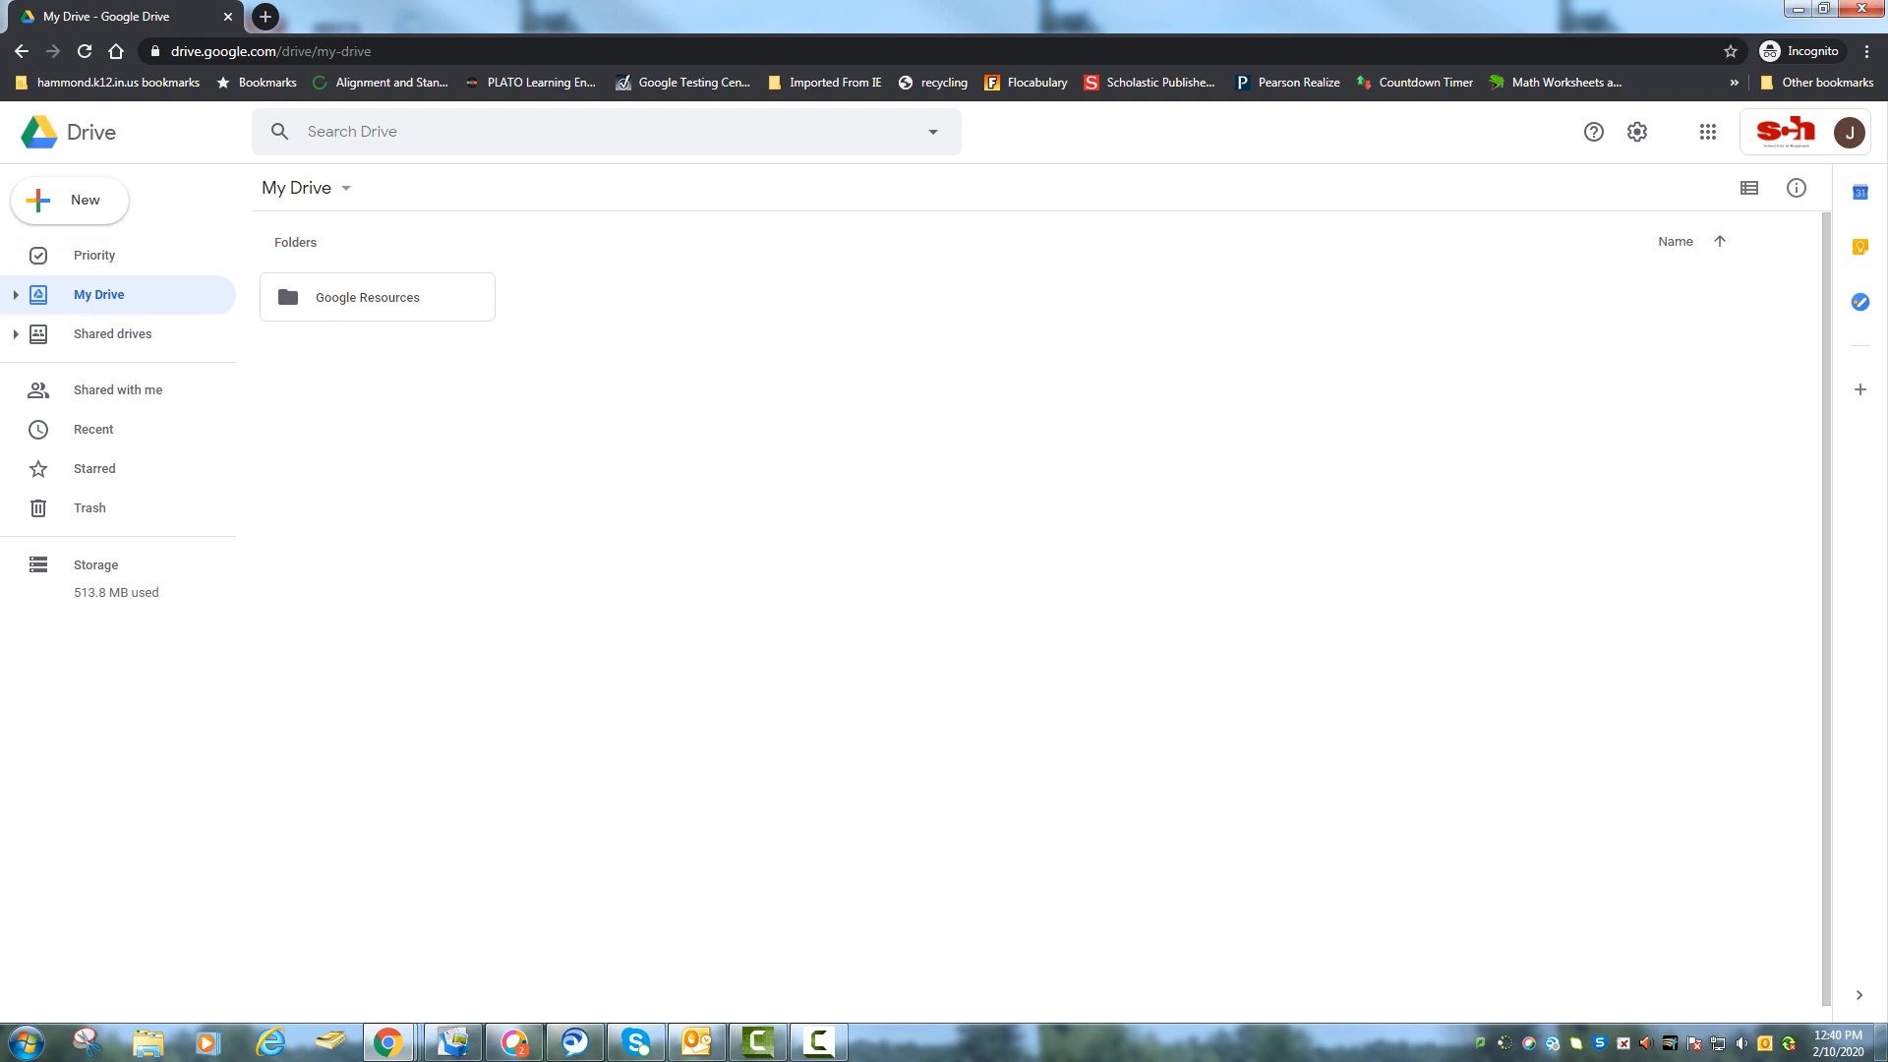
left_click(113, 333)
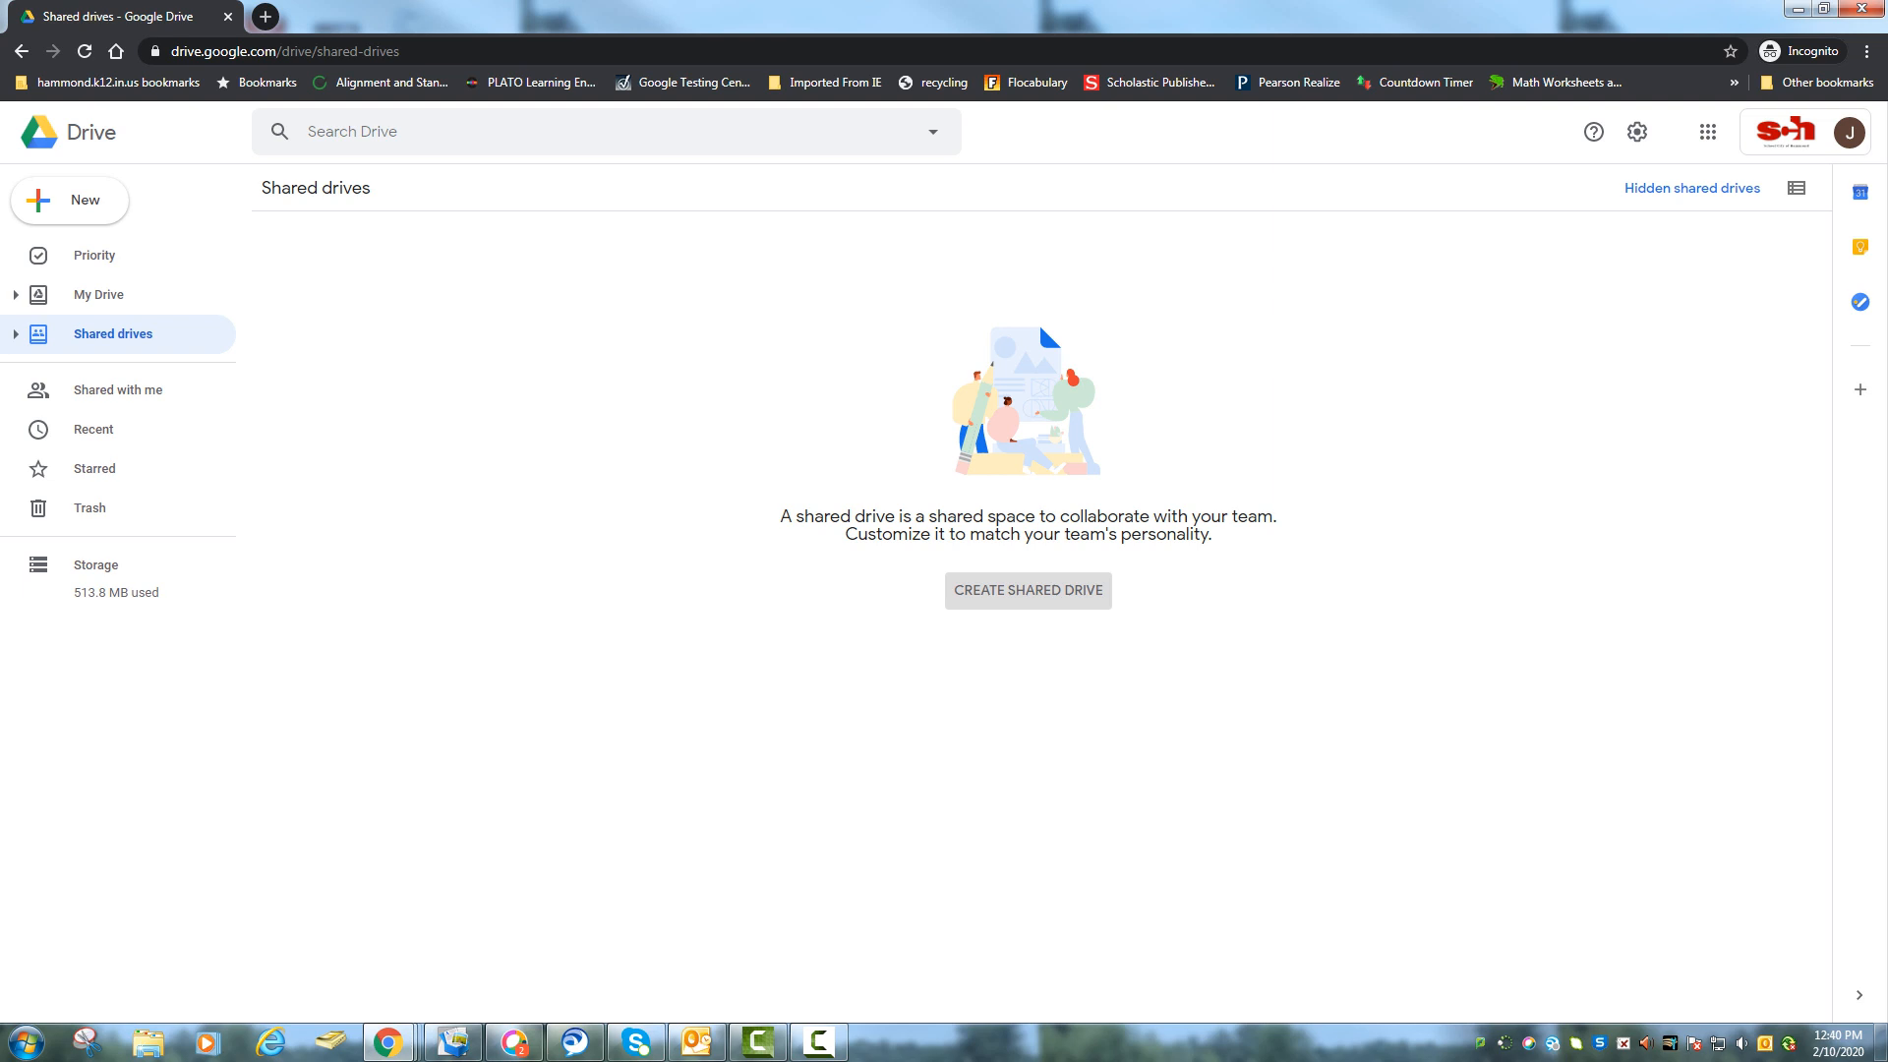
Browse Shared with me, Recent and Starred, then return to My Drive.
left_click(108, 390)
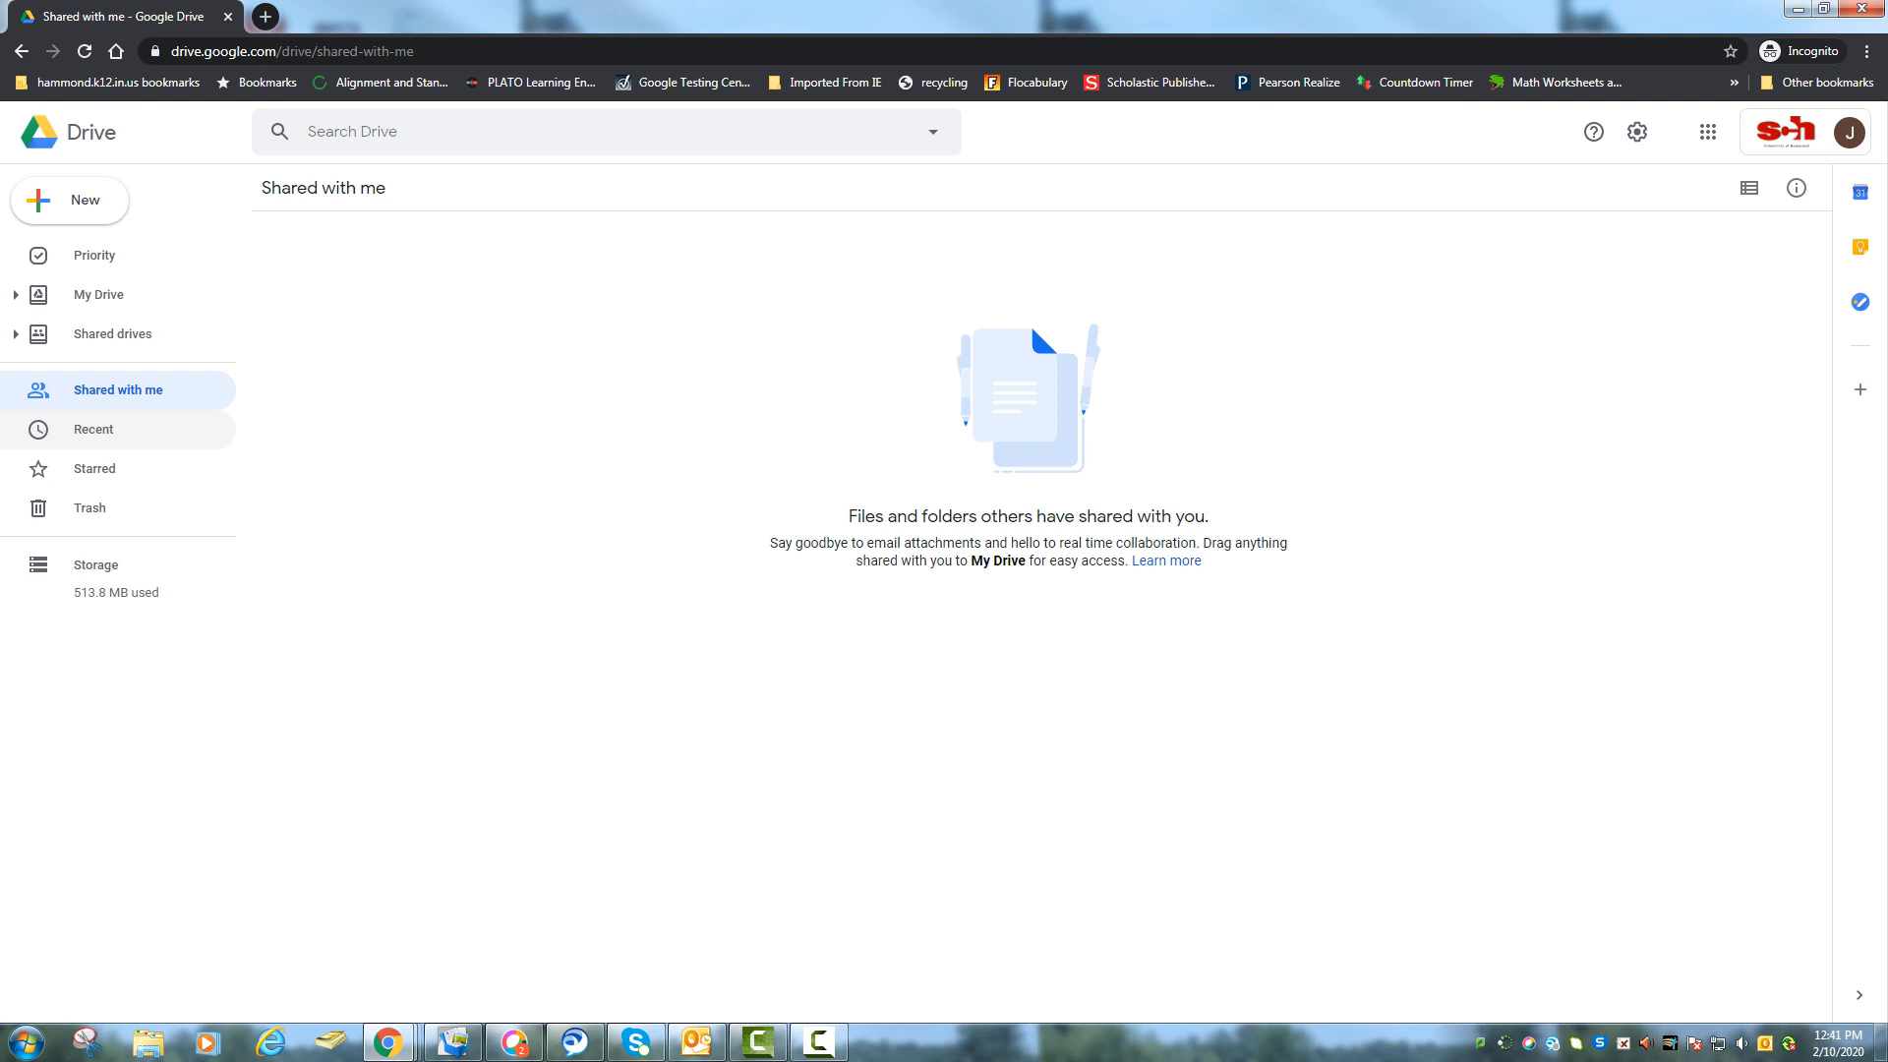
left_click(94, 429)
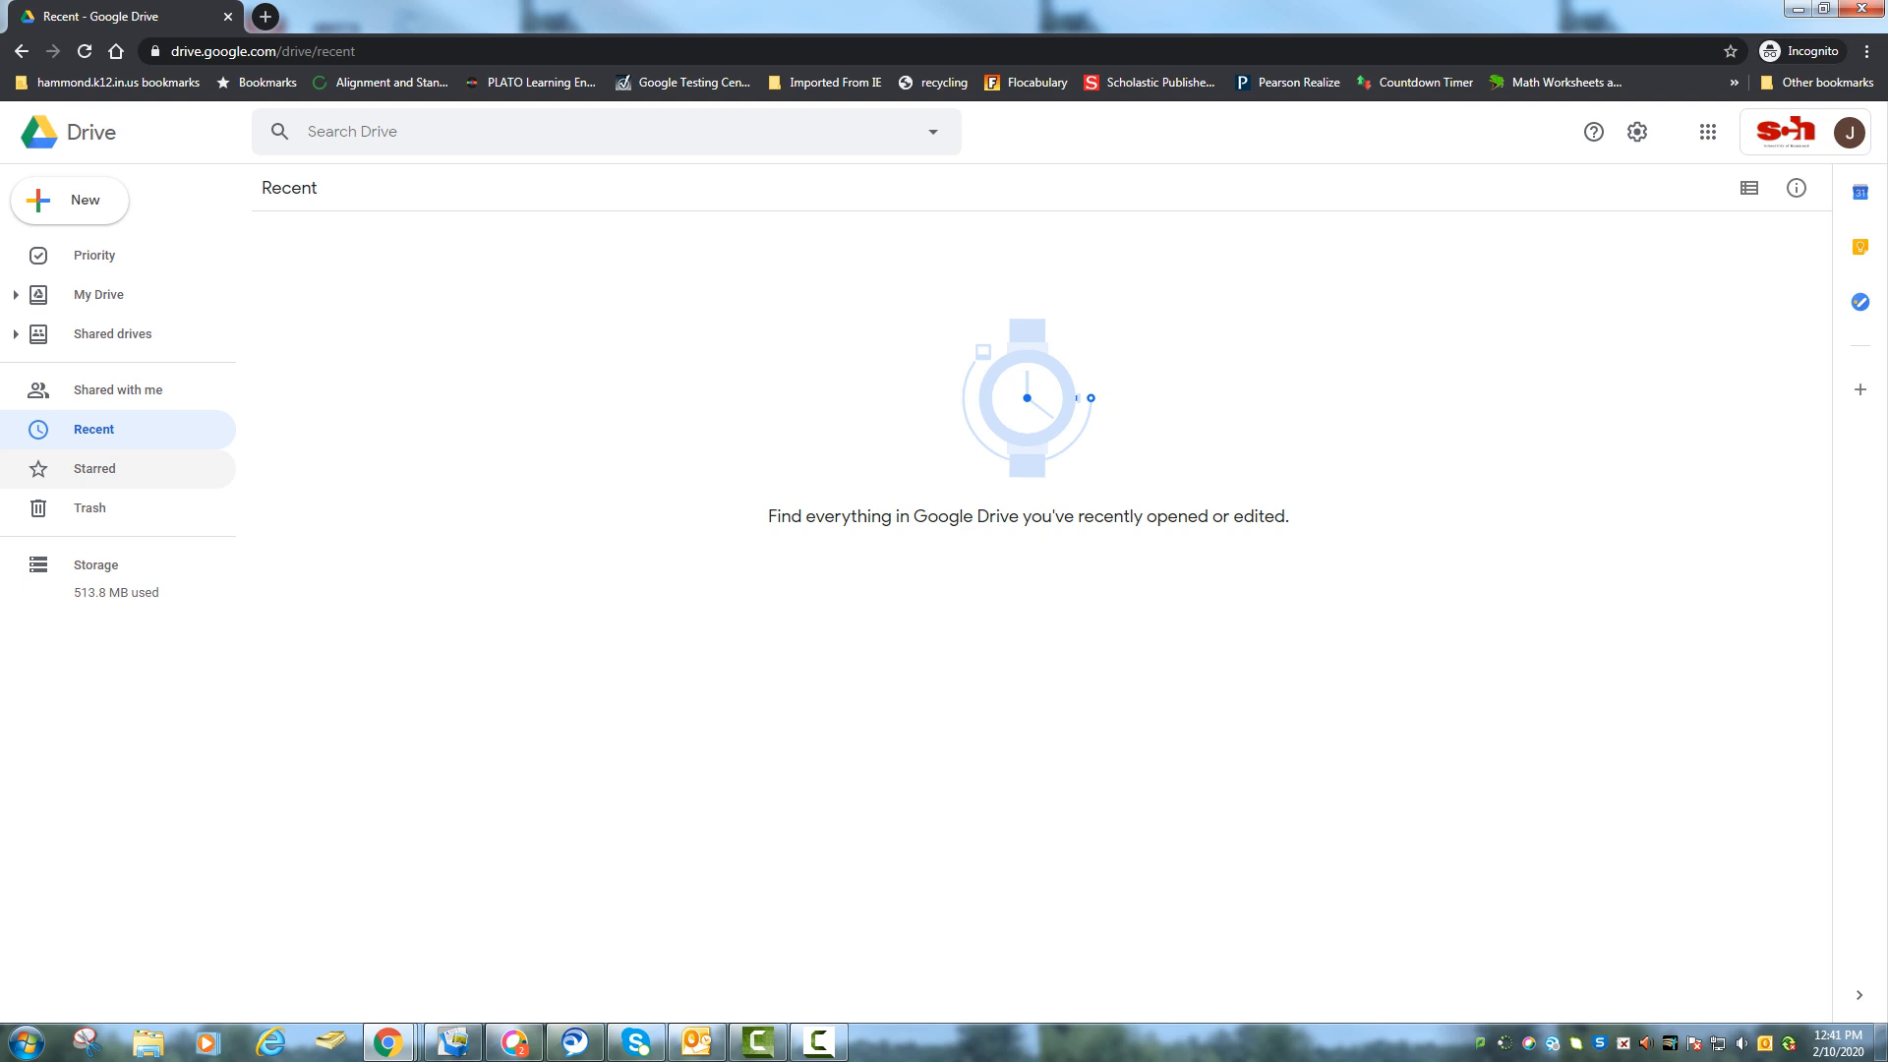
left_click(95, 468)
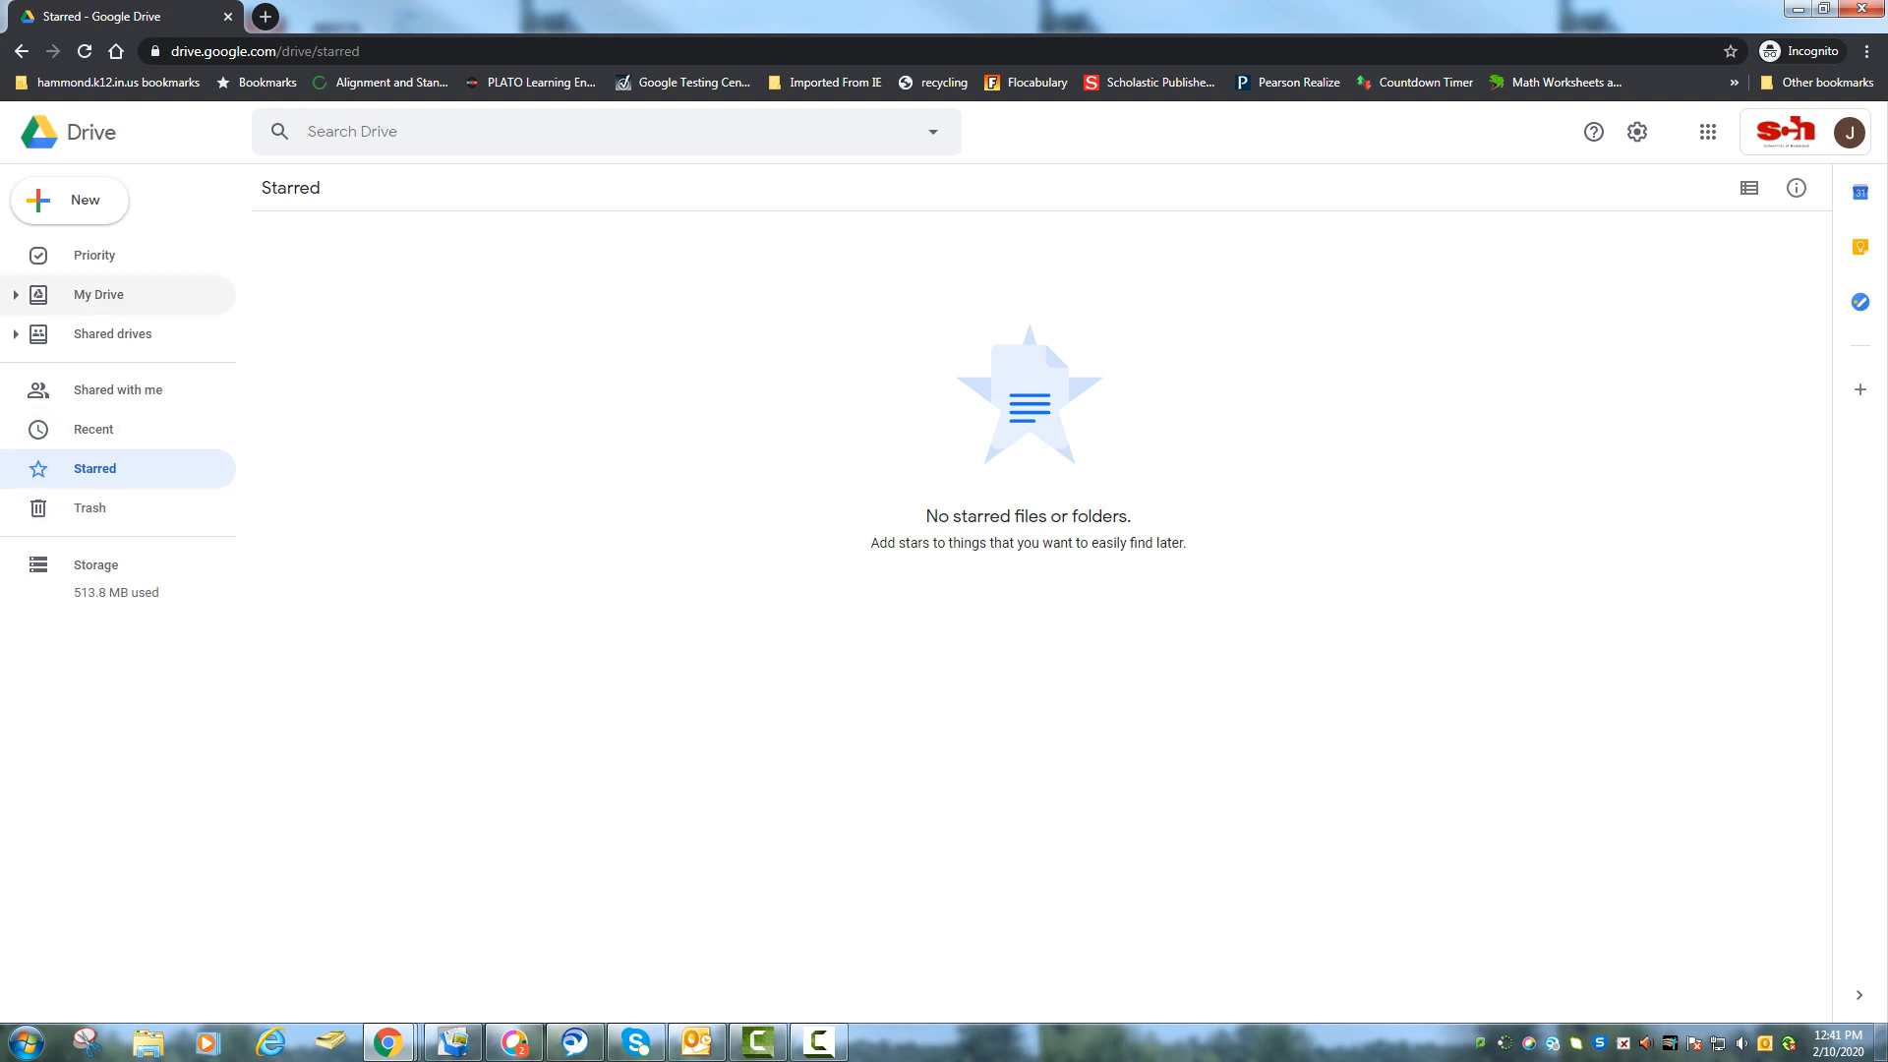
left_click(100, 295)
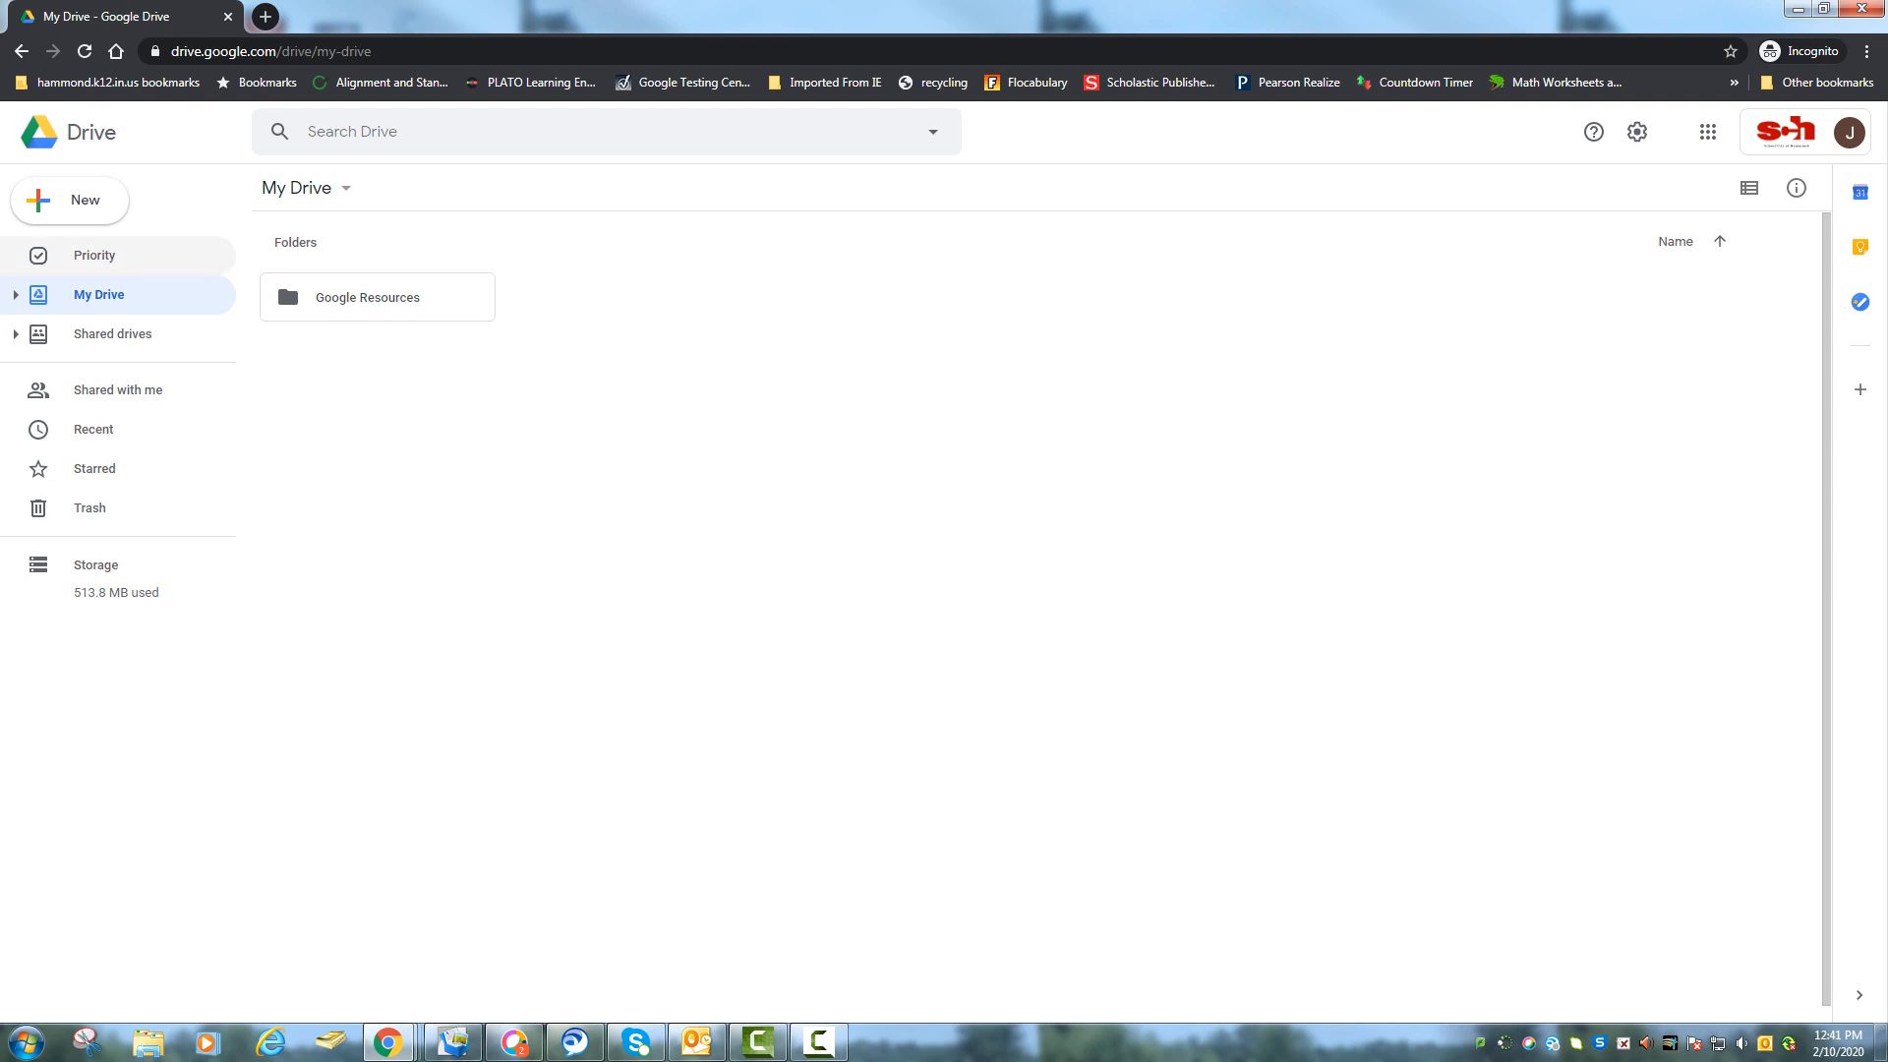
Create a new folder named 'Google Certification' in My Drive and open it.
left_click(71, 199)
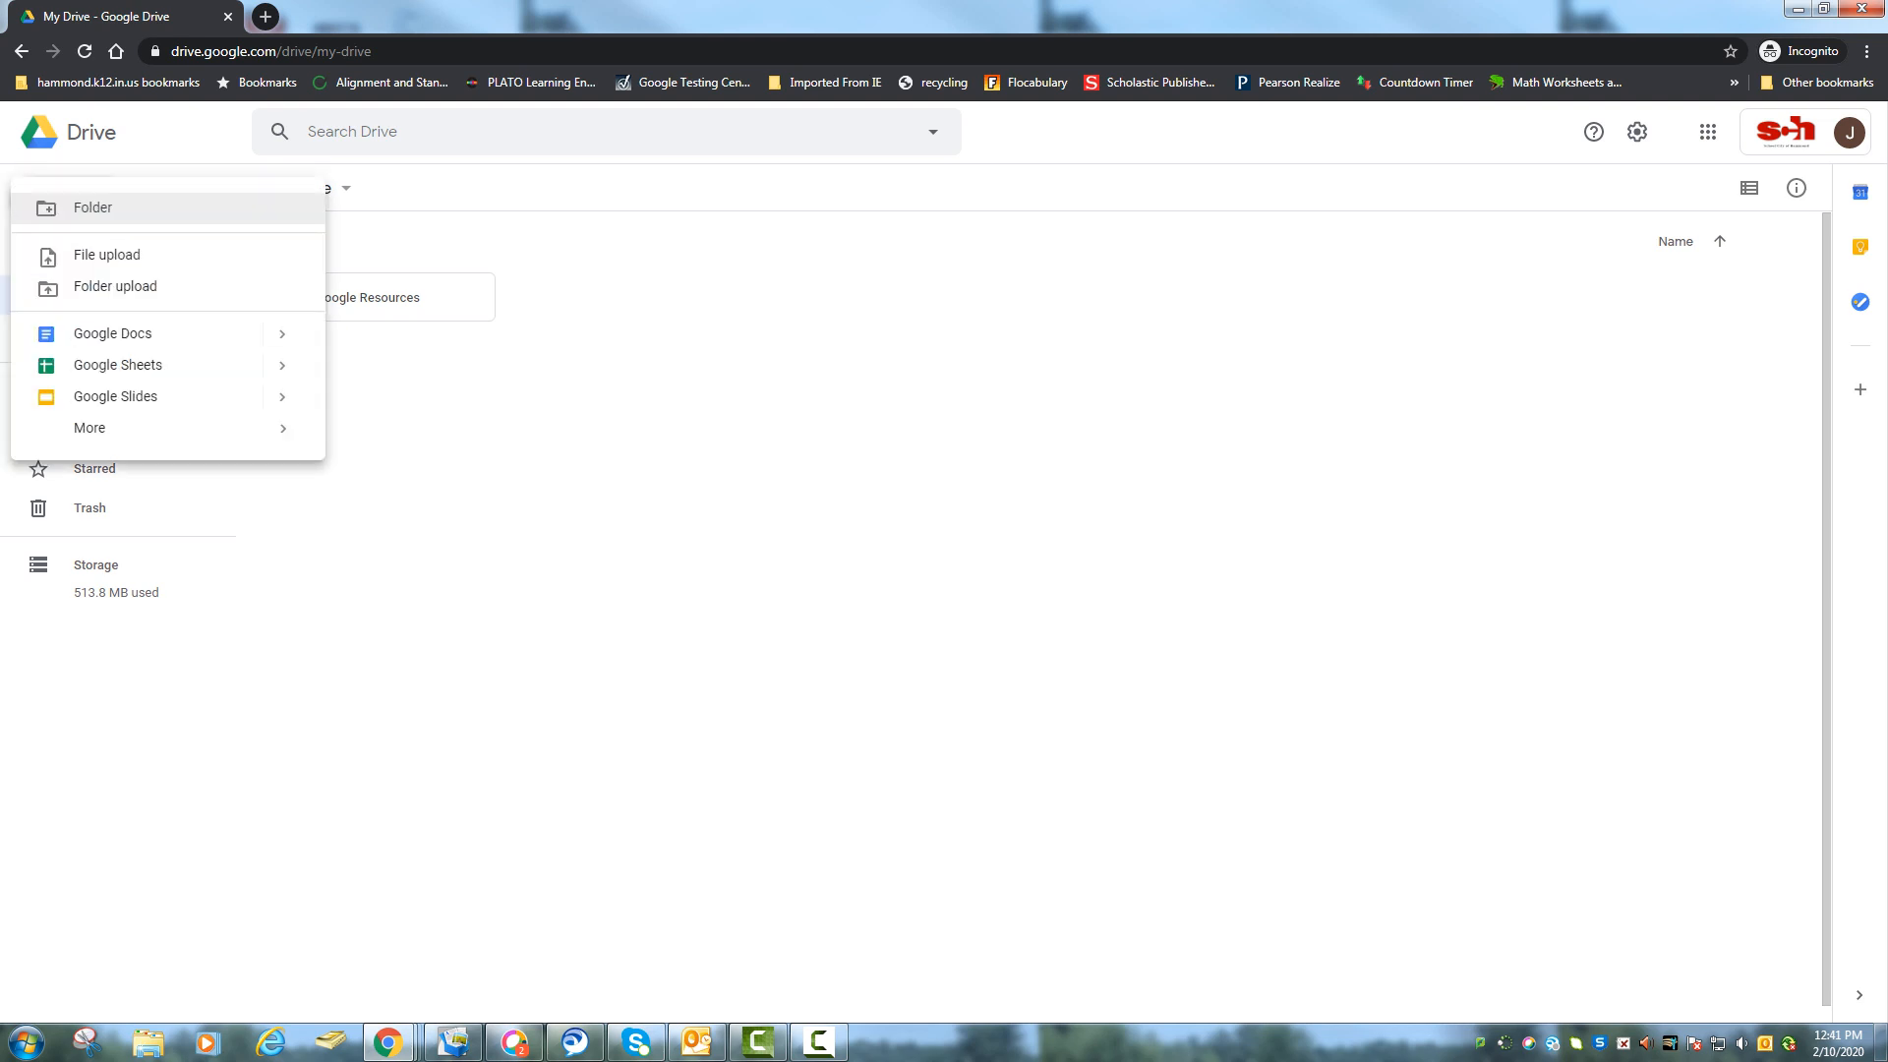
left_click(92, 207)
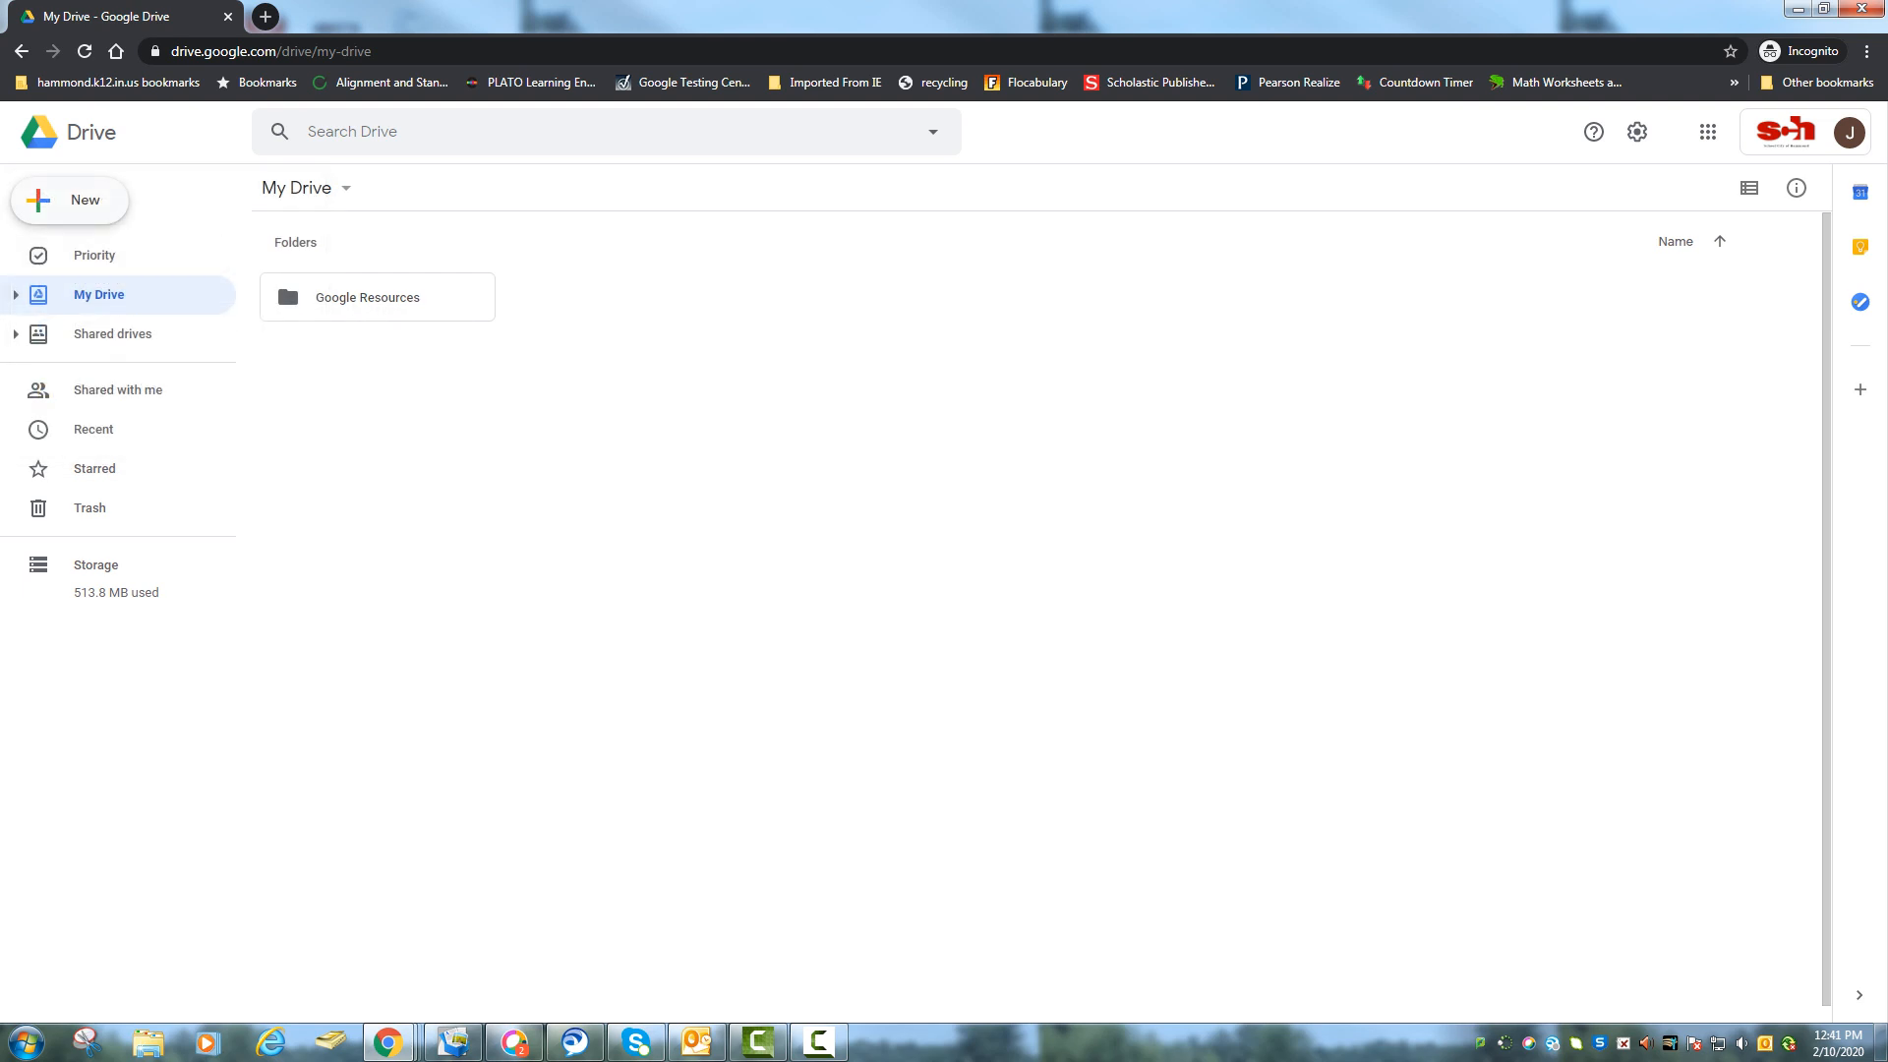
left_click(71, 199)
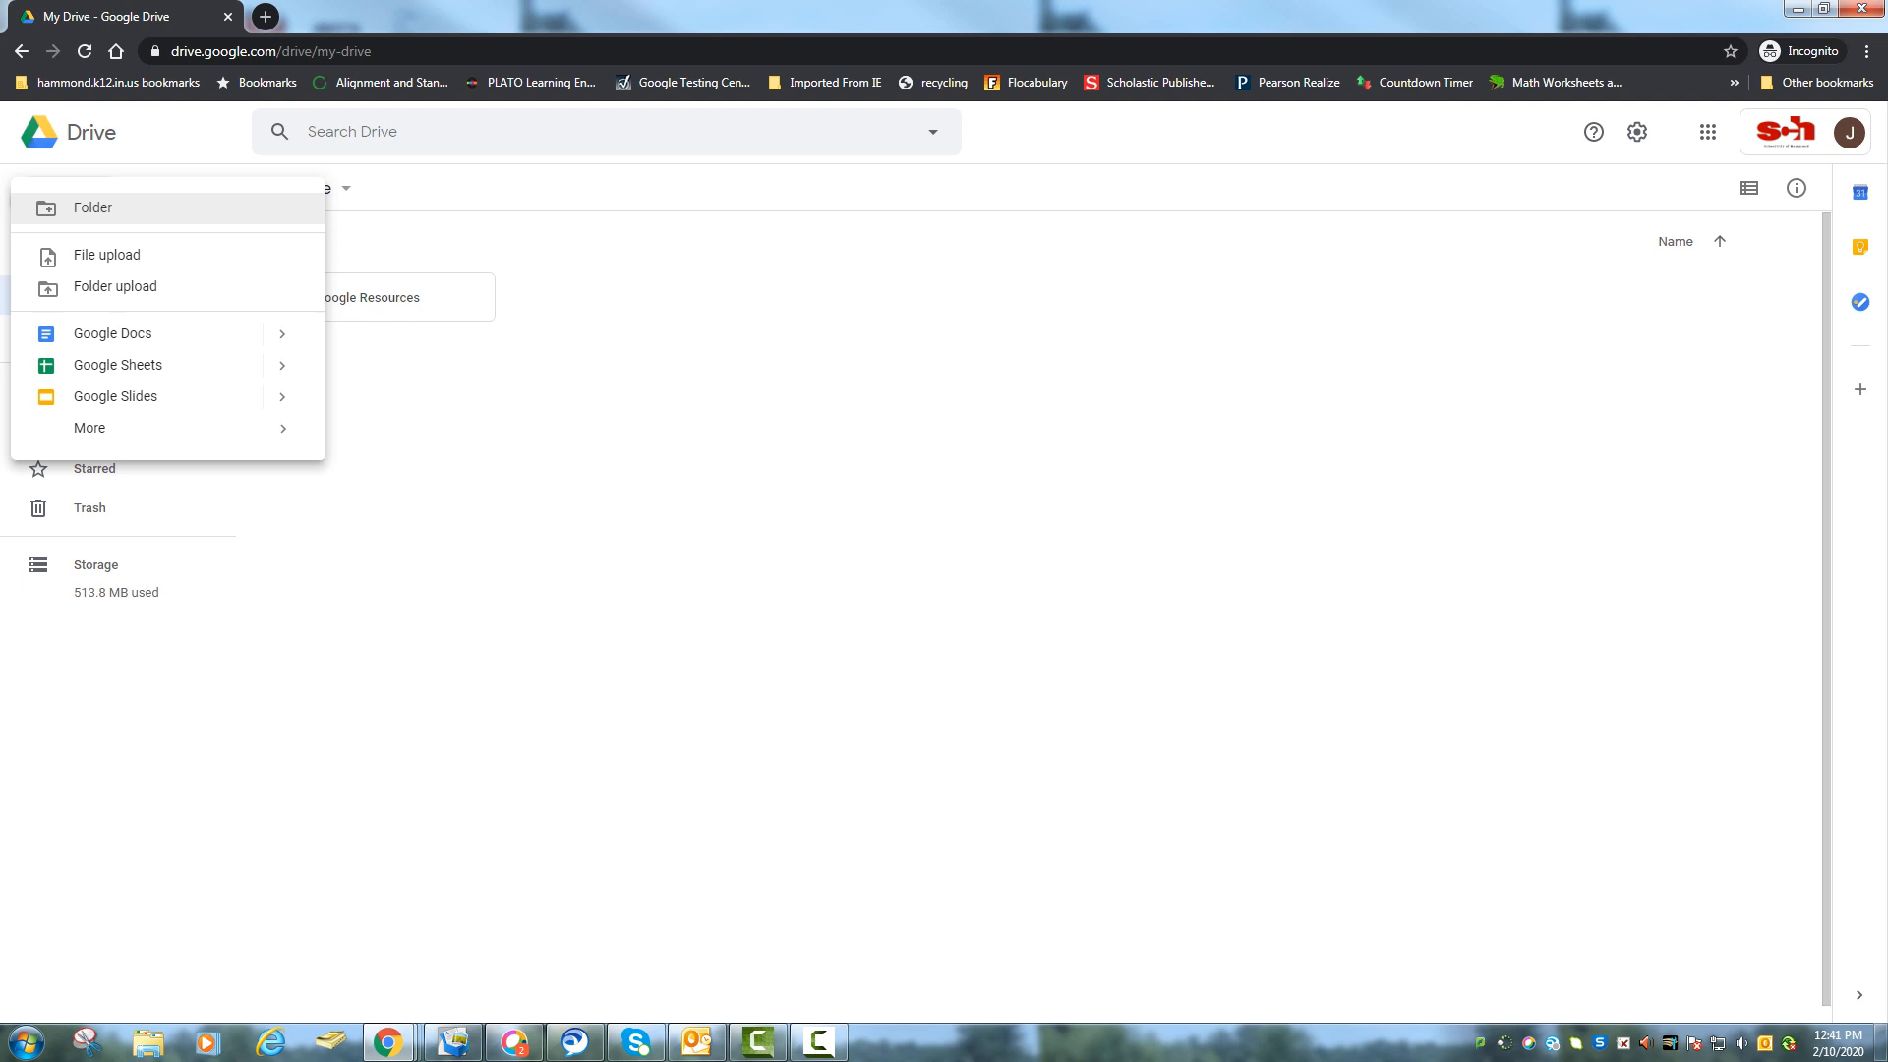
left_click(92, 207)
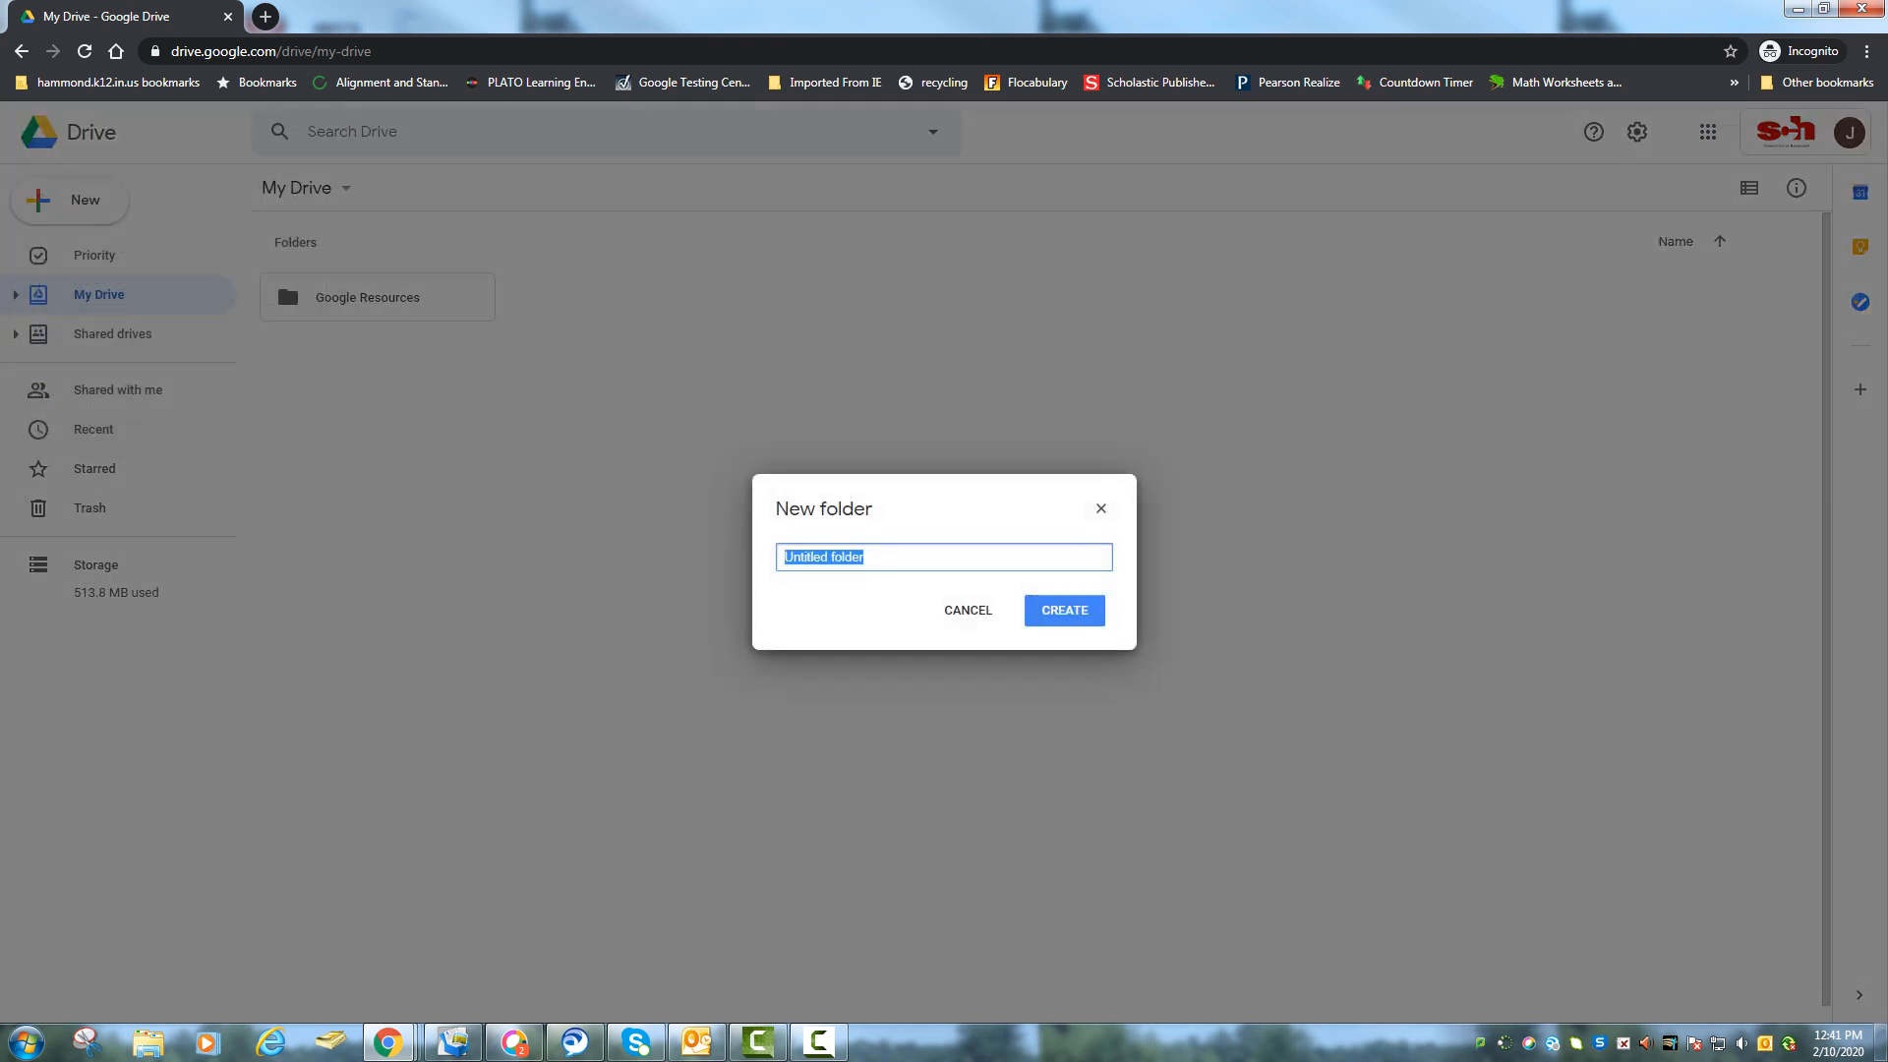
key("BackSpace")
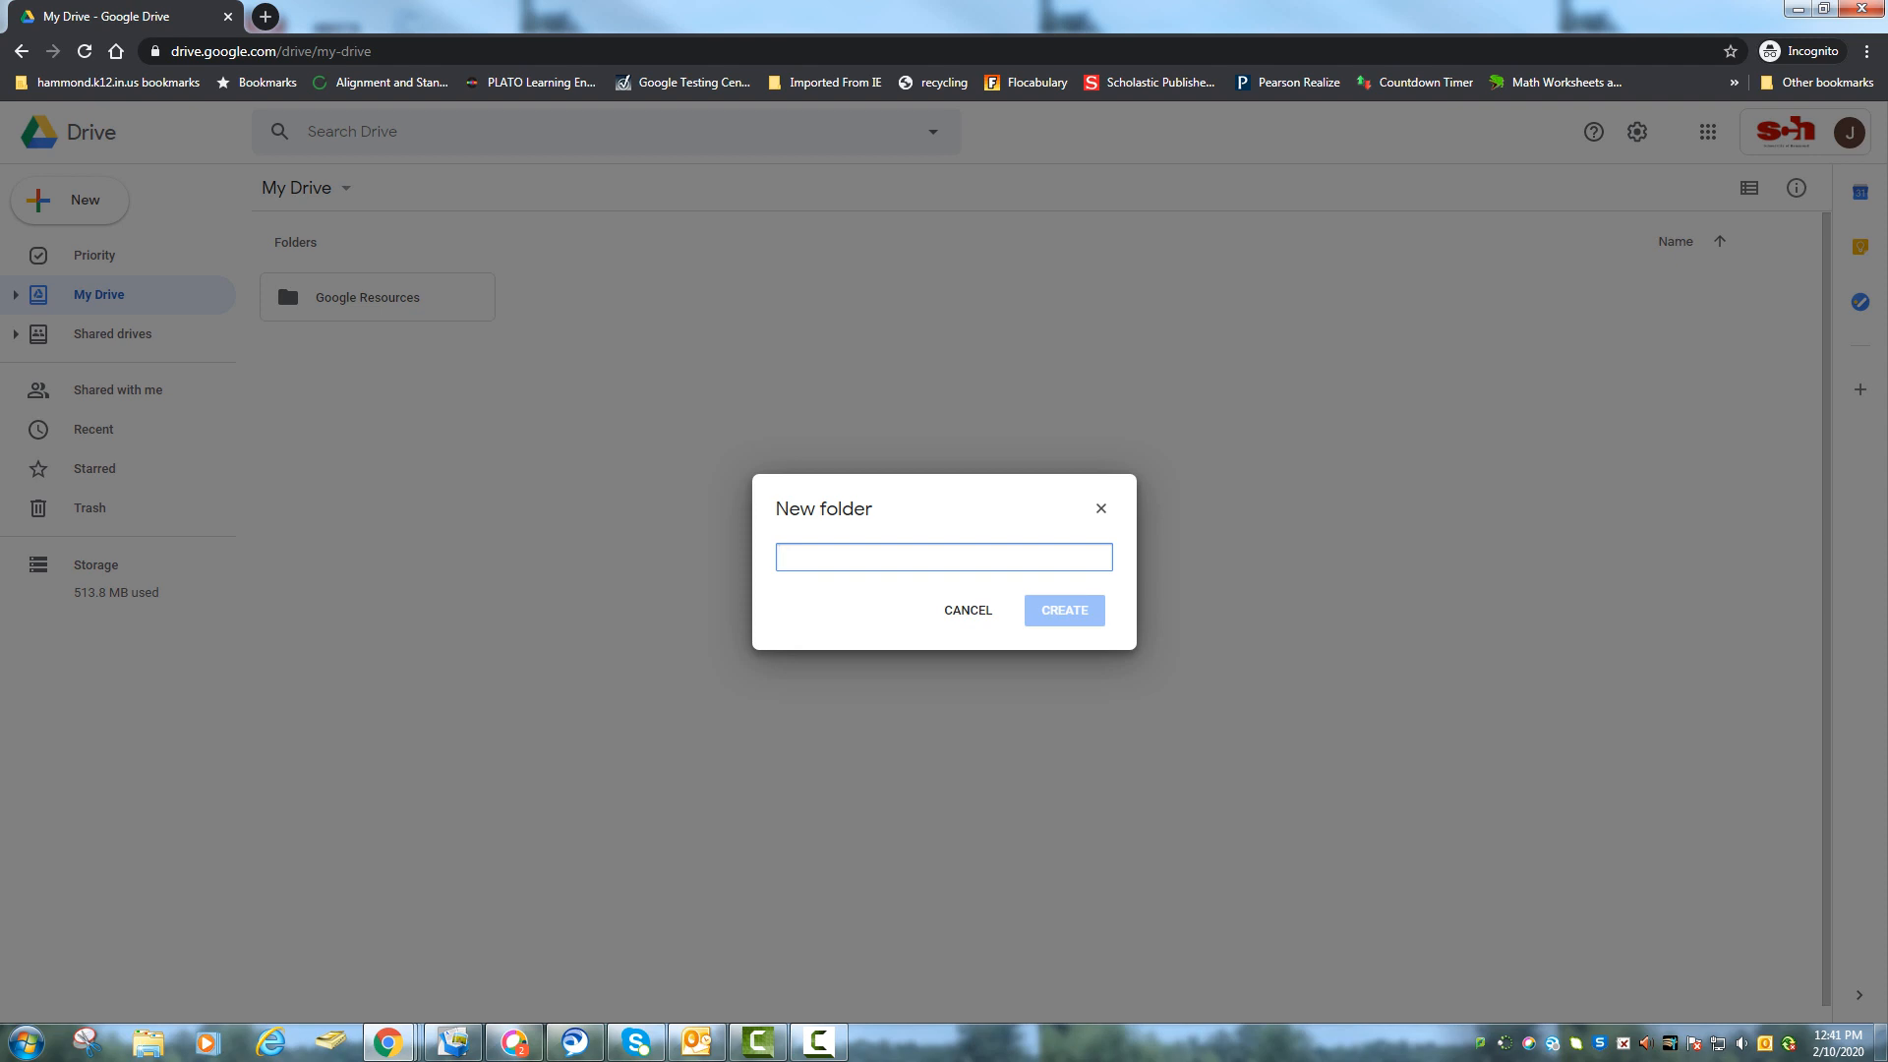
type("Google Certif")
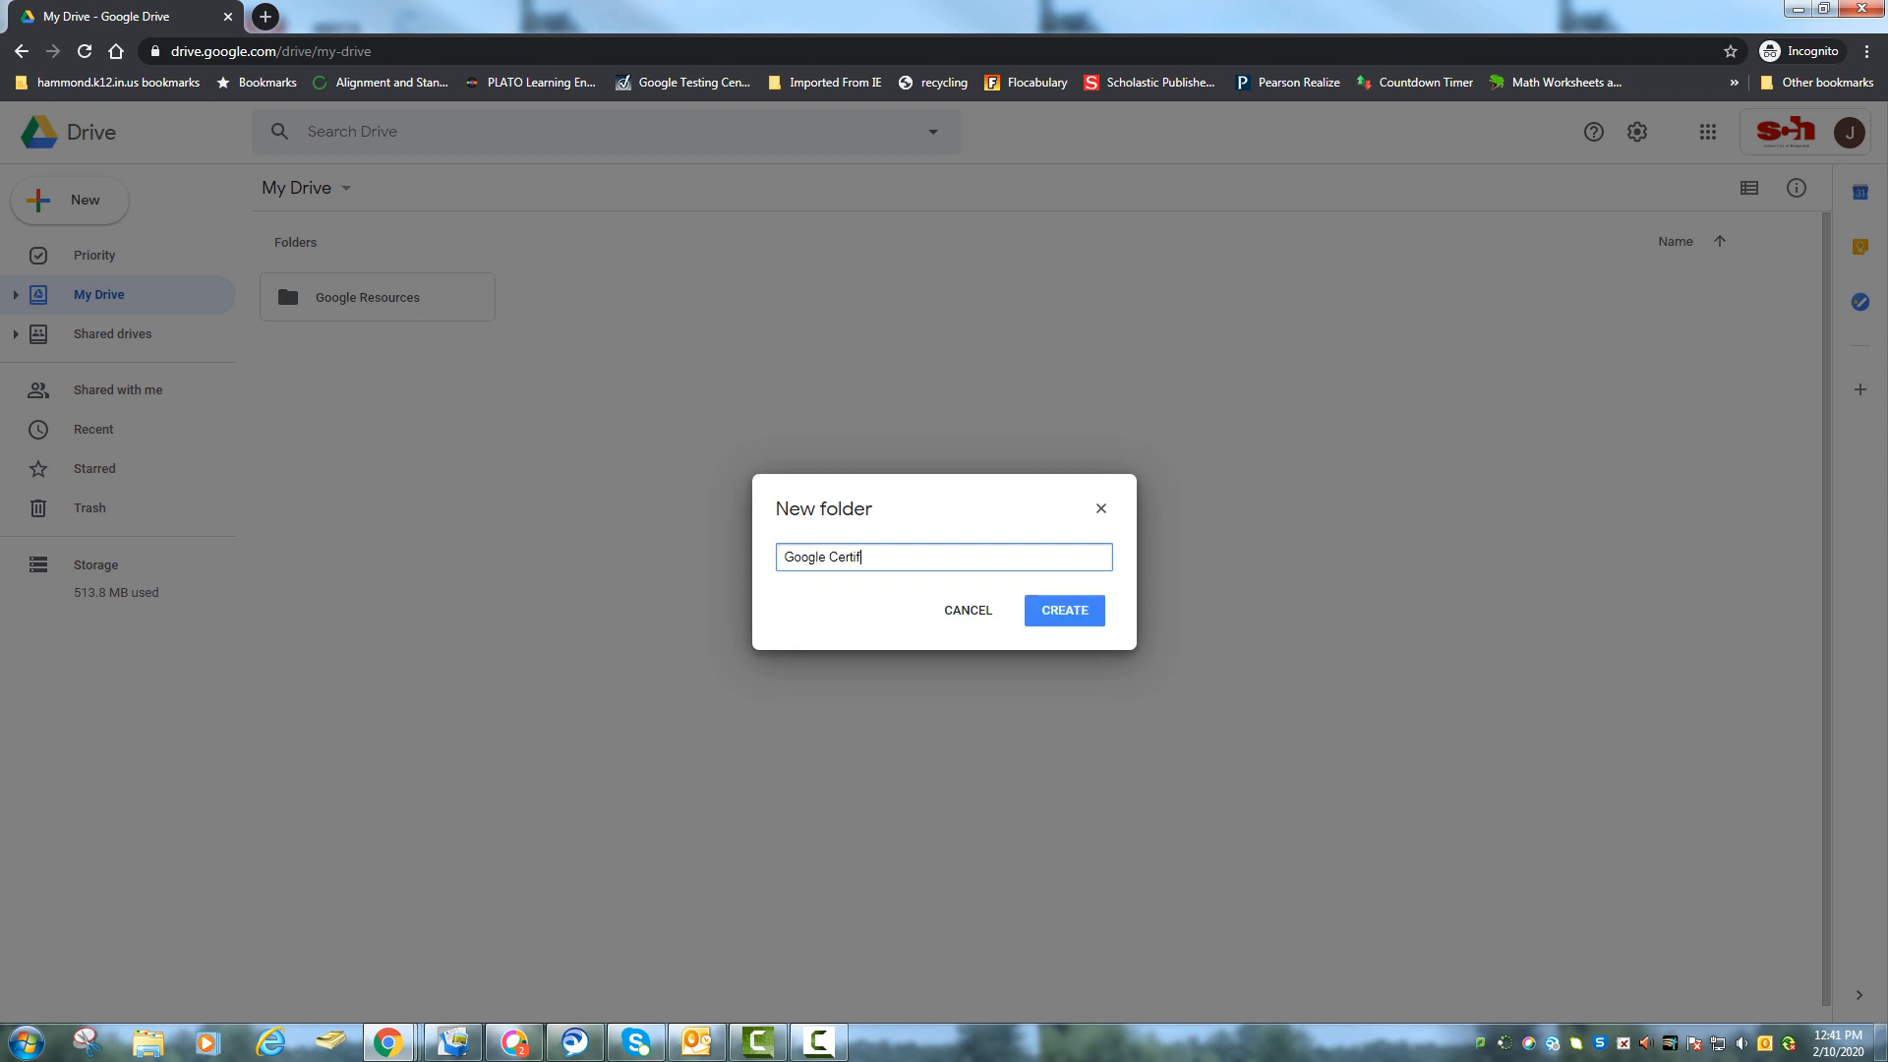
type("ication")
key("Return")
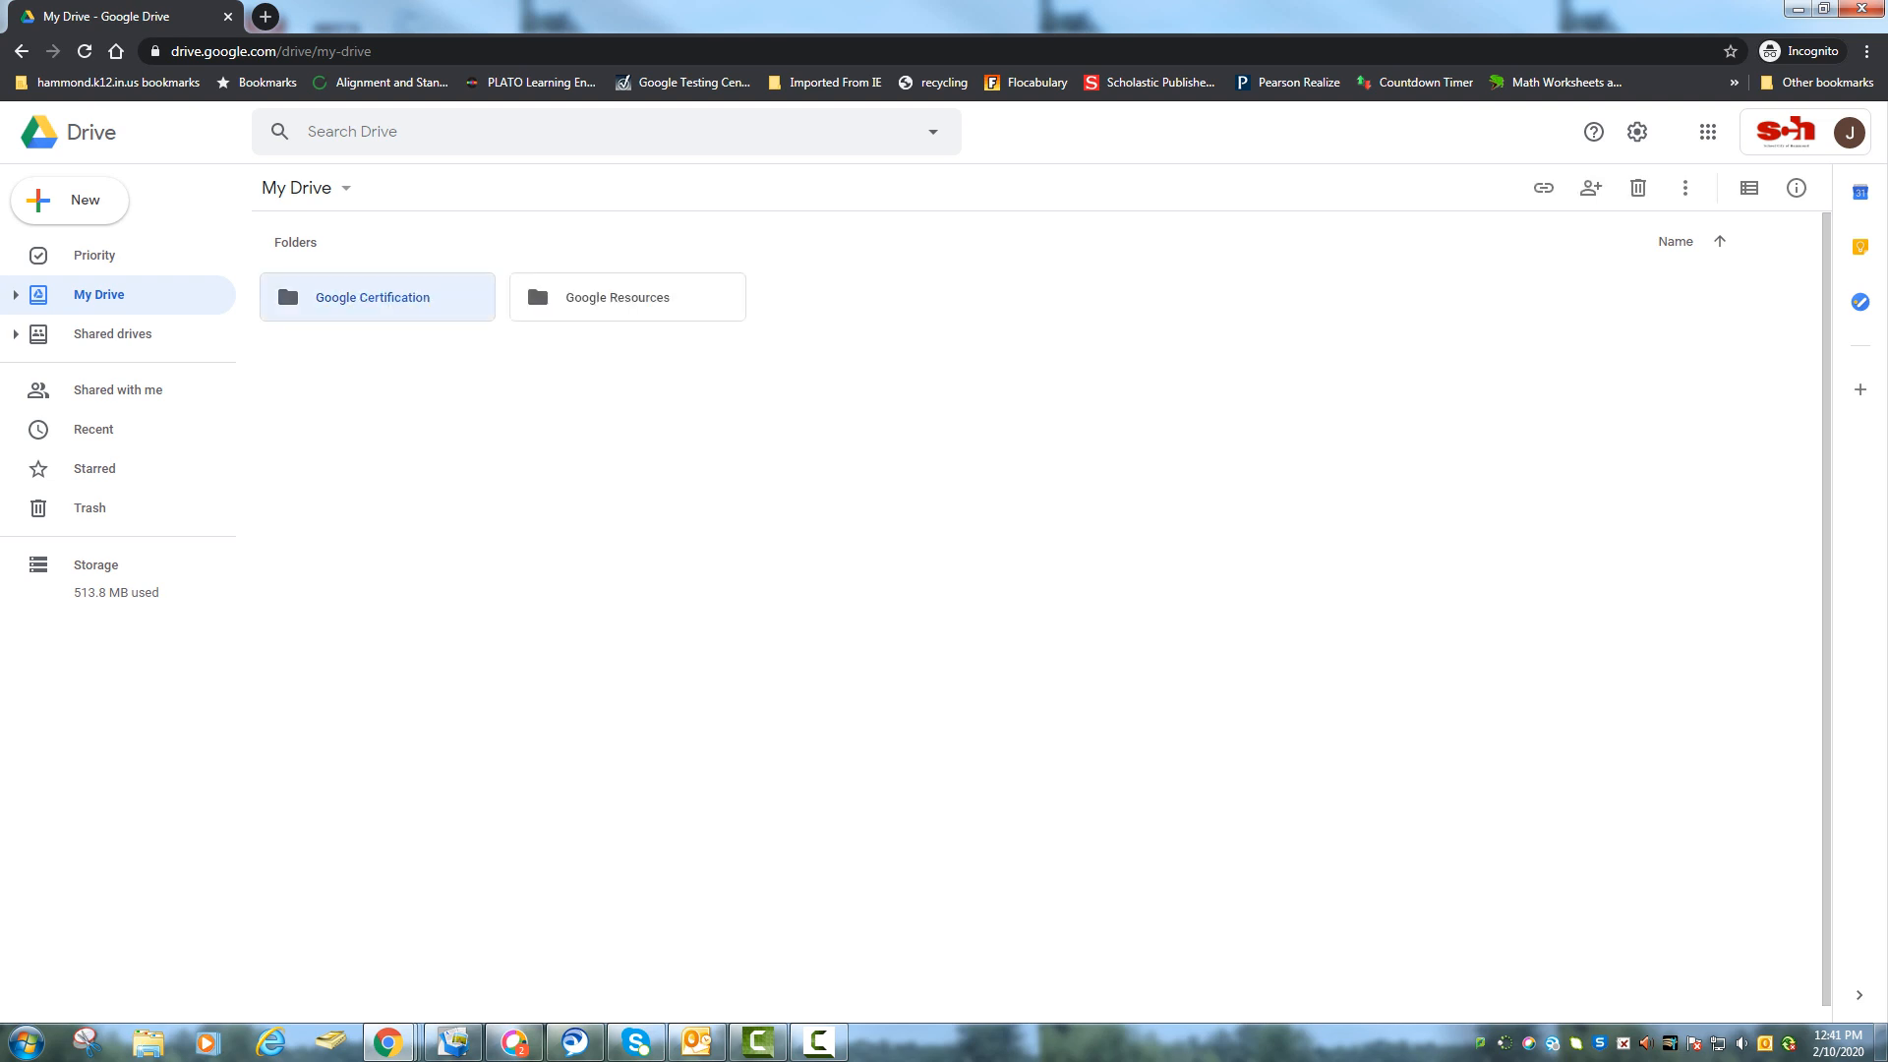
double_click(285, 277)
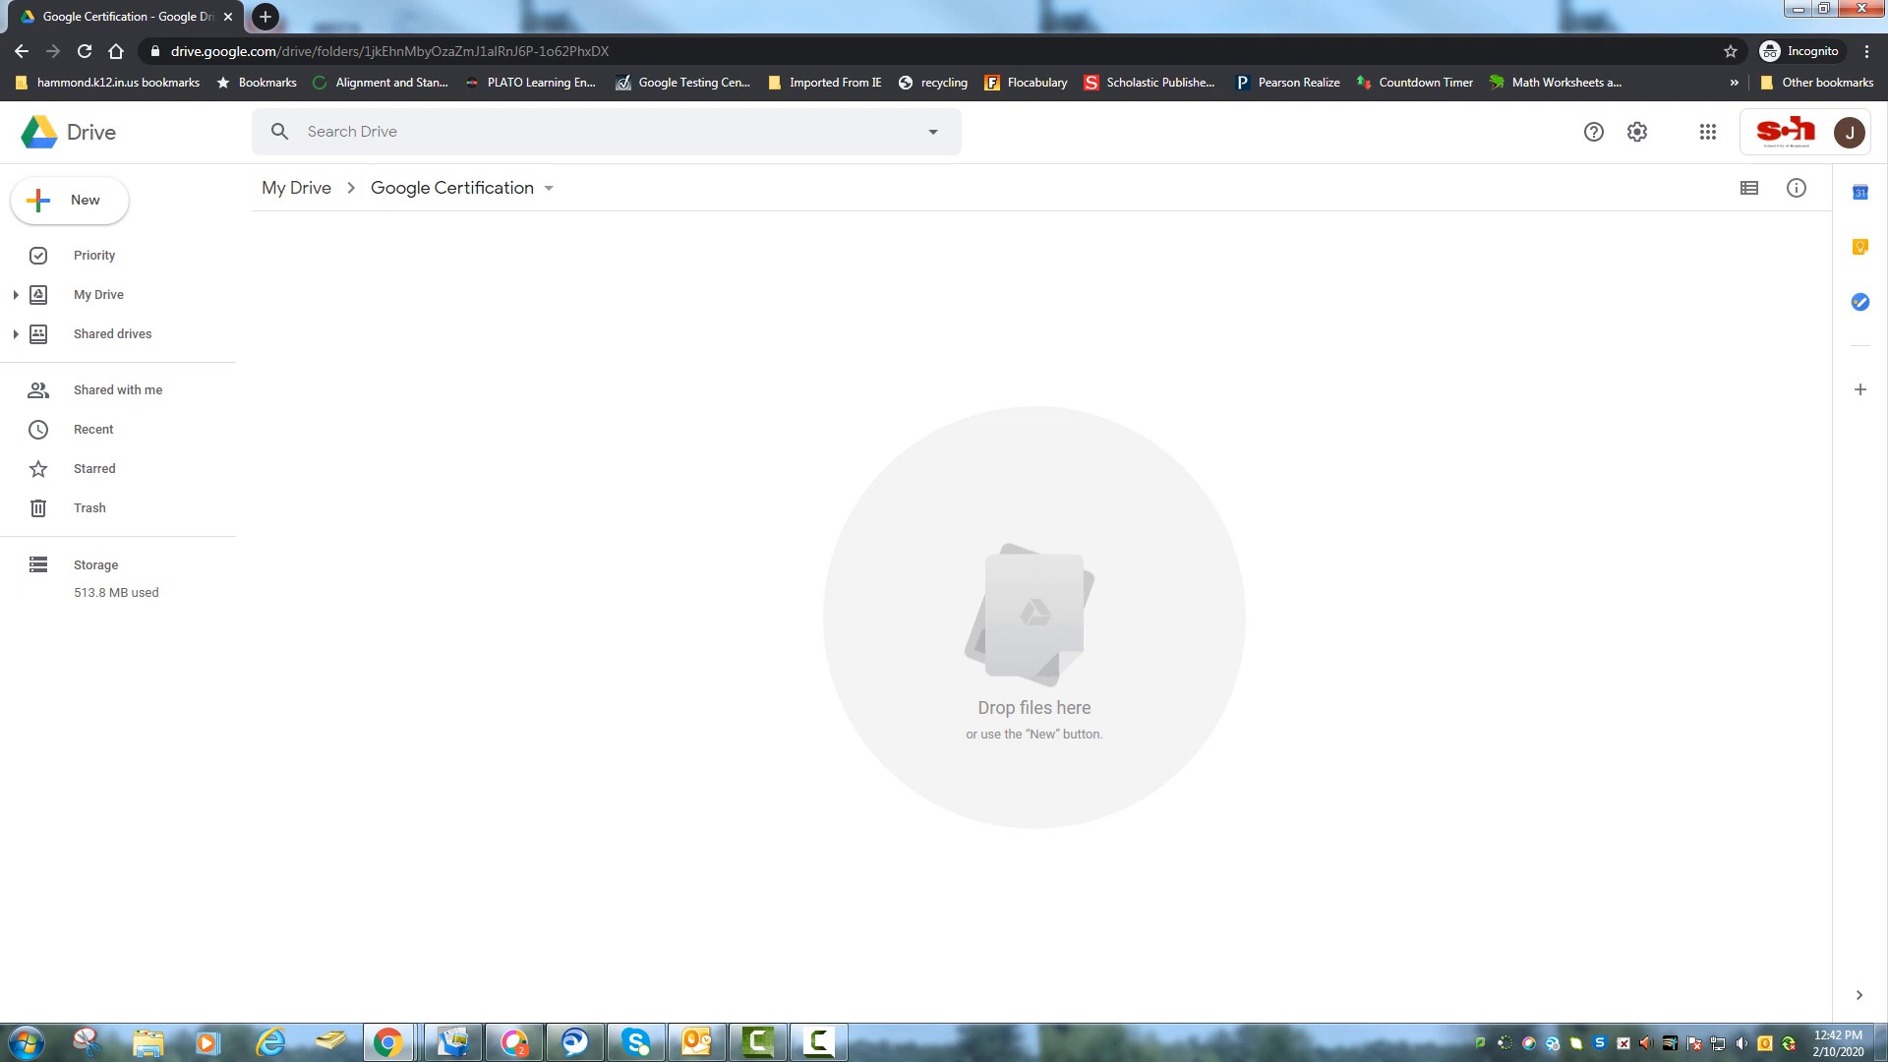
Change the Google Certification folder's color to red.
left_click(98, 294)
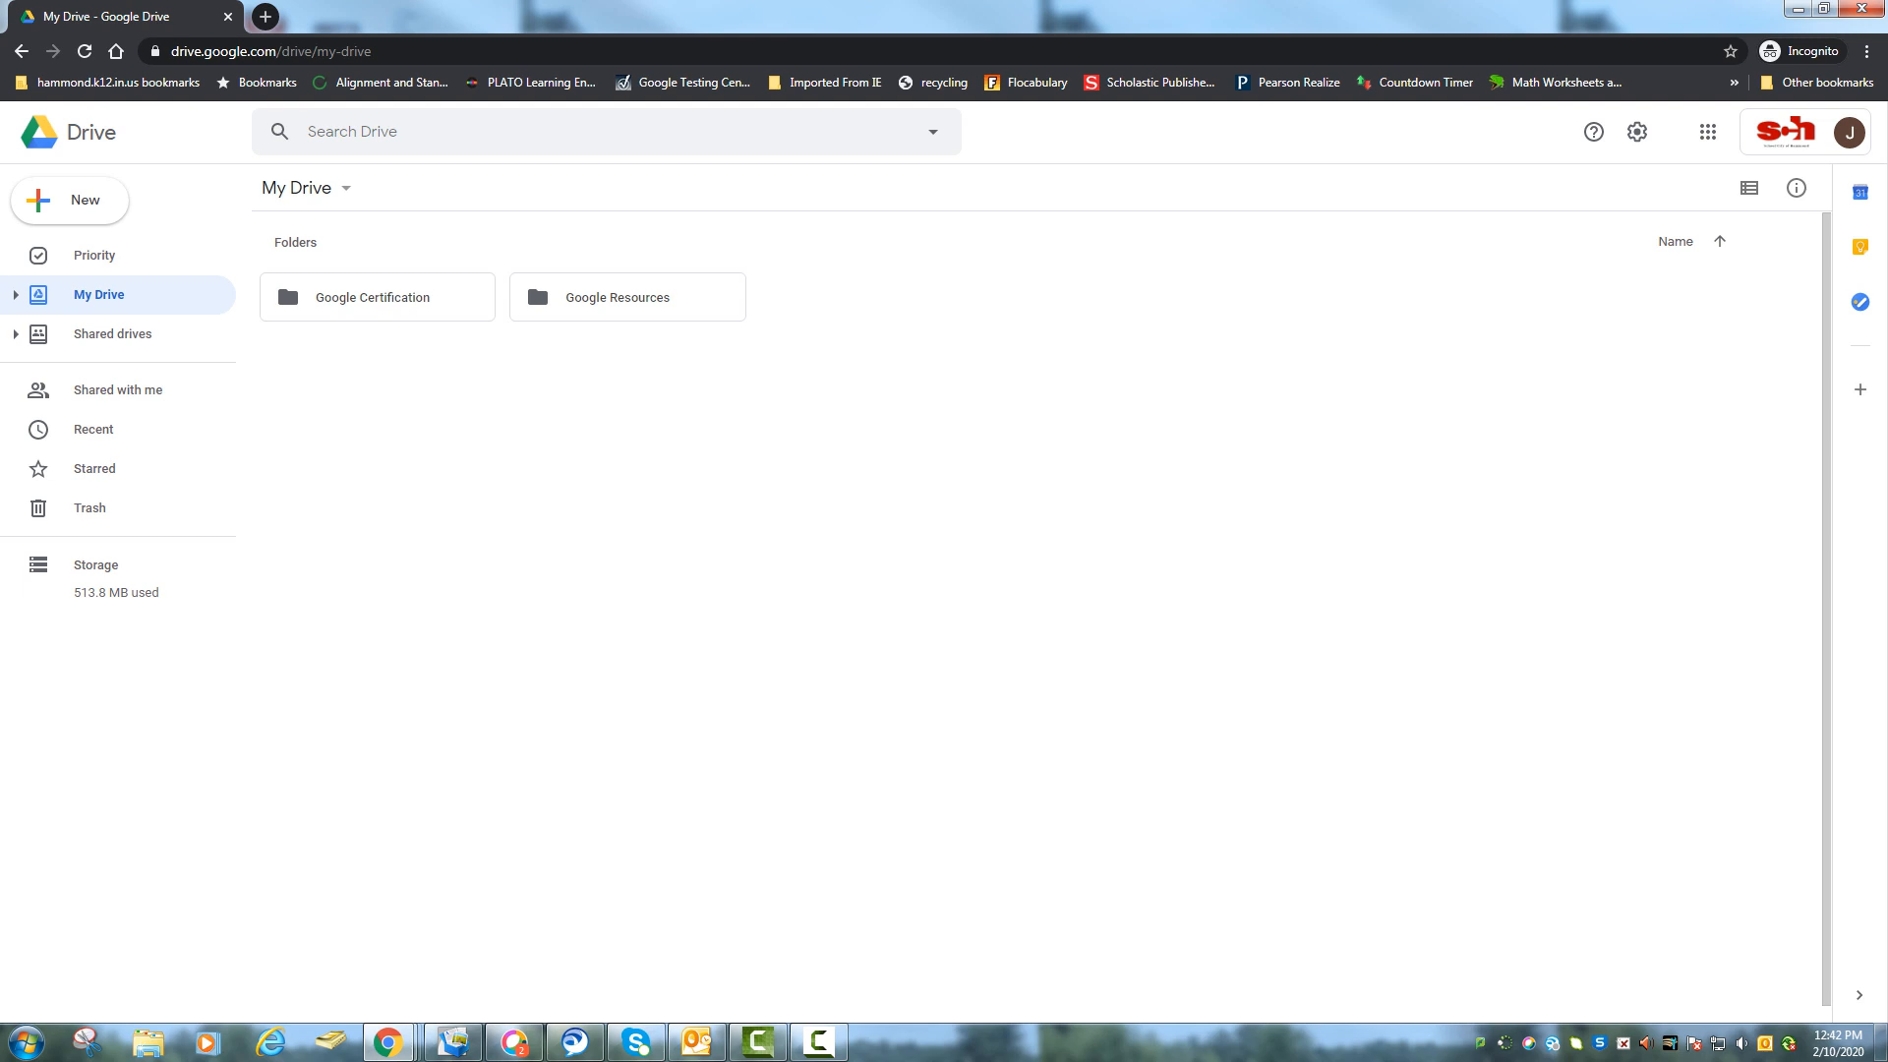
right_click(421, 309)
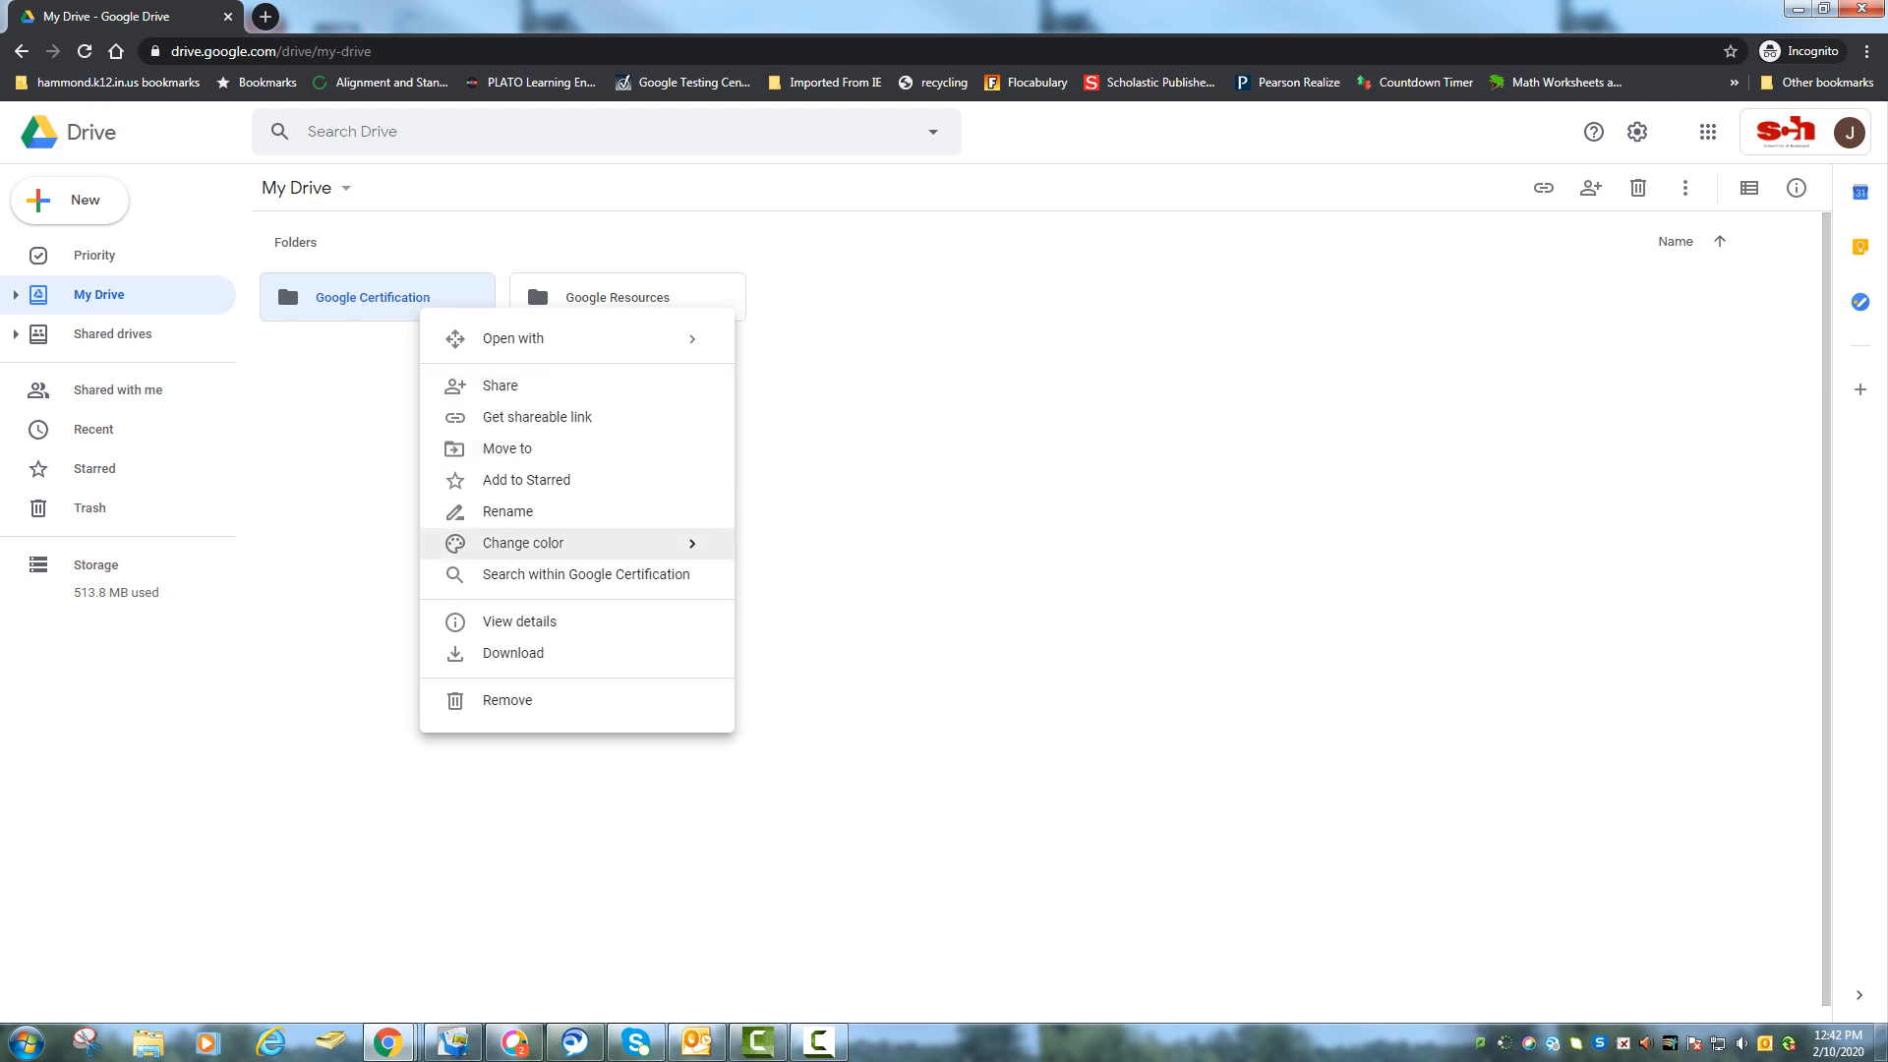
mouse_move(550, 542)
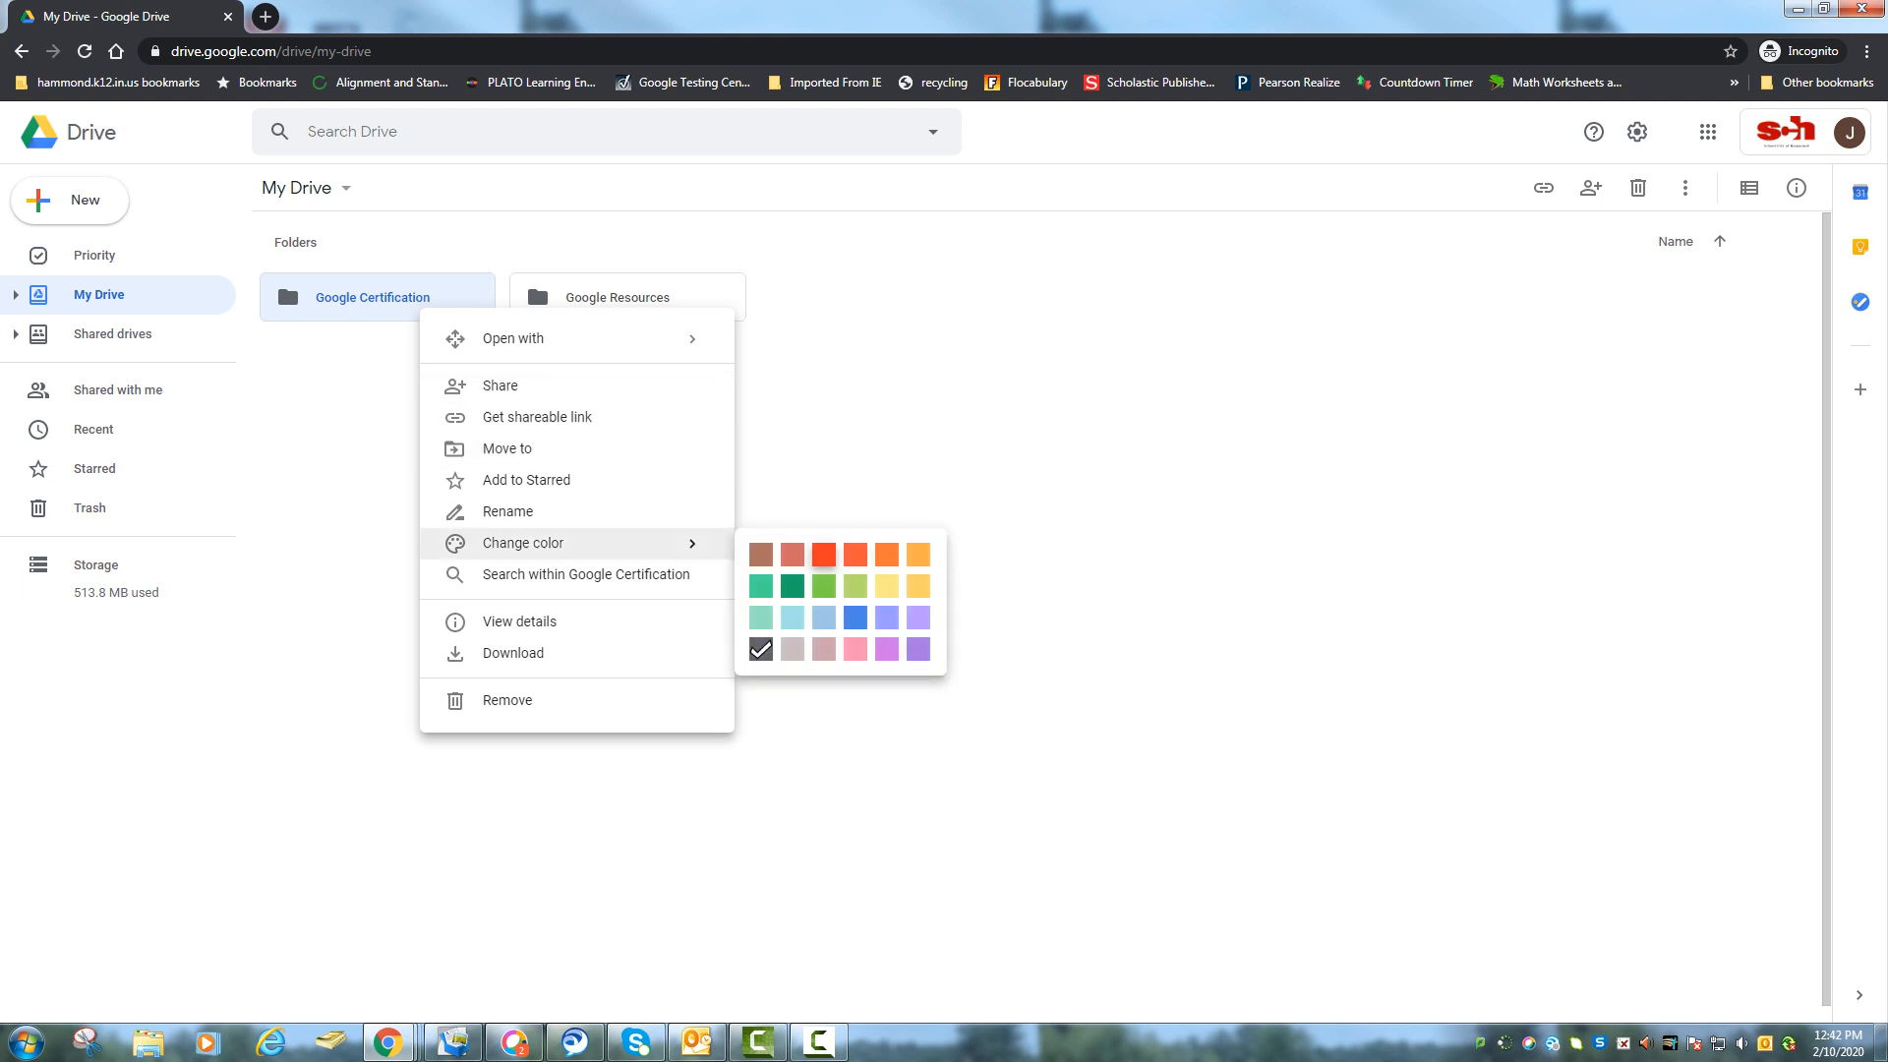
left_click(824, 555)
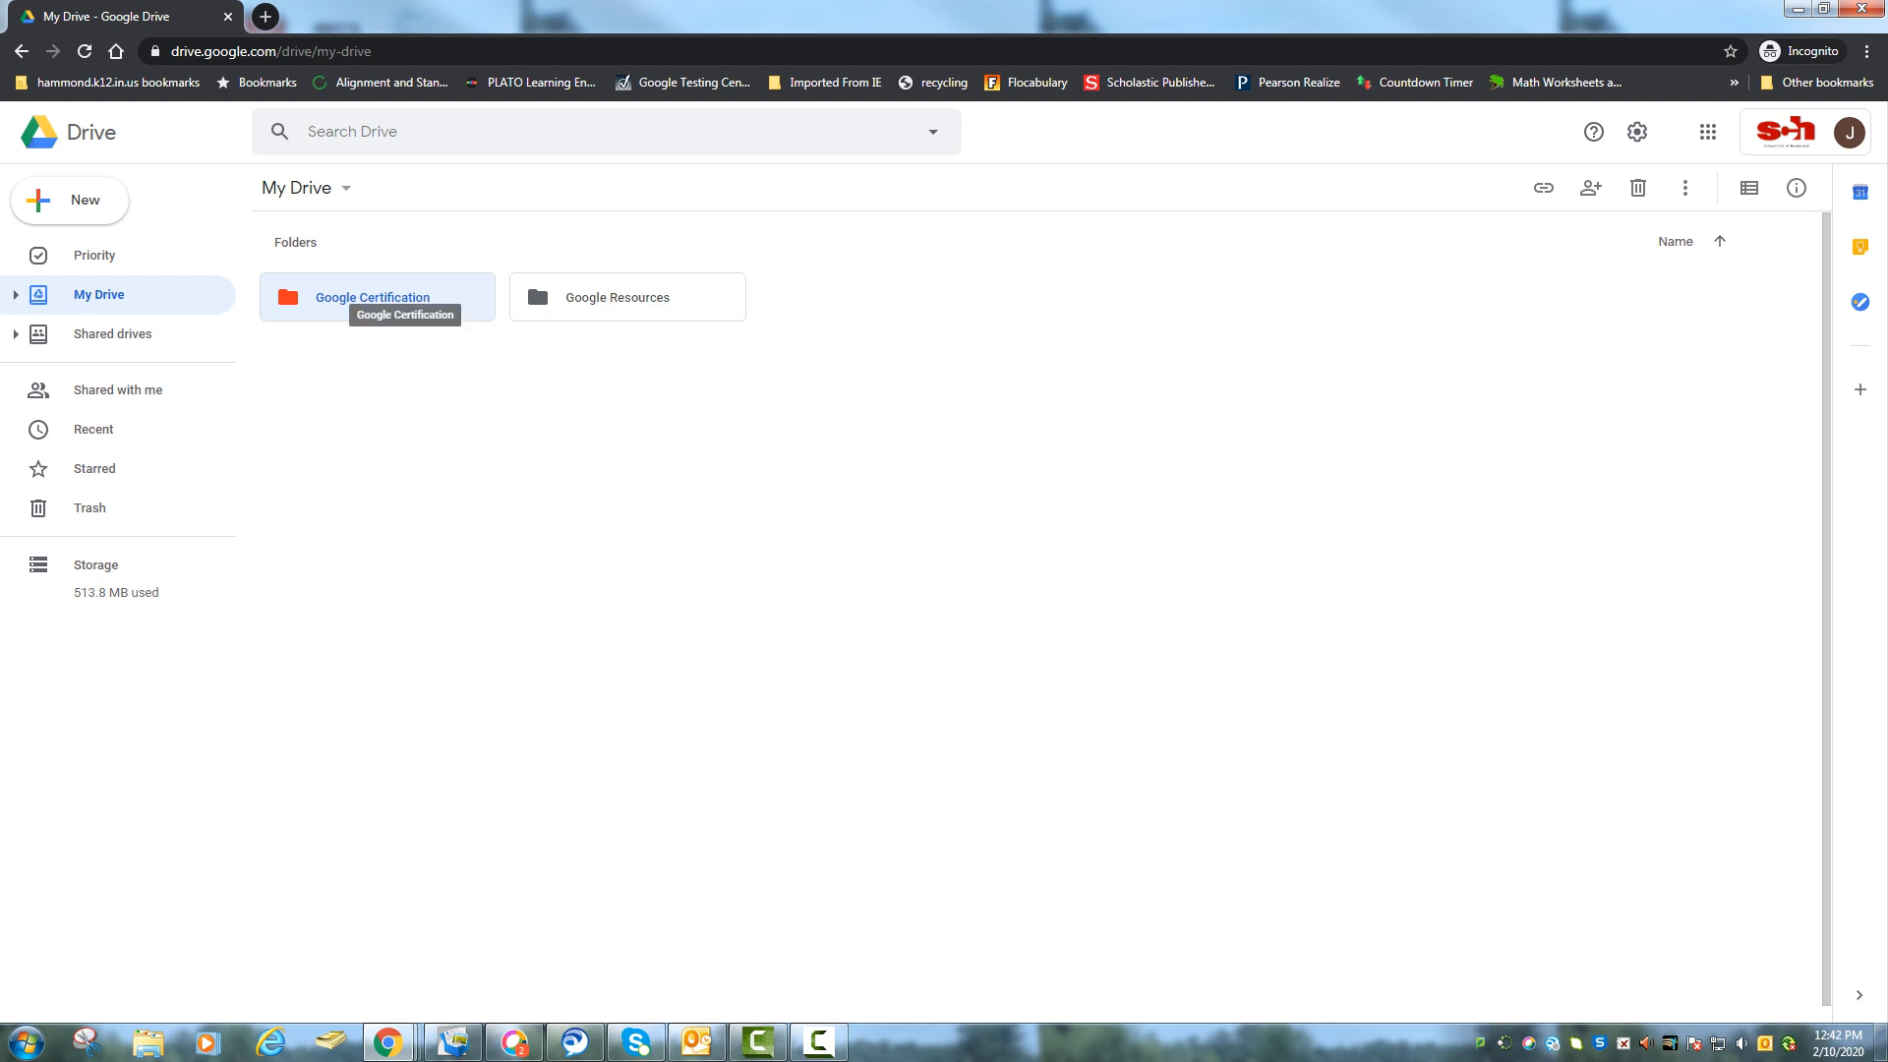
Star the Google Certification folder and confirm it appears under Starred.
right_click(410, 297)
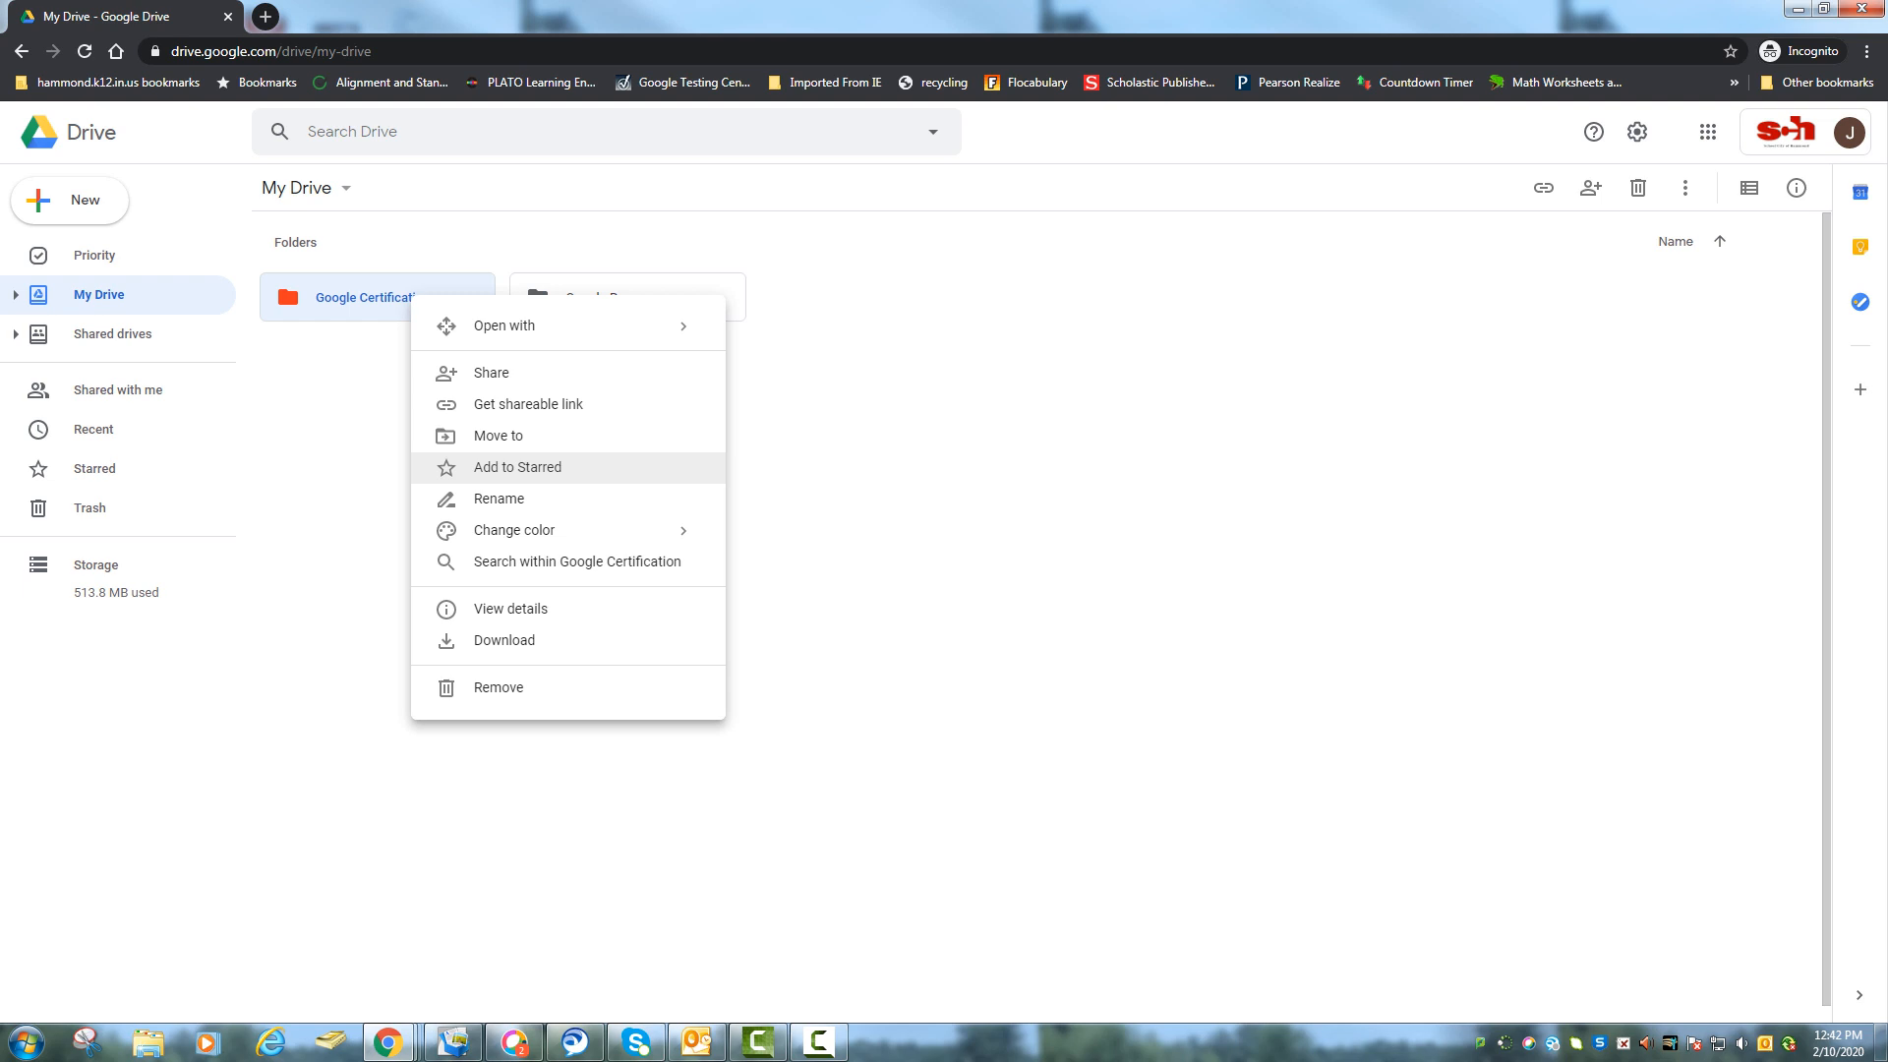
left_click(517, 467)
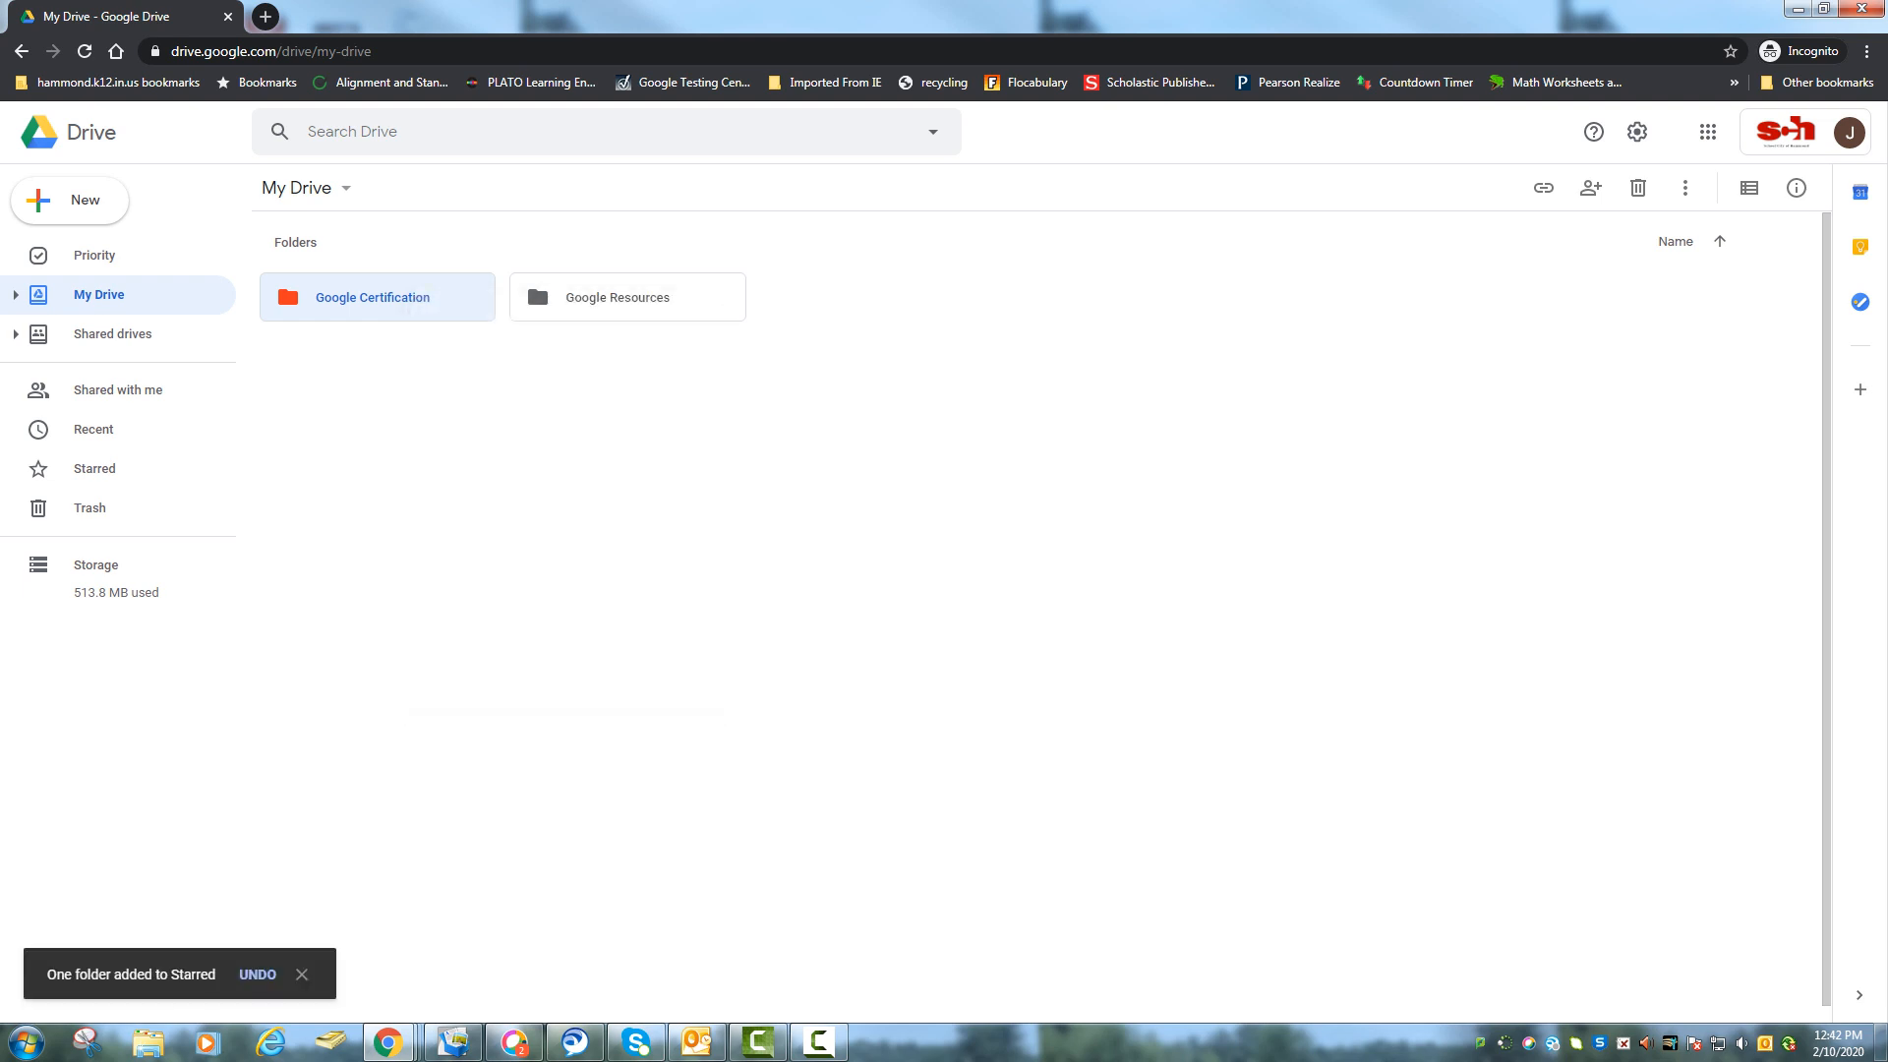
left_click(94, 468)
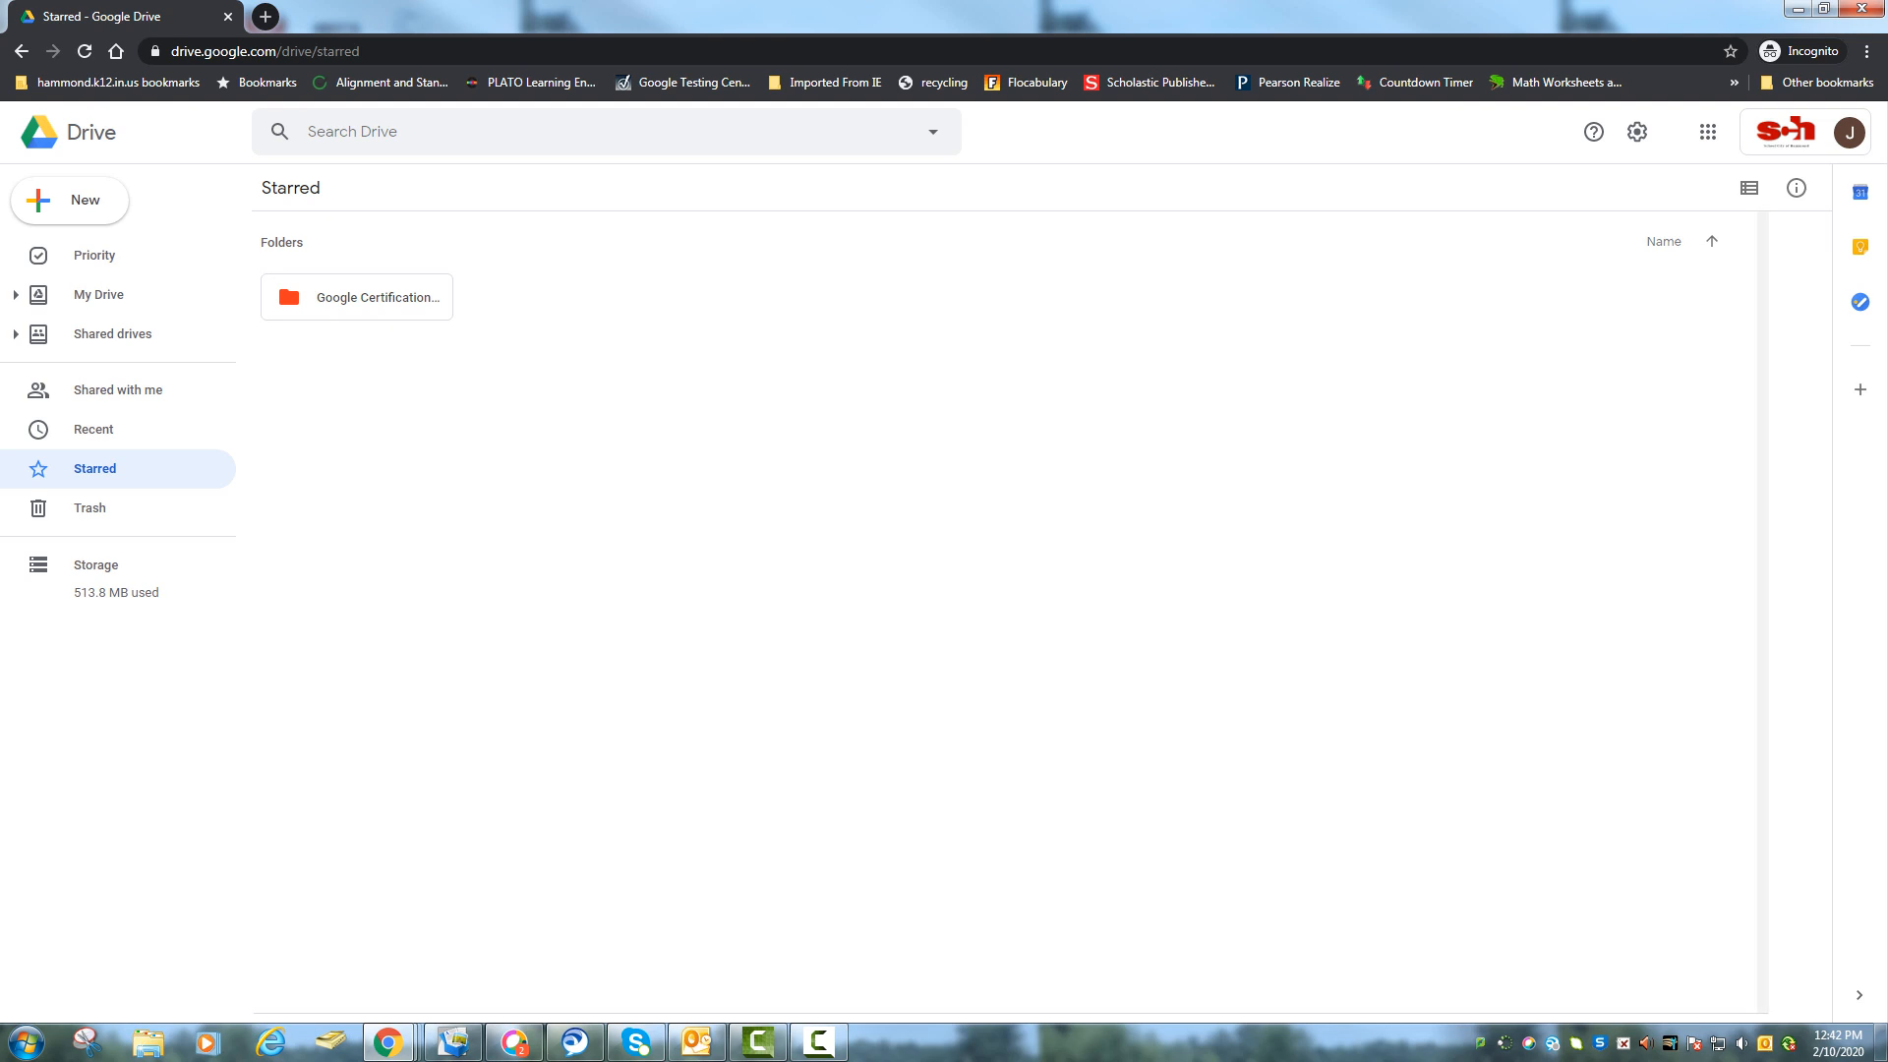
left_click(98, 294)
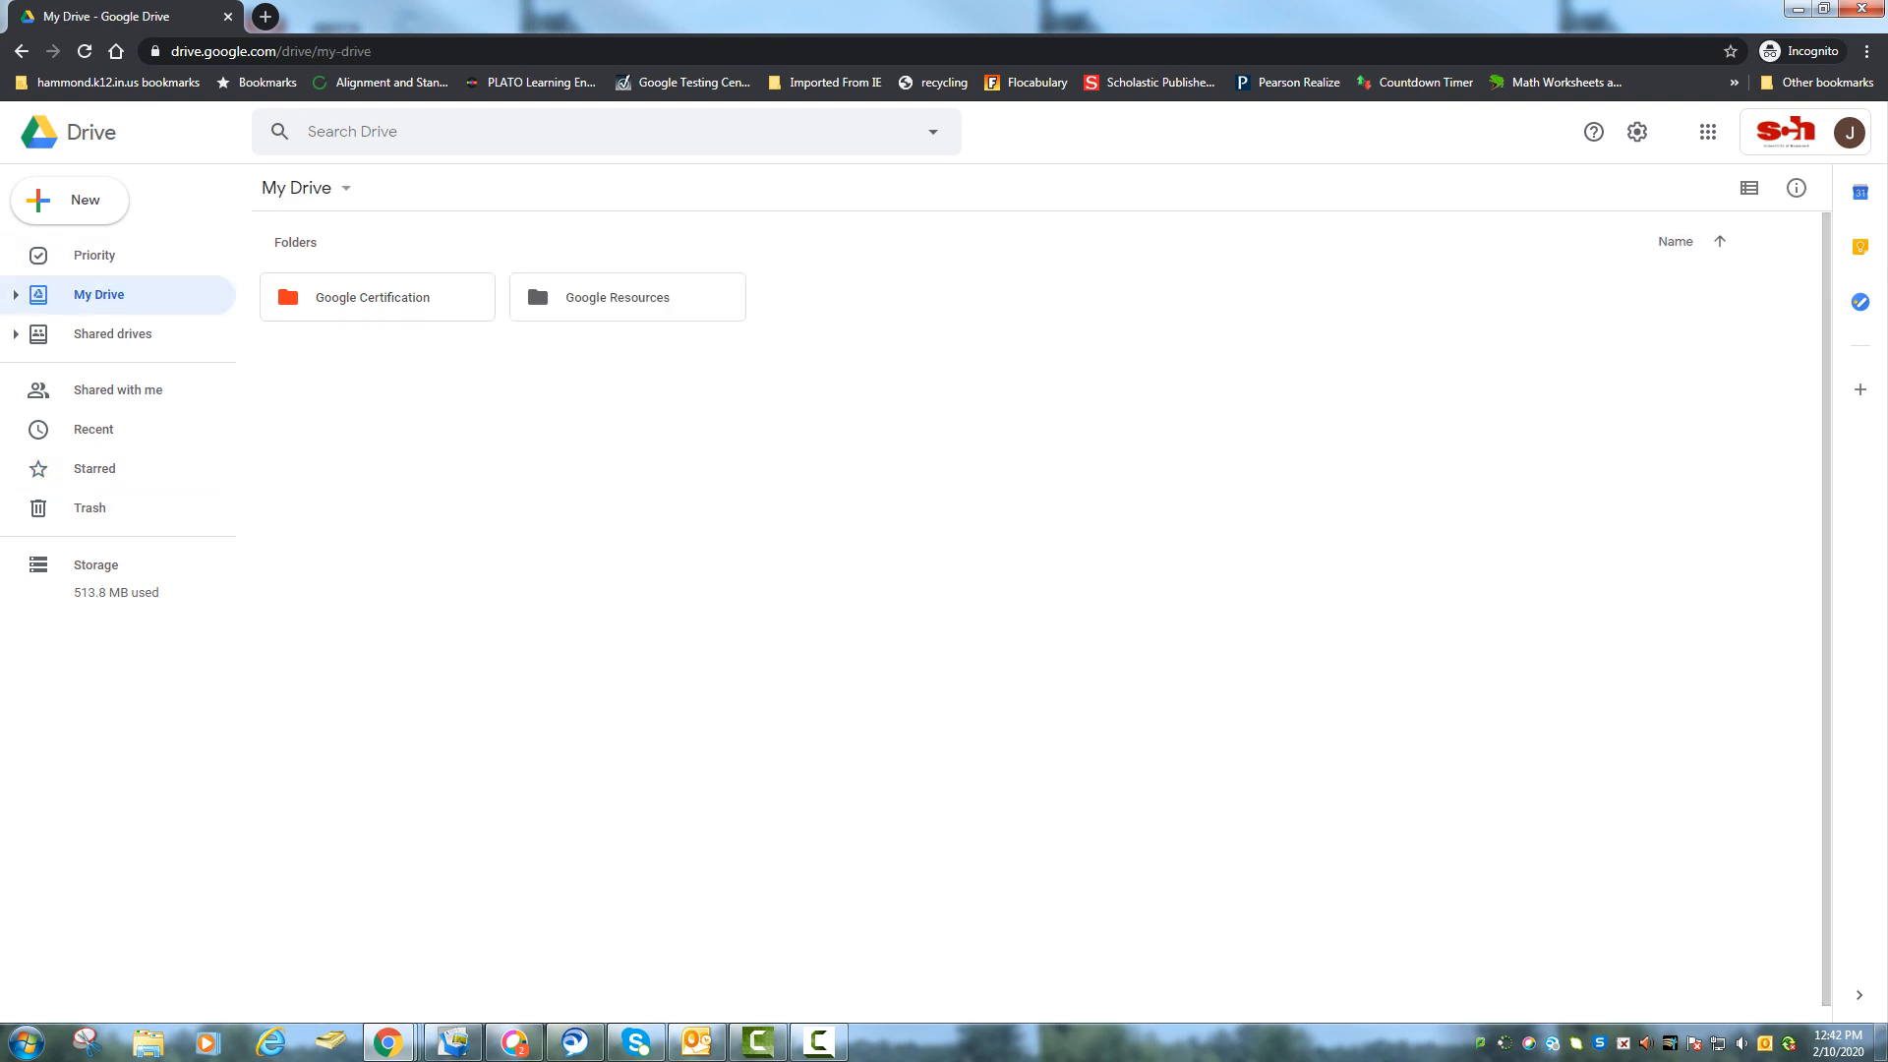
right_click(377, 298)
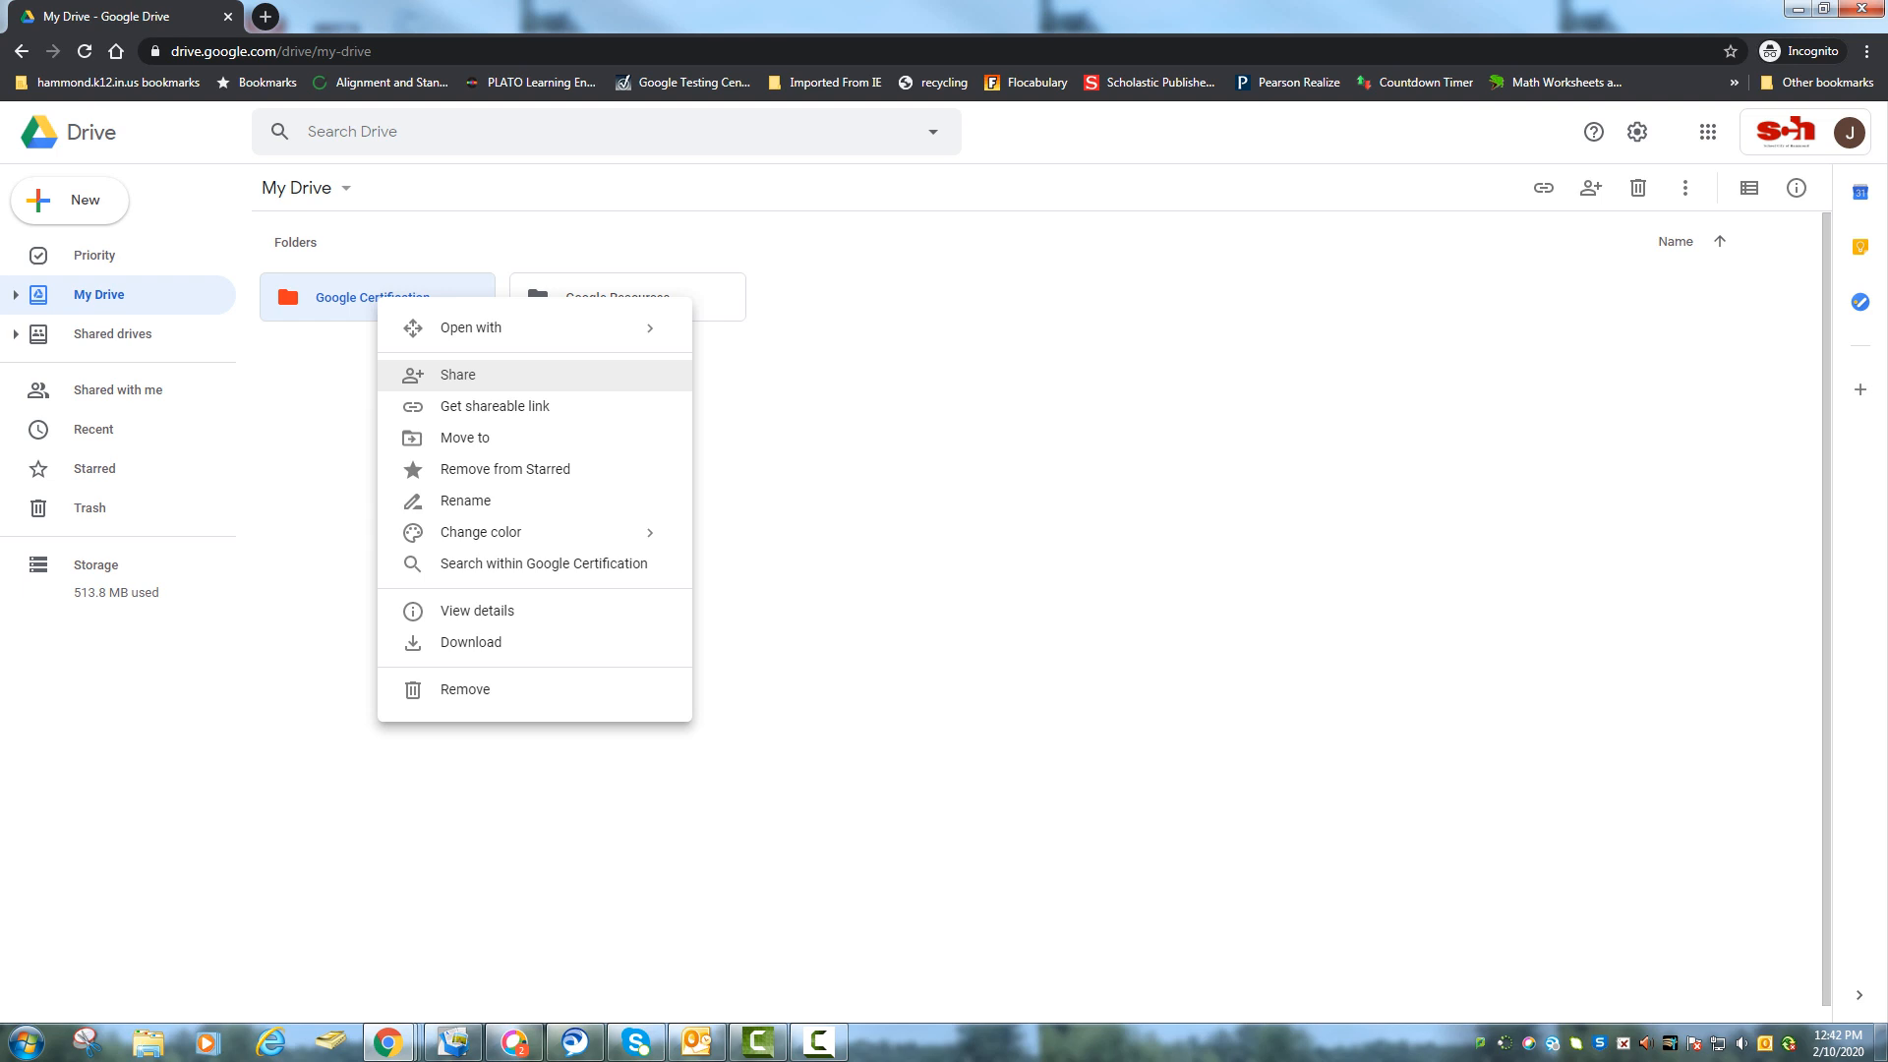
left_click(458, 374)
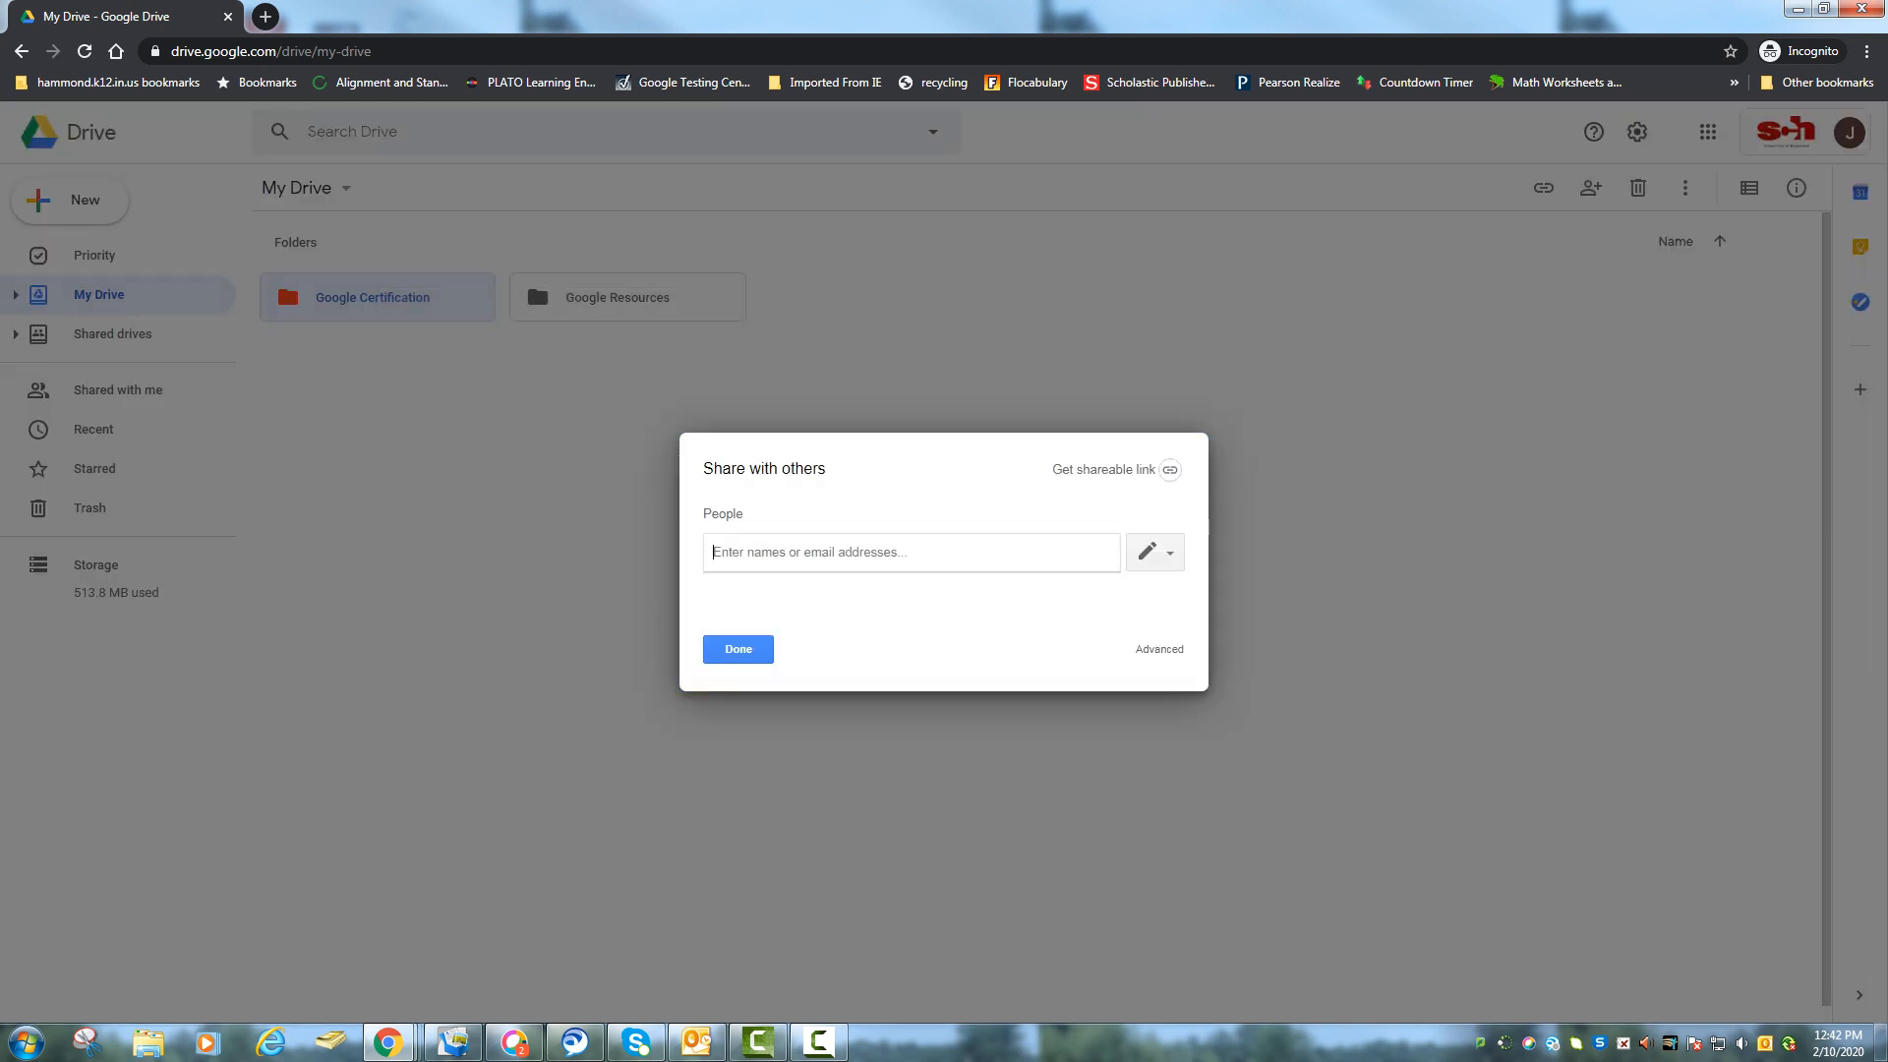
type("foor")
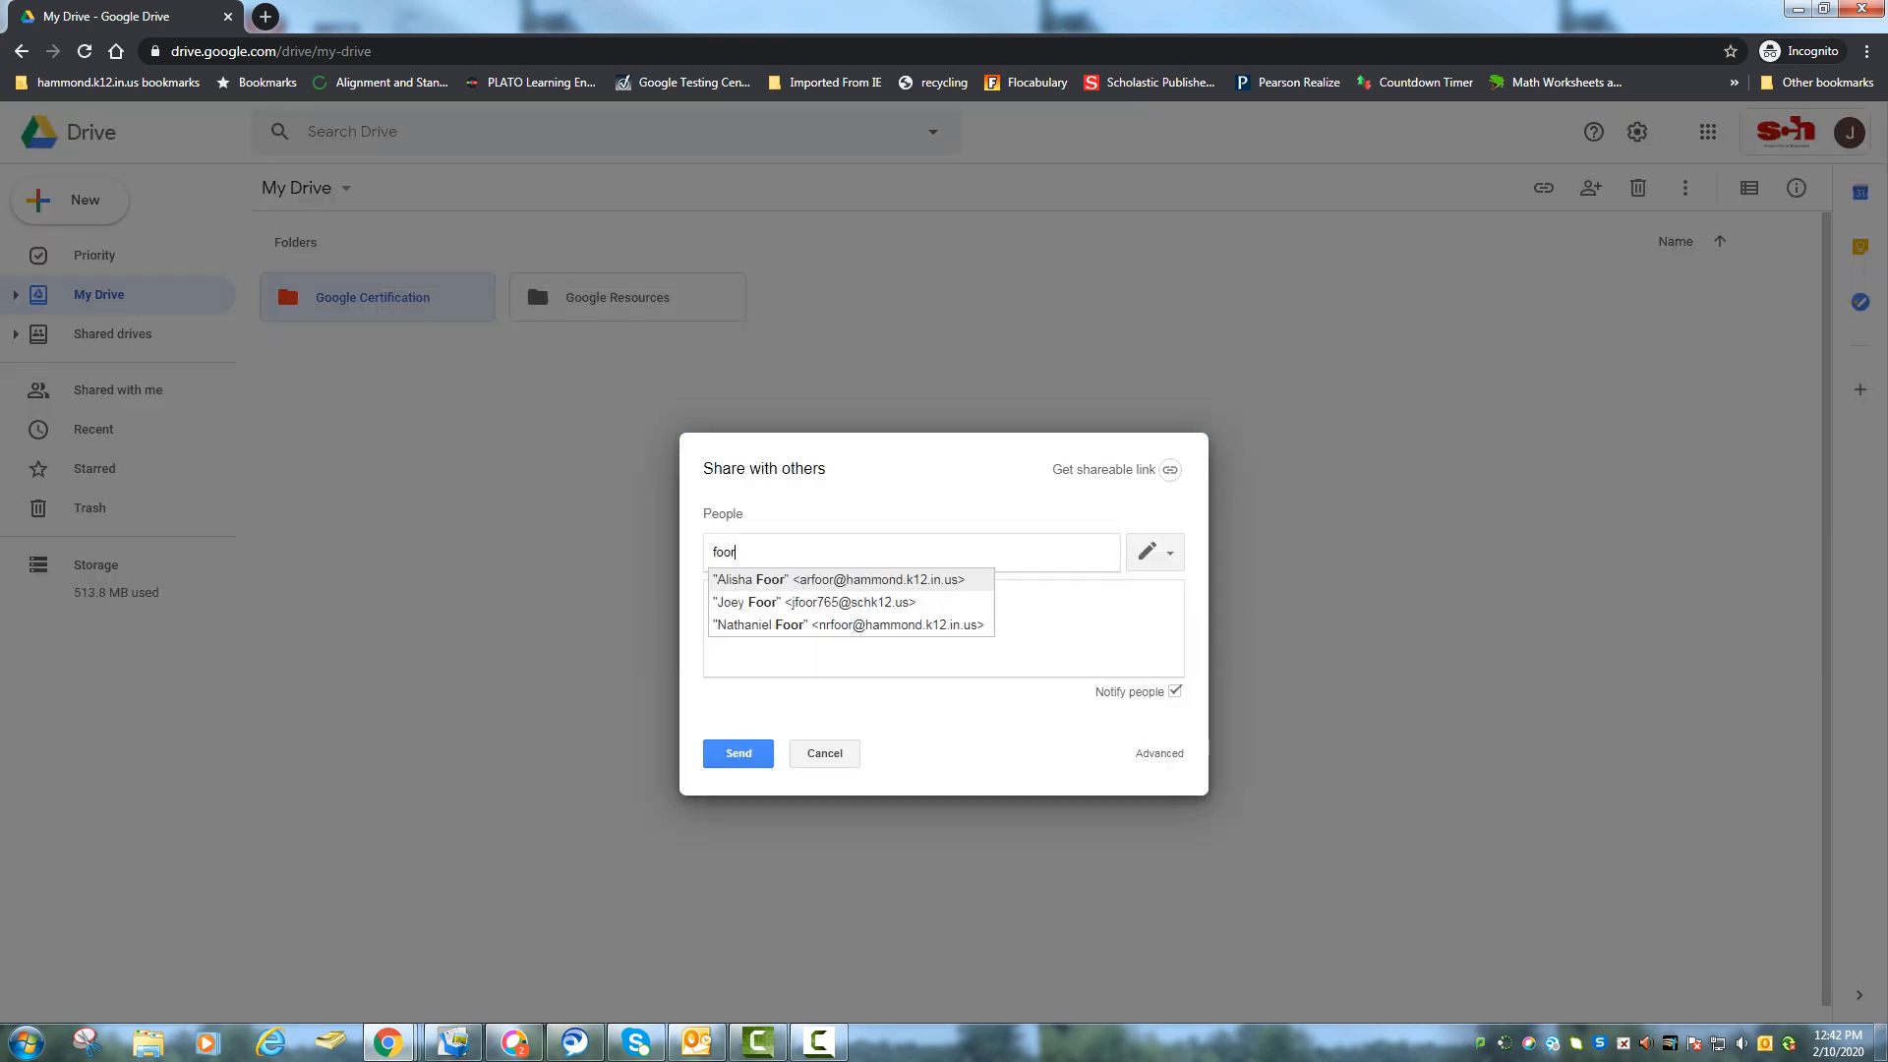
key("Return")
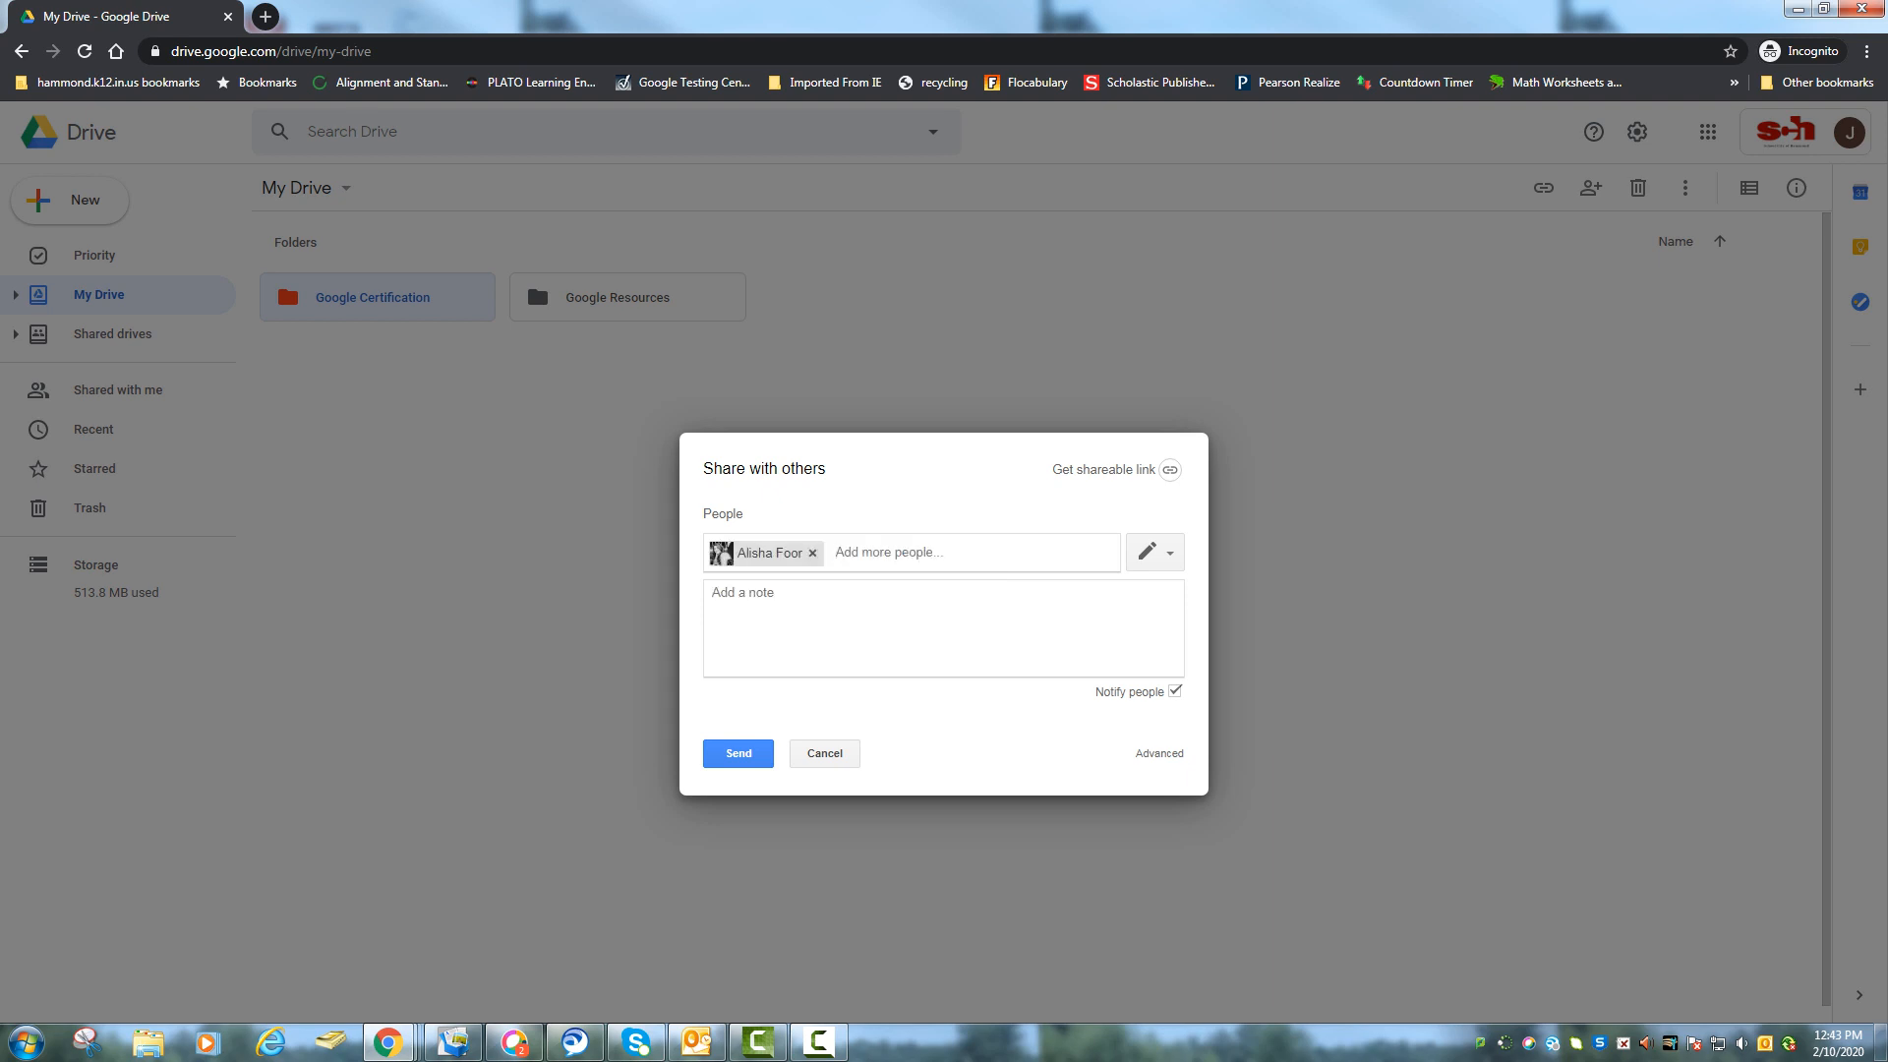
left_click(1156, 551)
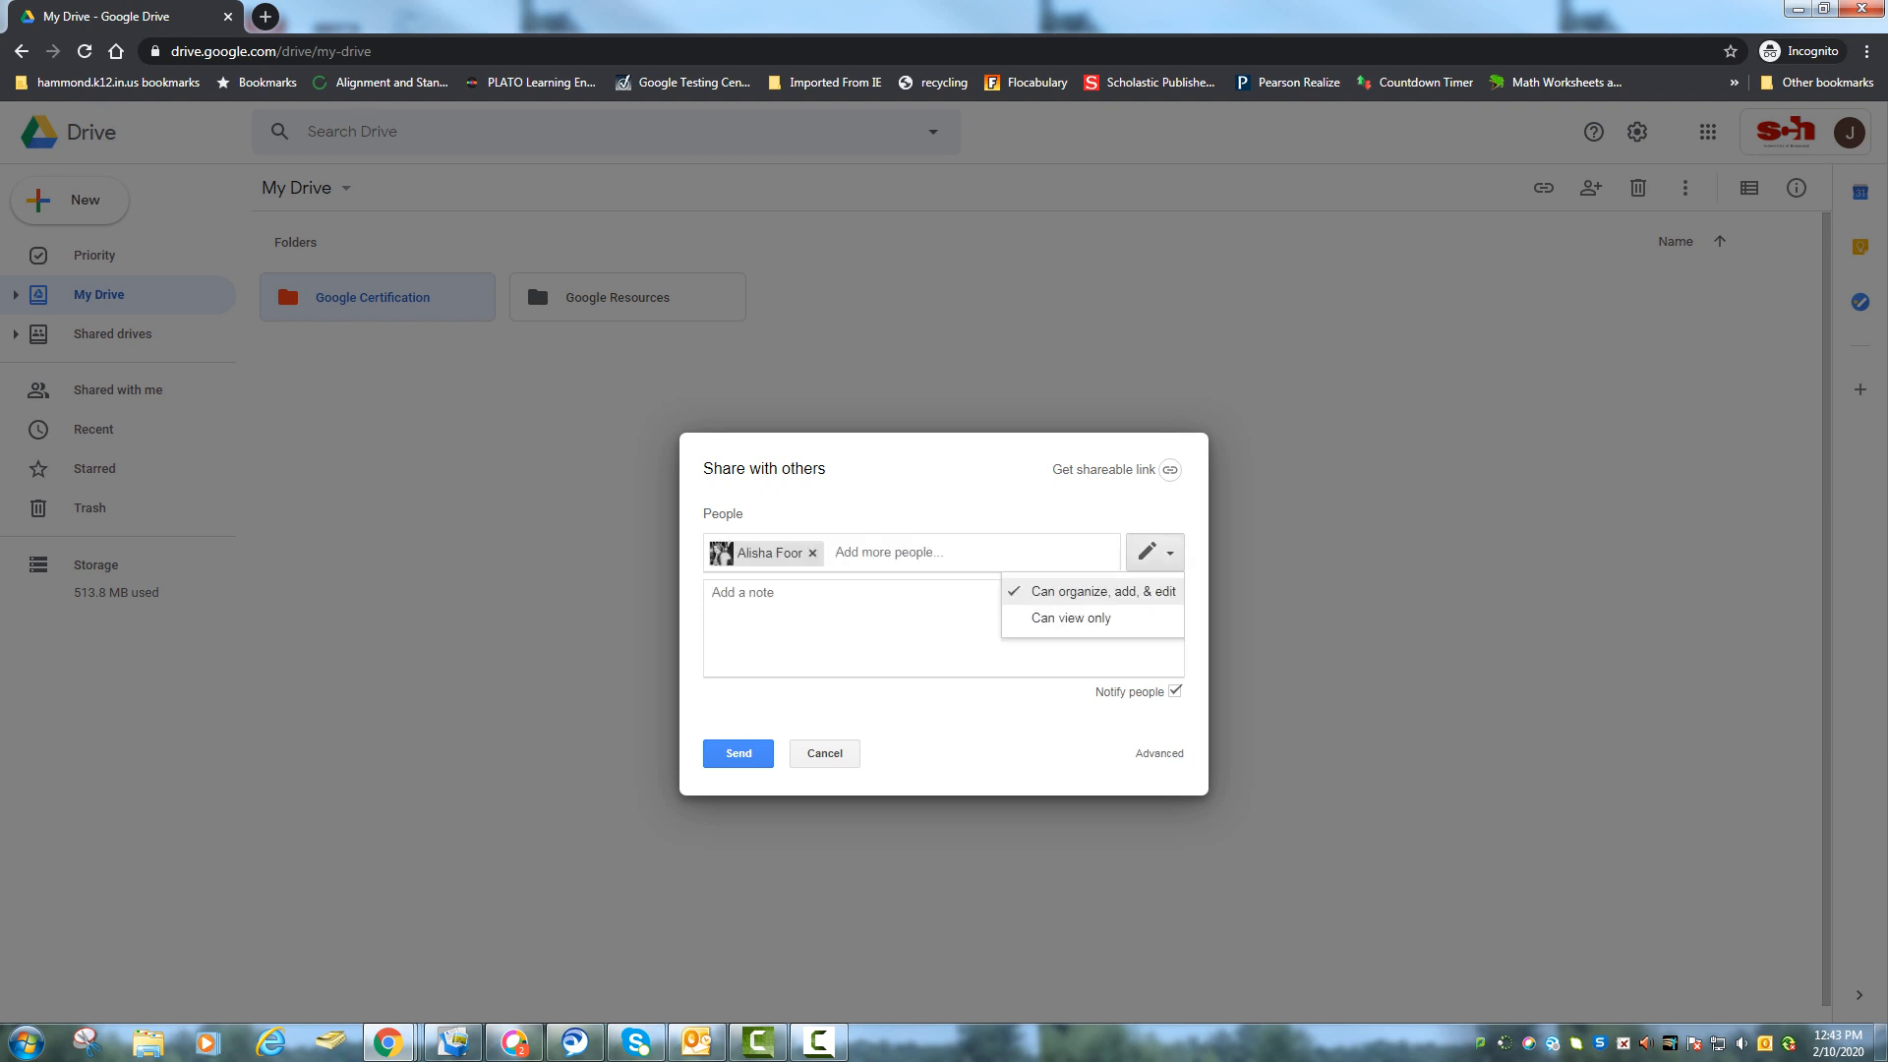
left_click(1155, 552)
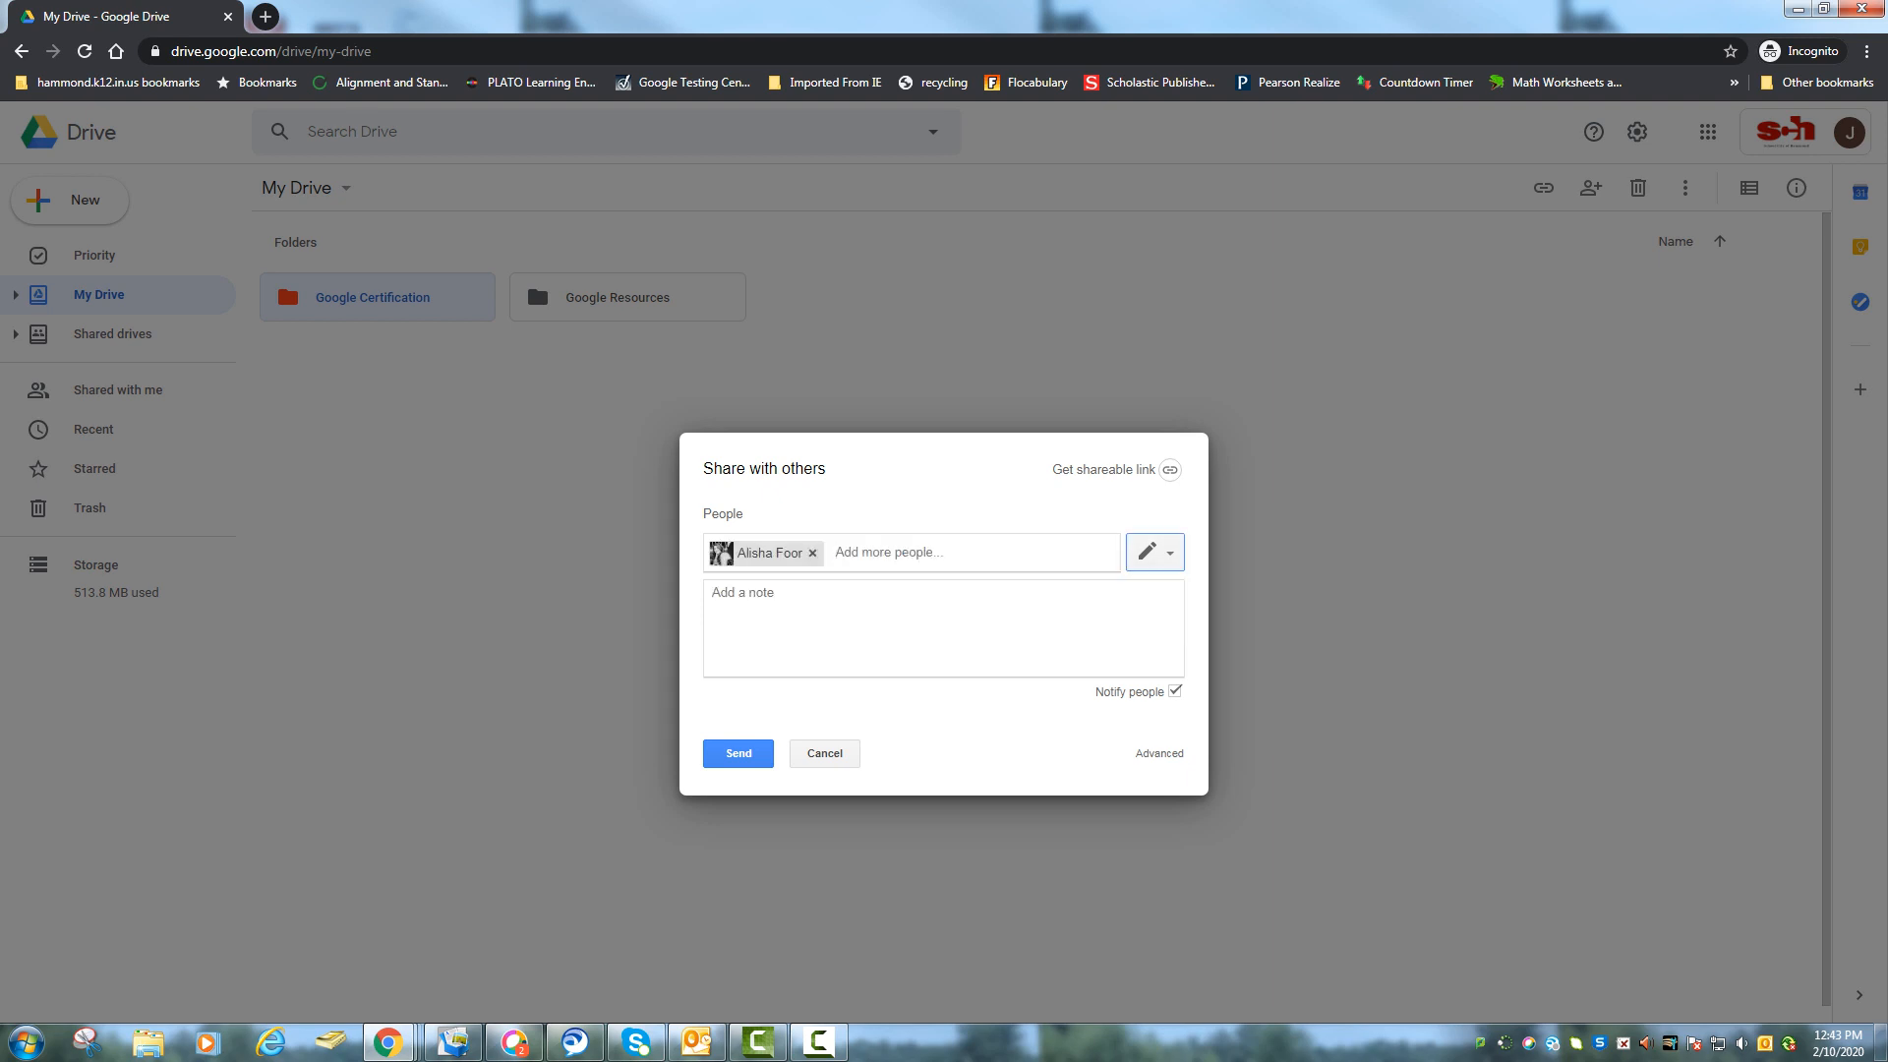
left_click(825, 754)
left_click(738, 649)
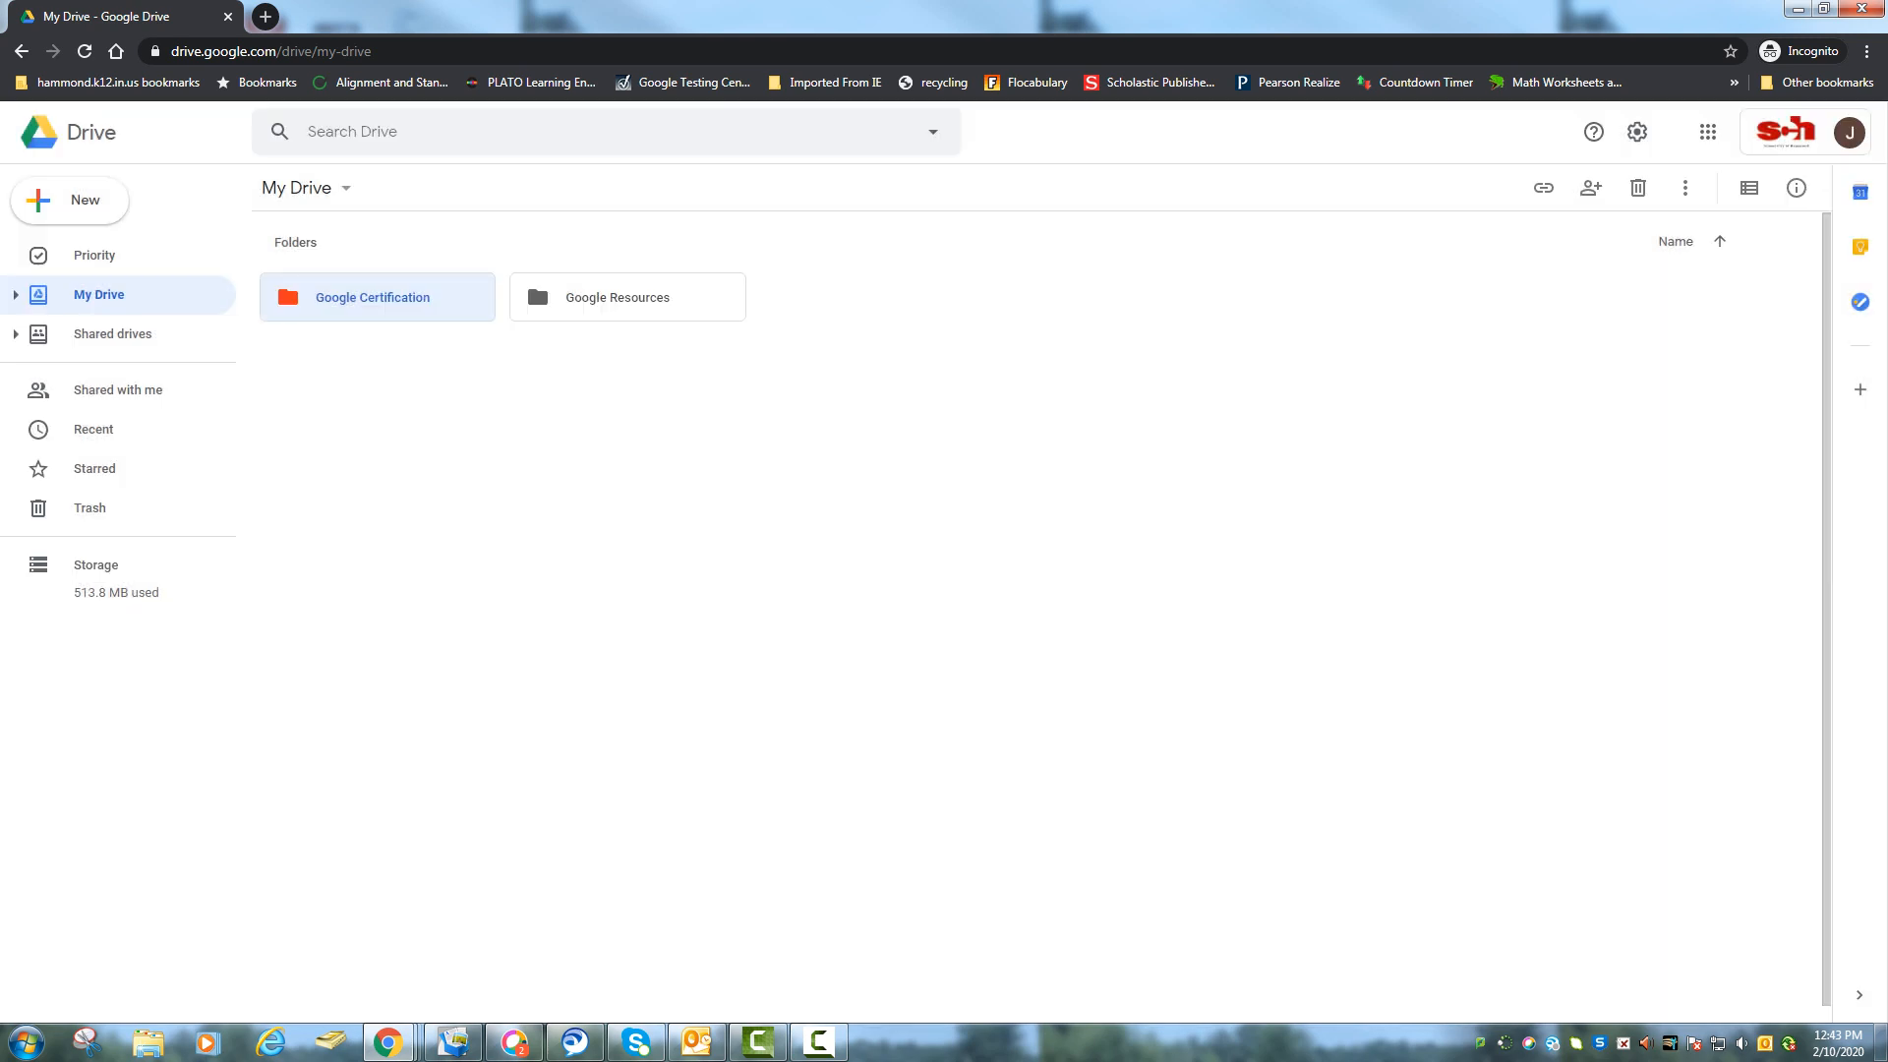
Turn on the Google Certification folder's shareable link and open its sharing settings.
right_click(444, 297)
left_click(531, 412)
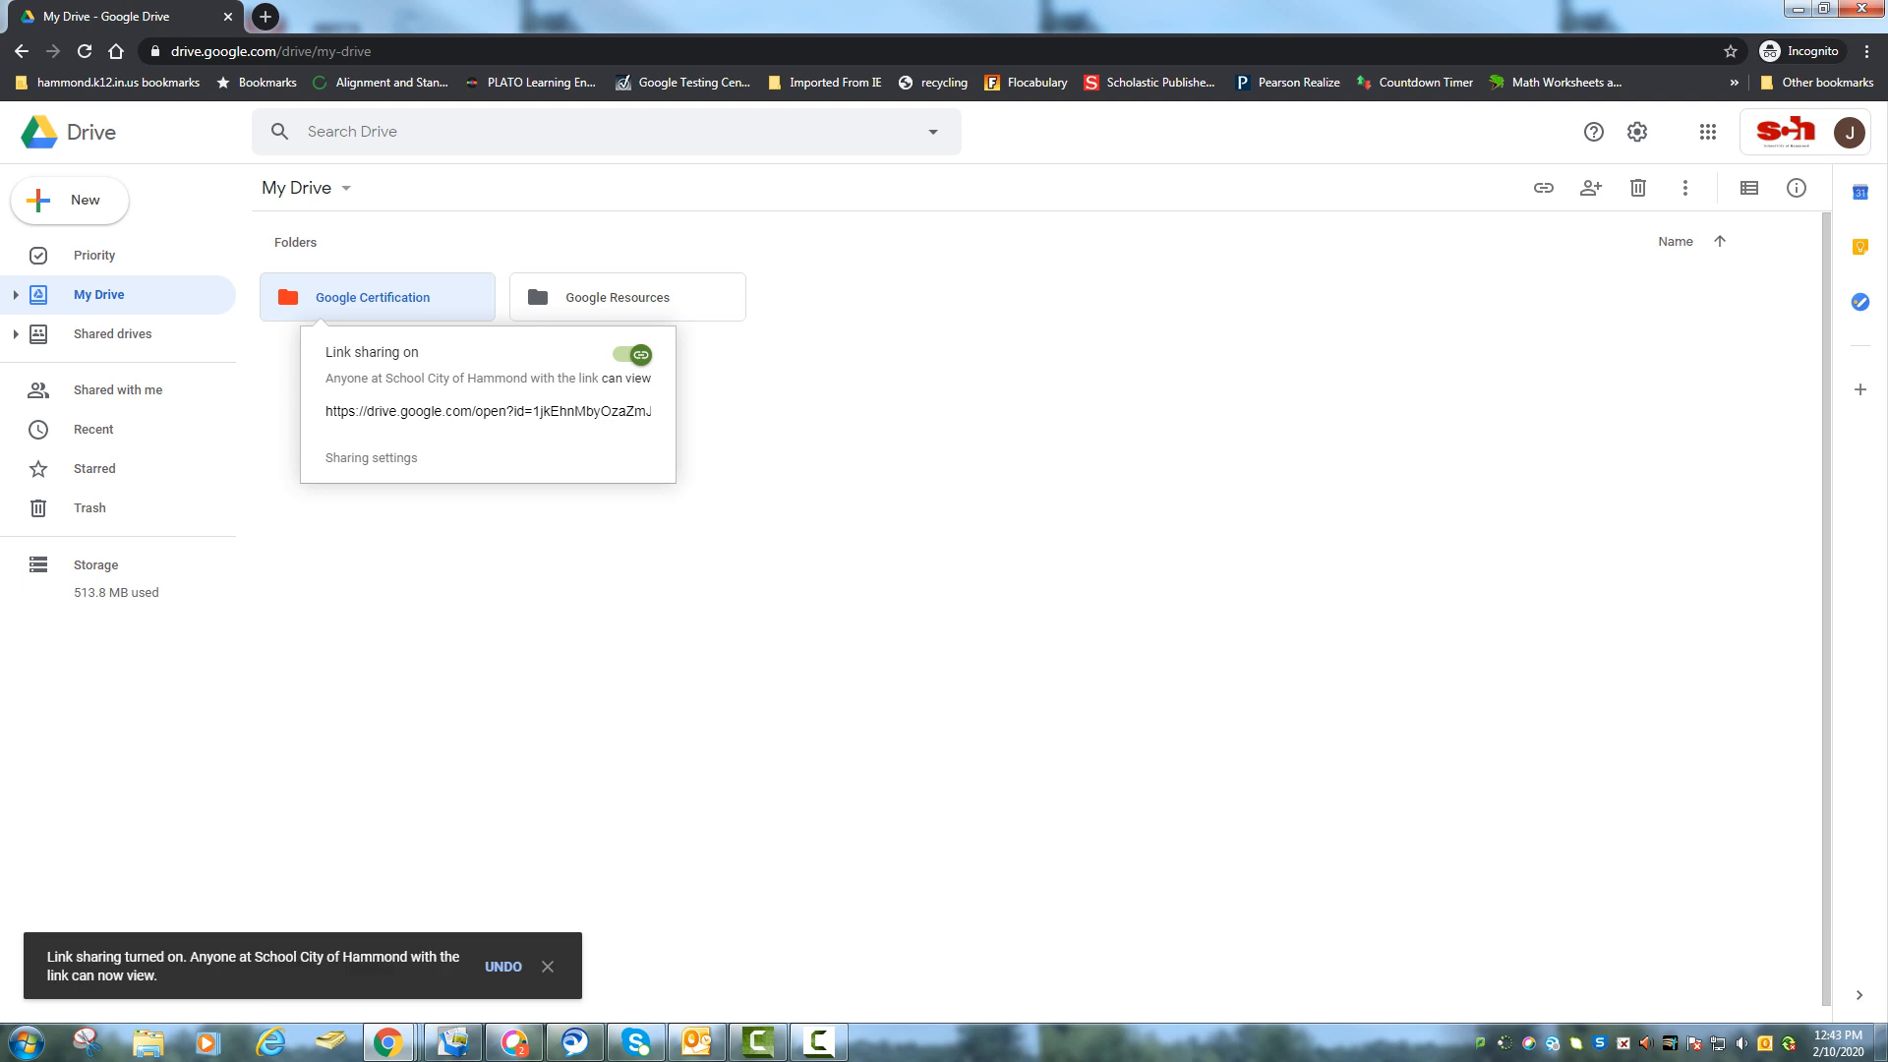
key("Escape")
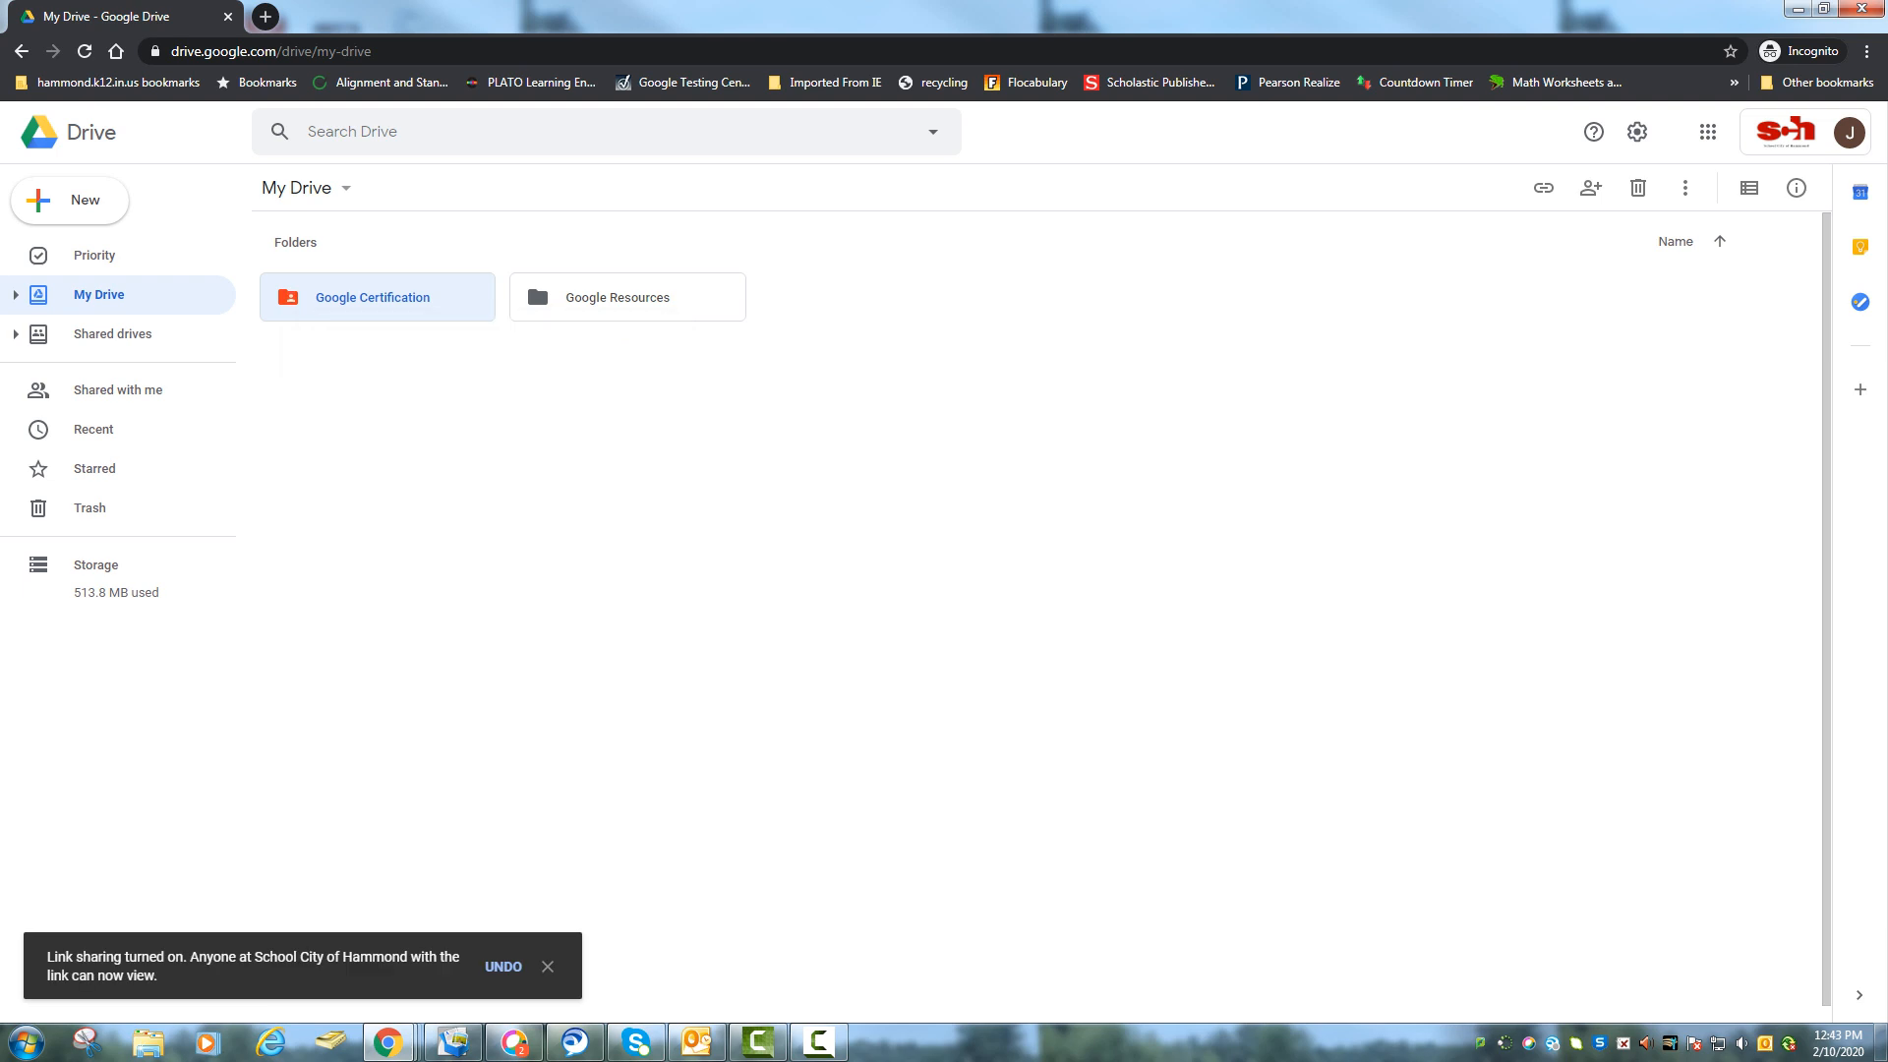
right_click(426, 304)
left_click(541, 414)
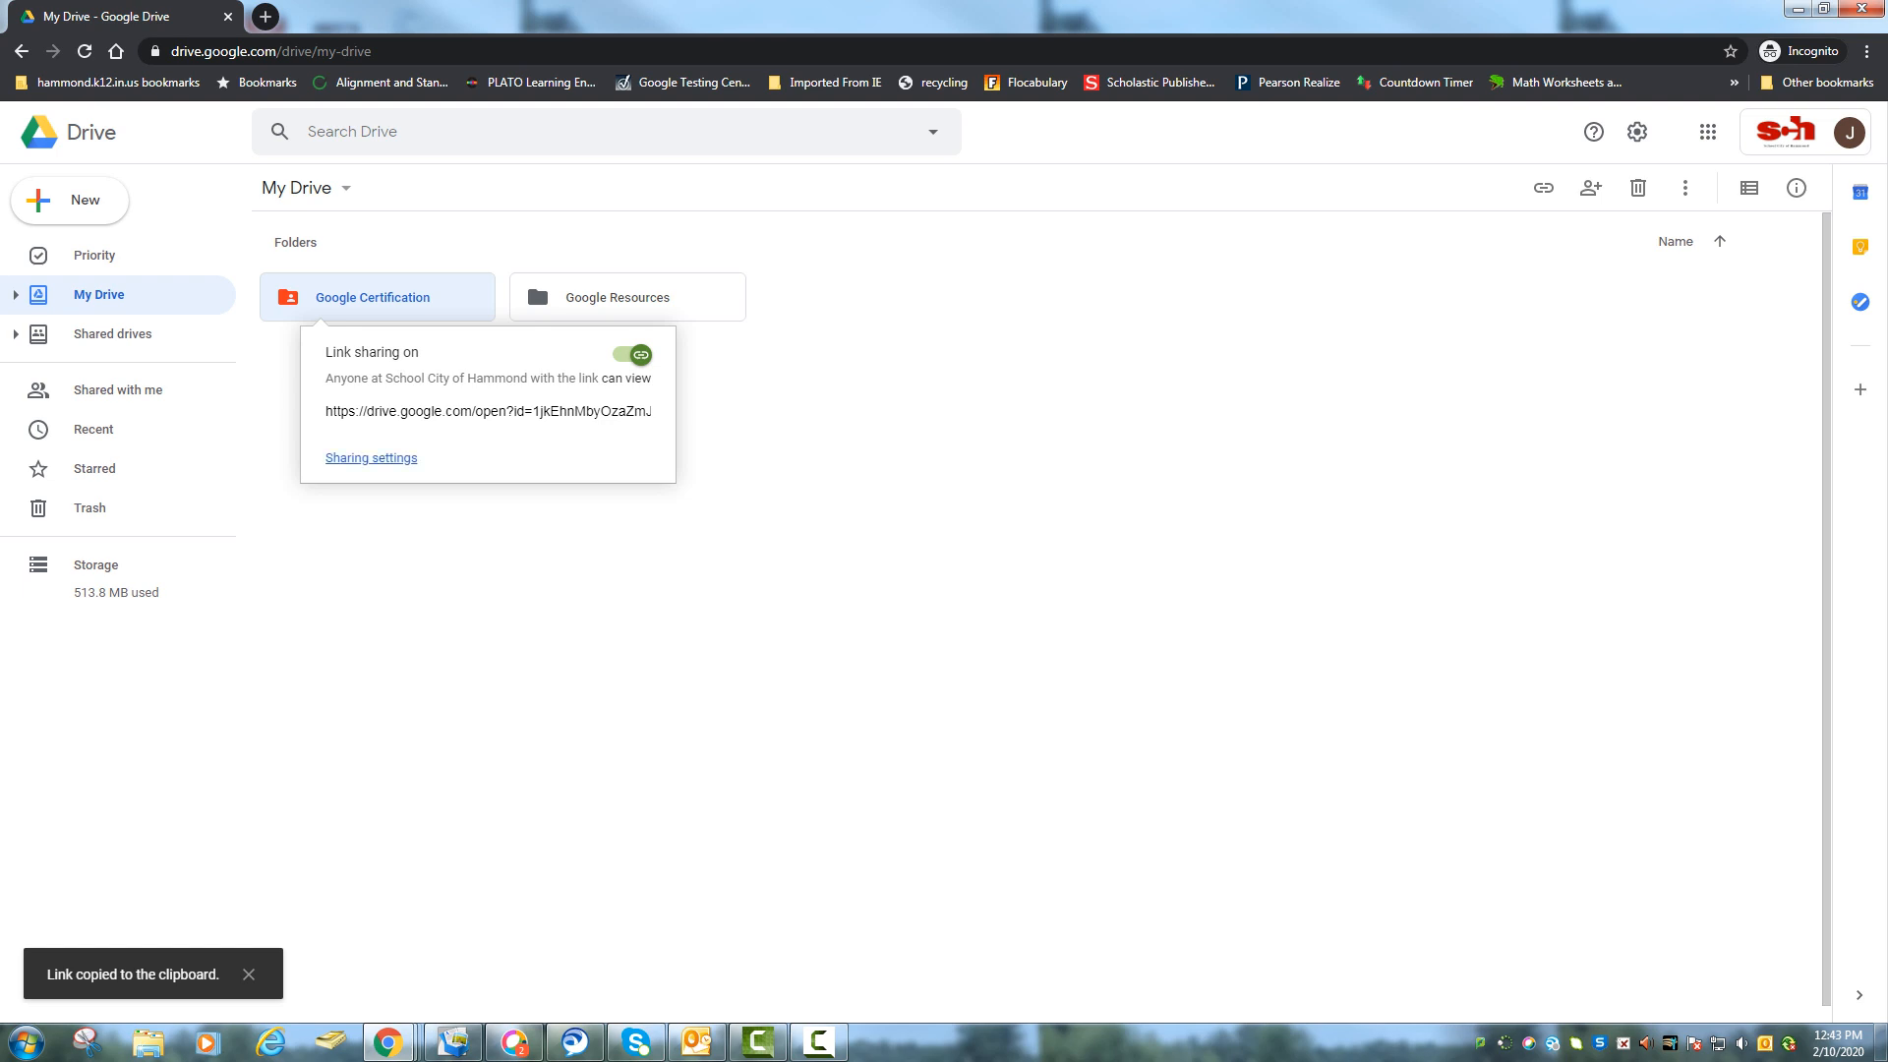
left_click(371, 457)
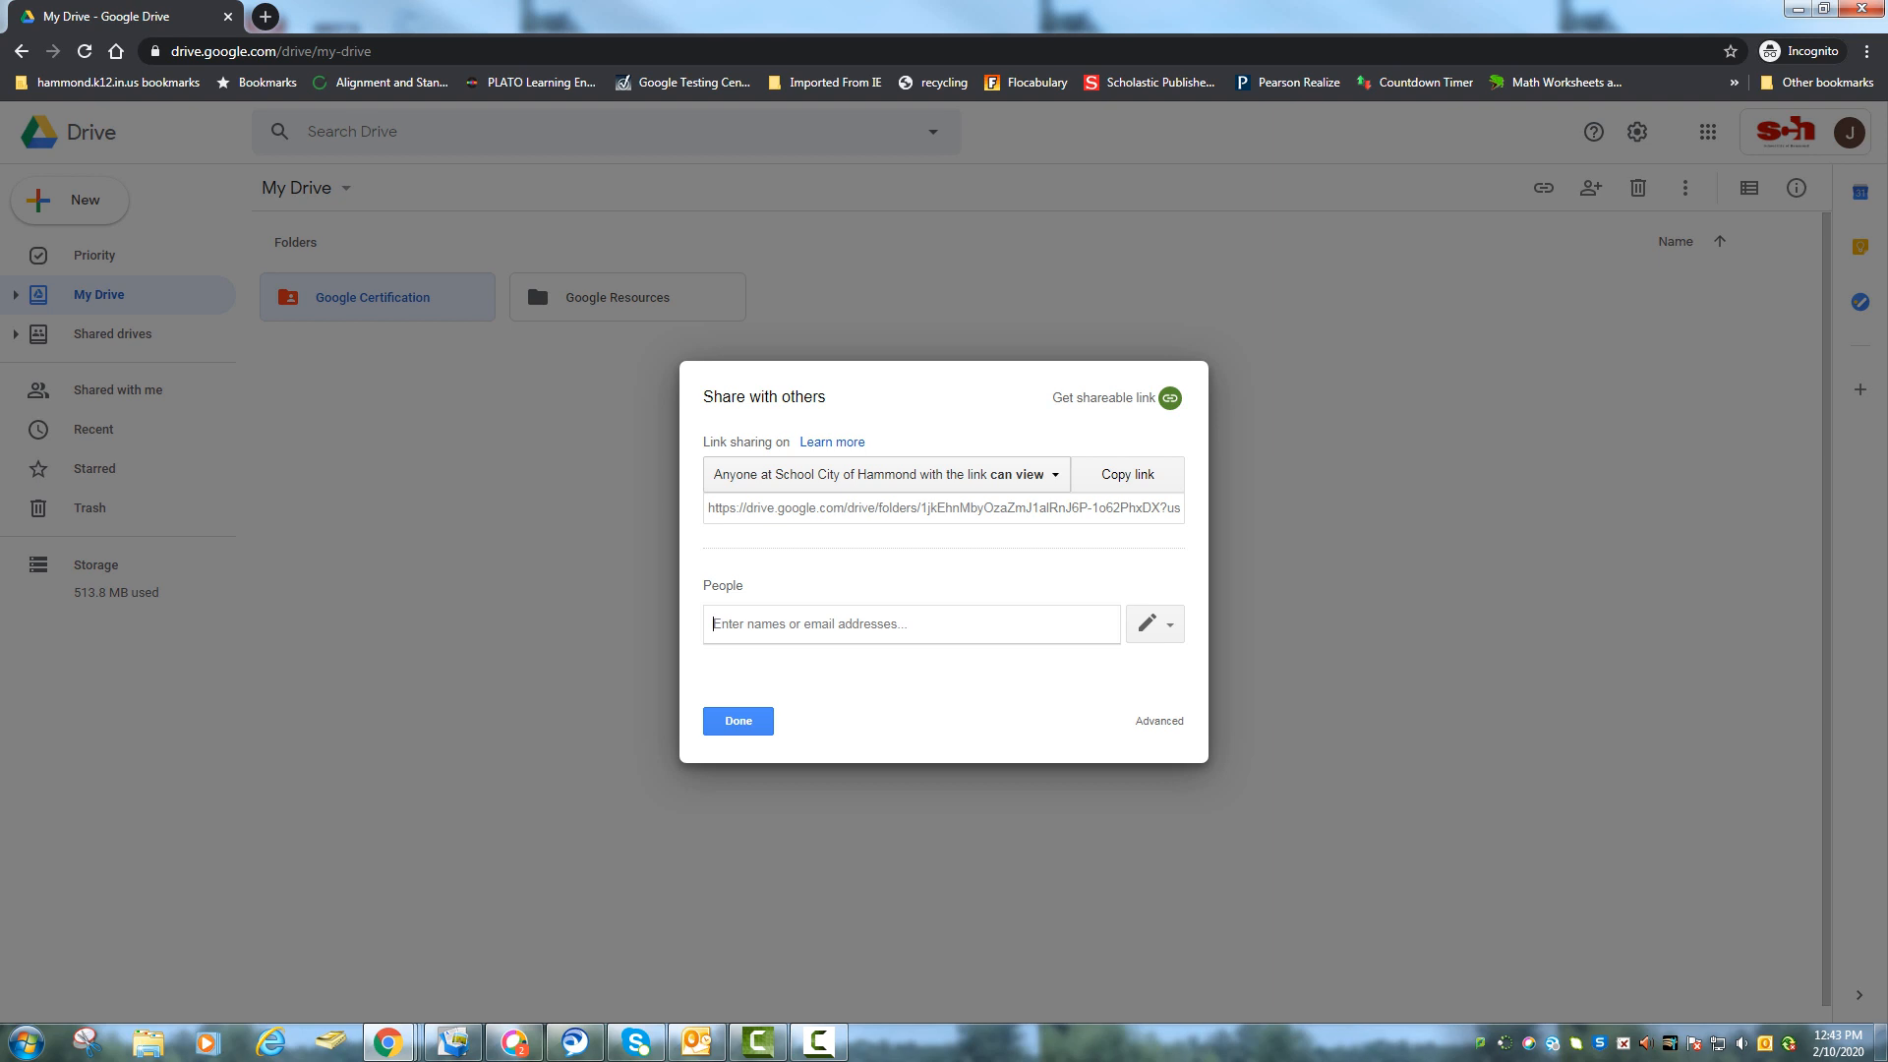
Keep link access as view-only for anyone at School City of Hammond and save.
left_click(887, 475)
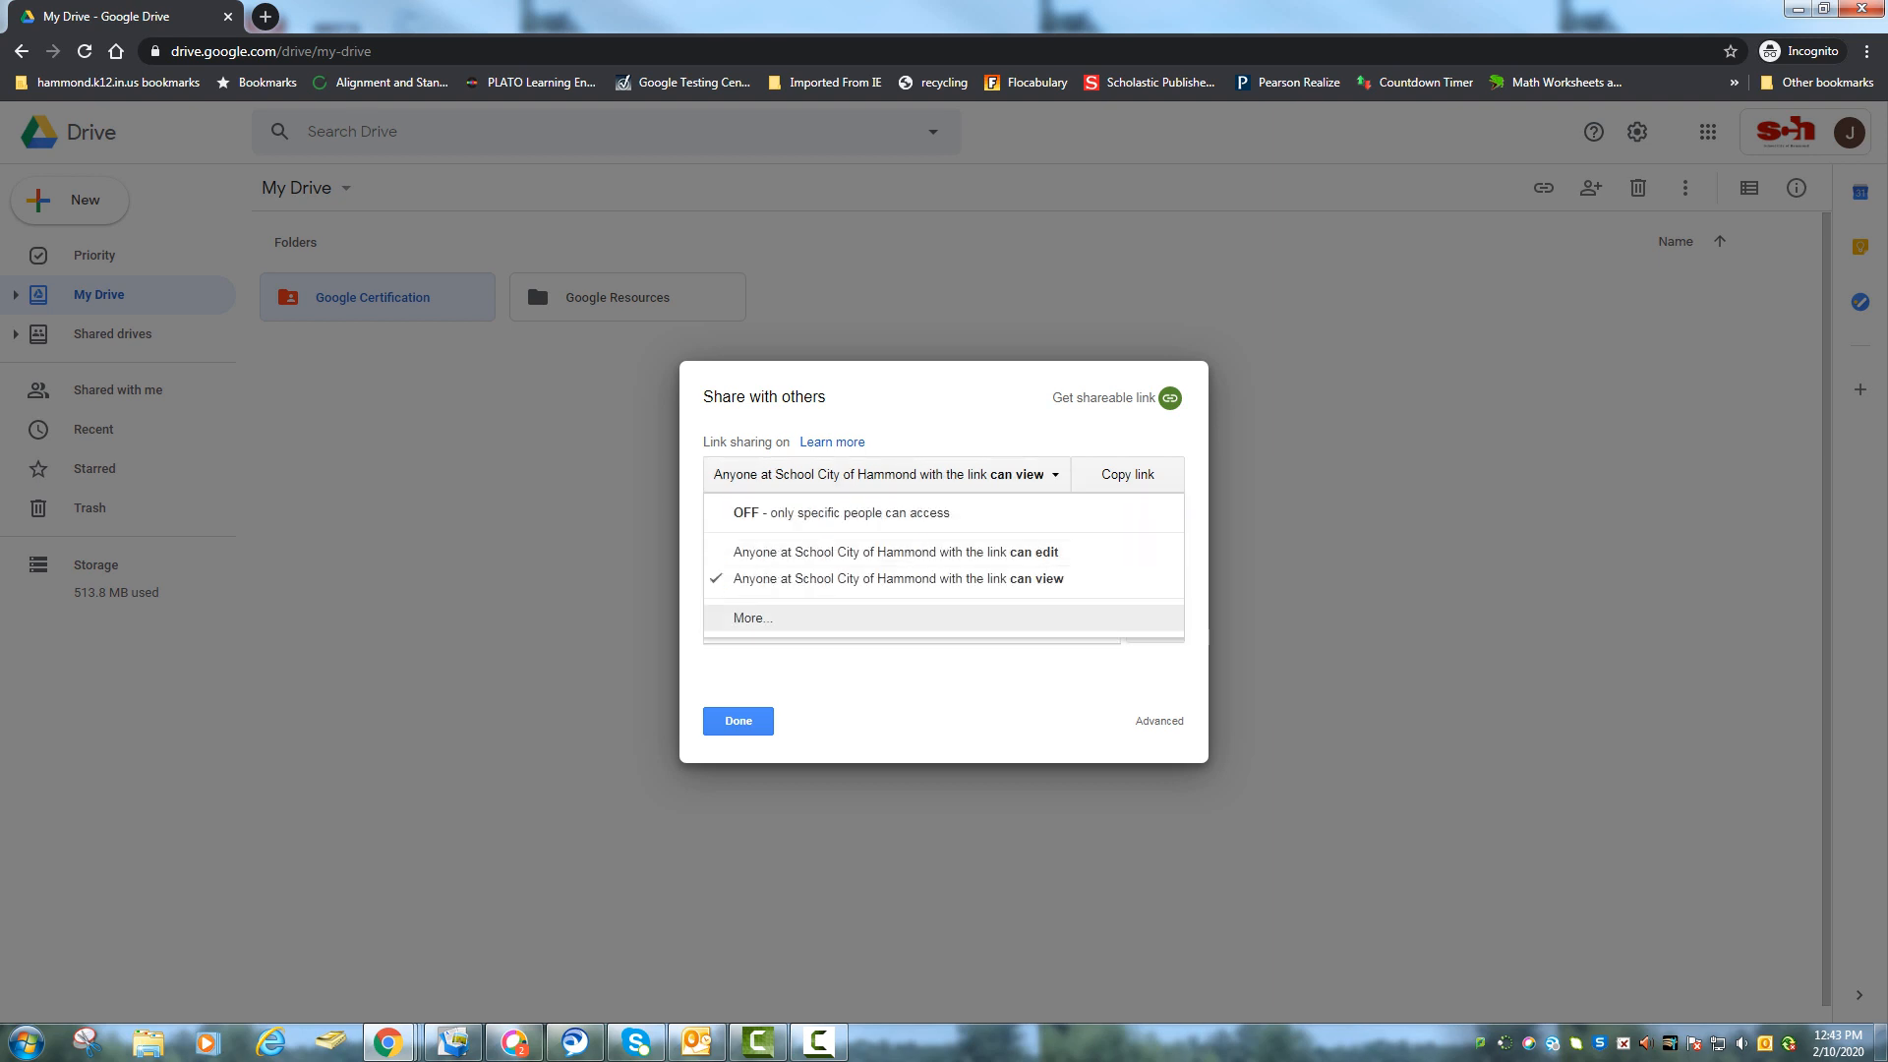
left_click(753, 618)
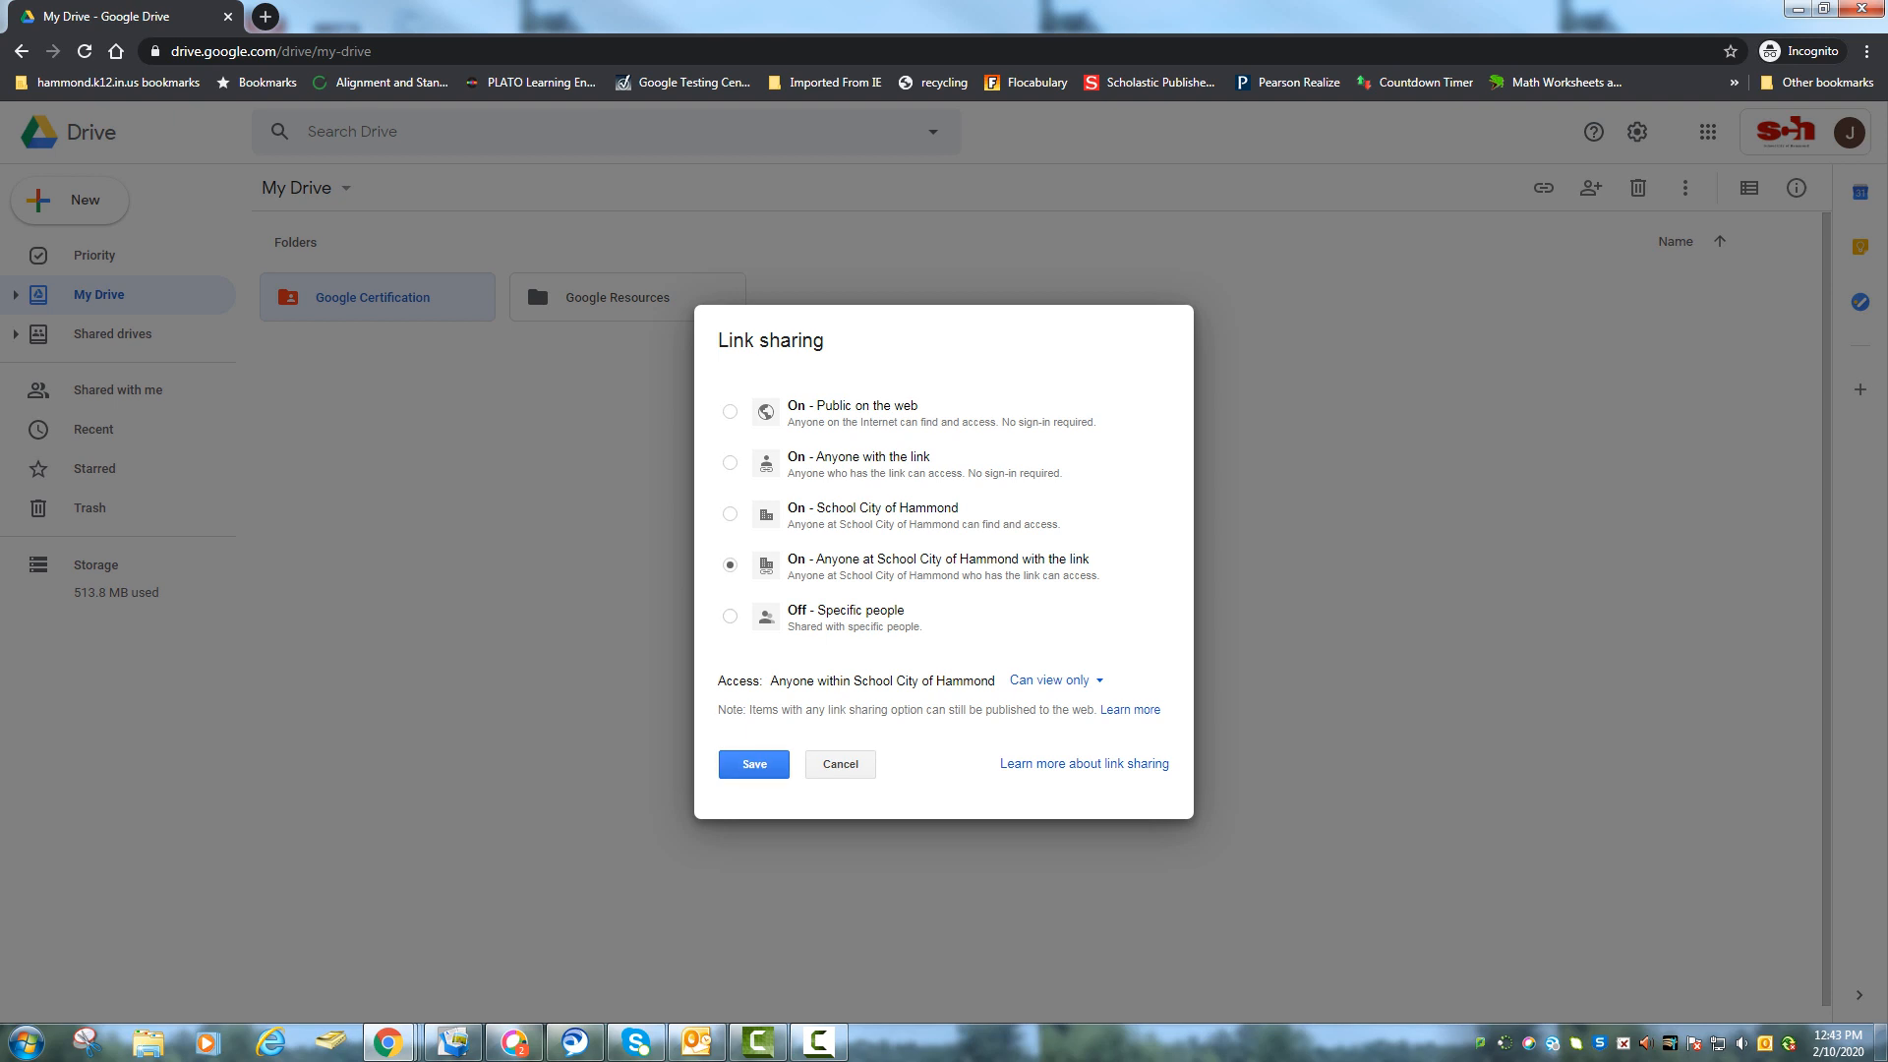
key("Return")
key("Return")
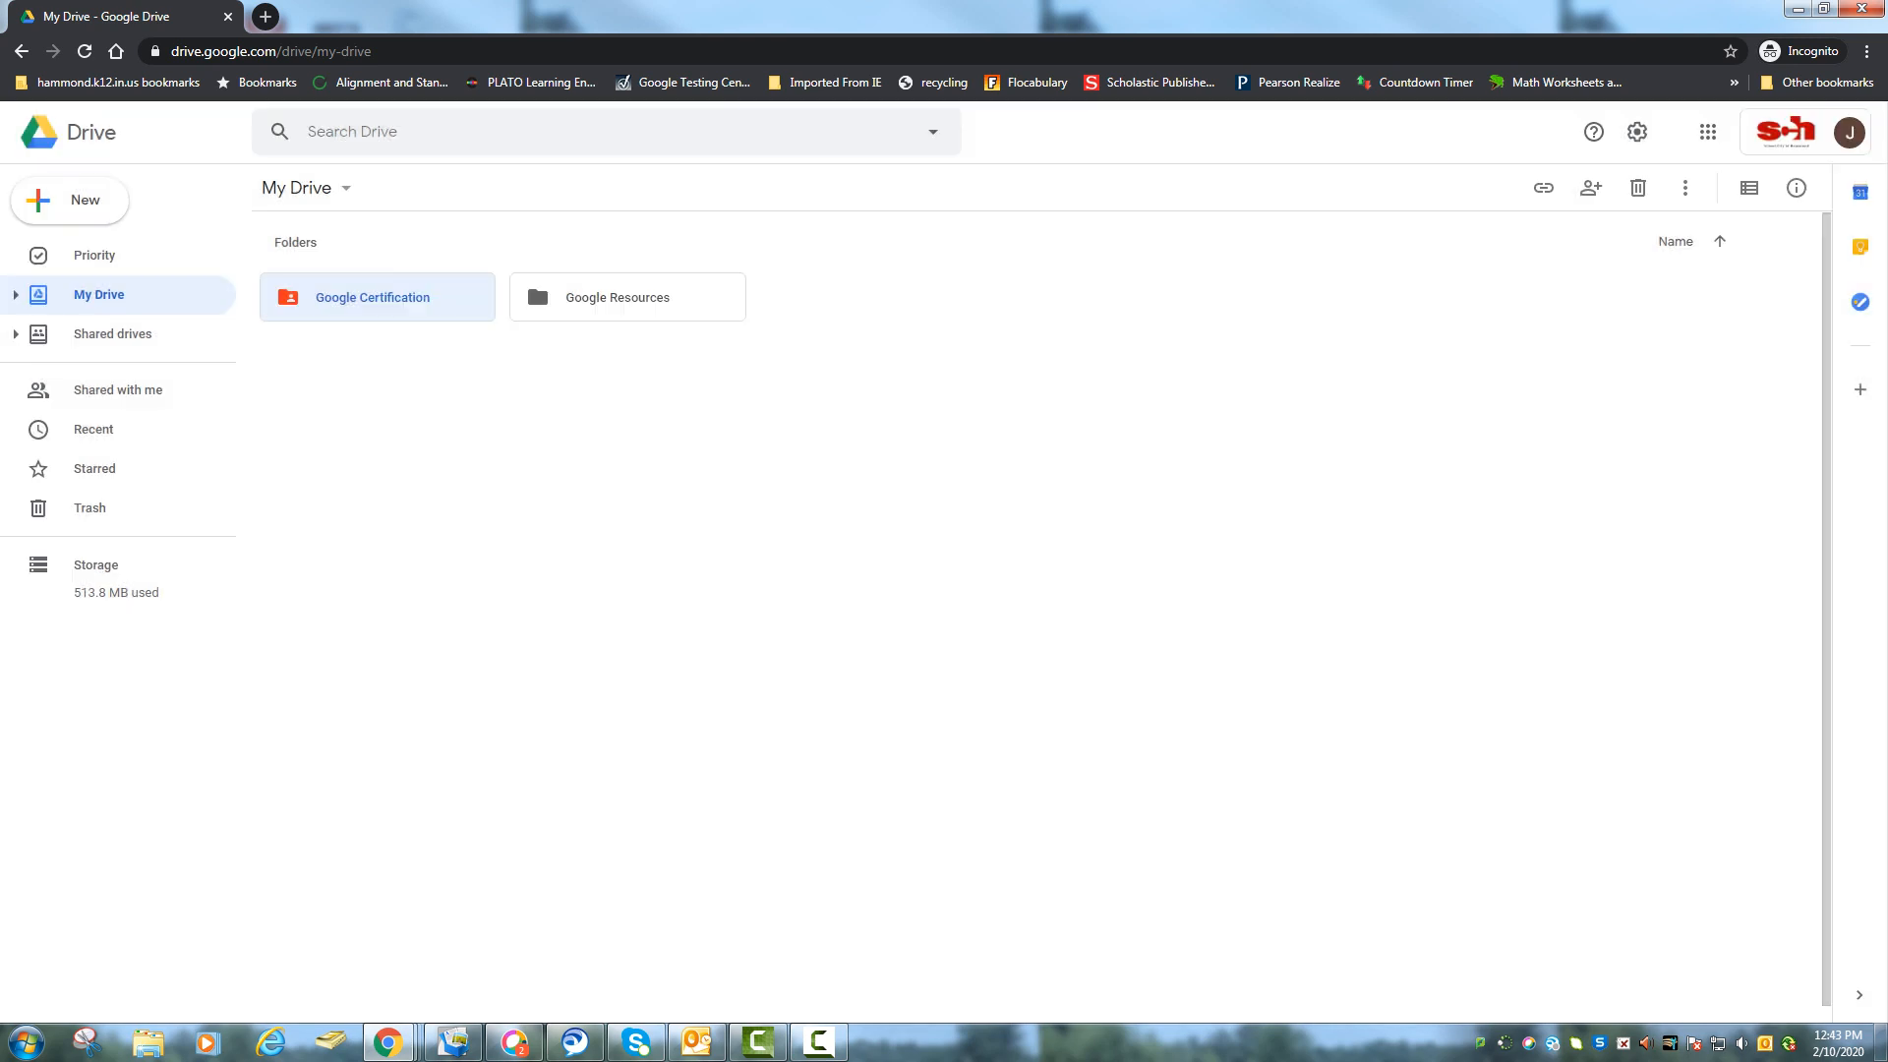
left_click(70, 200)
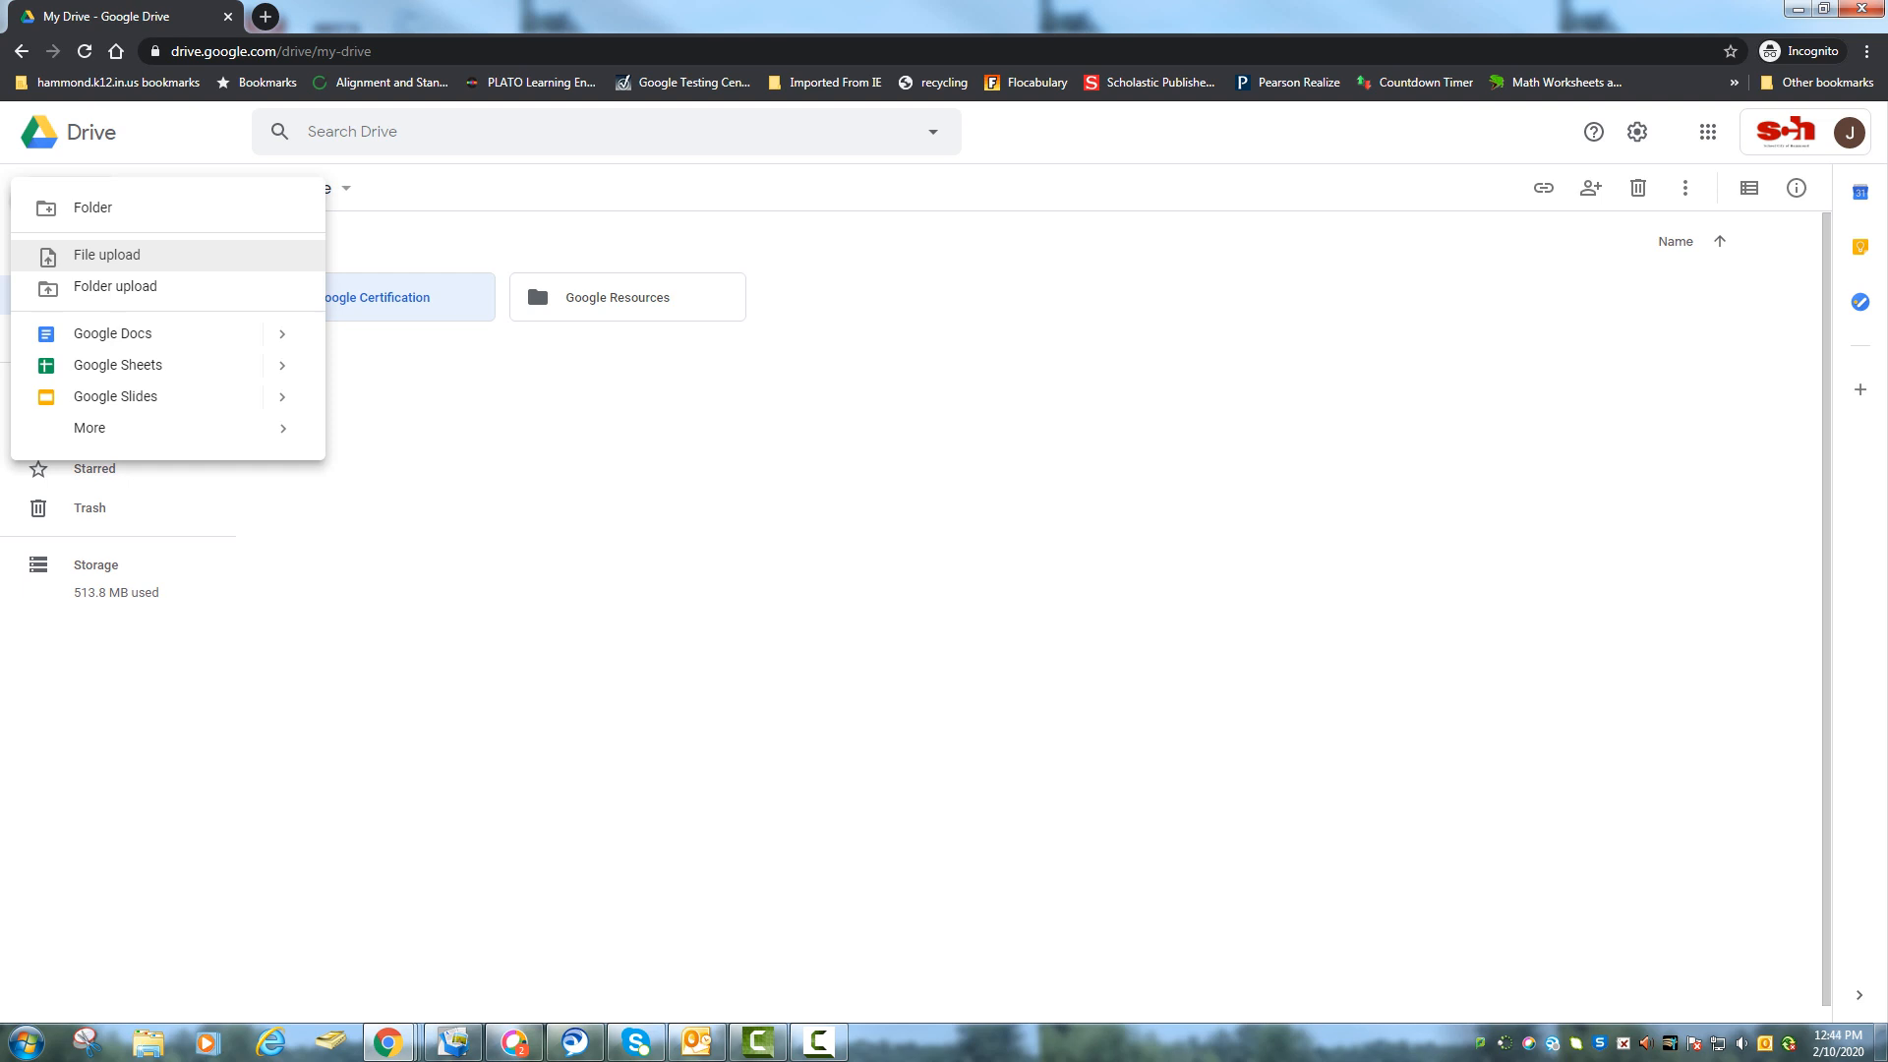
Upload 'A Outsiders Reader Response.docx' from My Documents into My Drive.
left_click(107, 255)
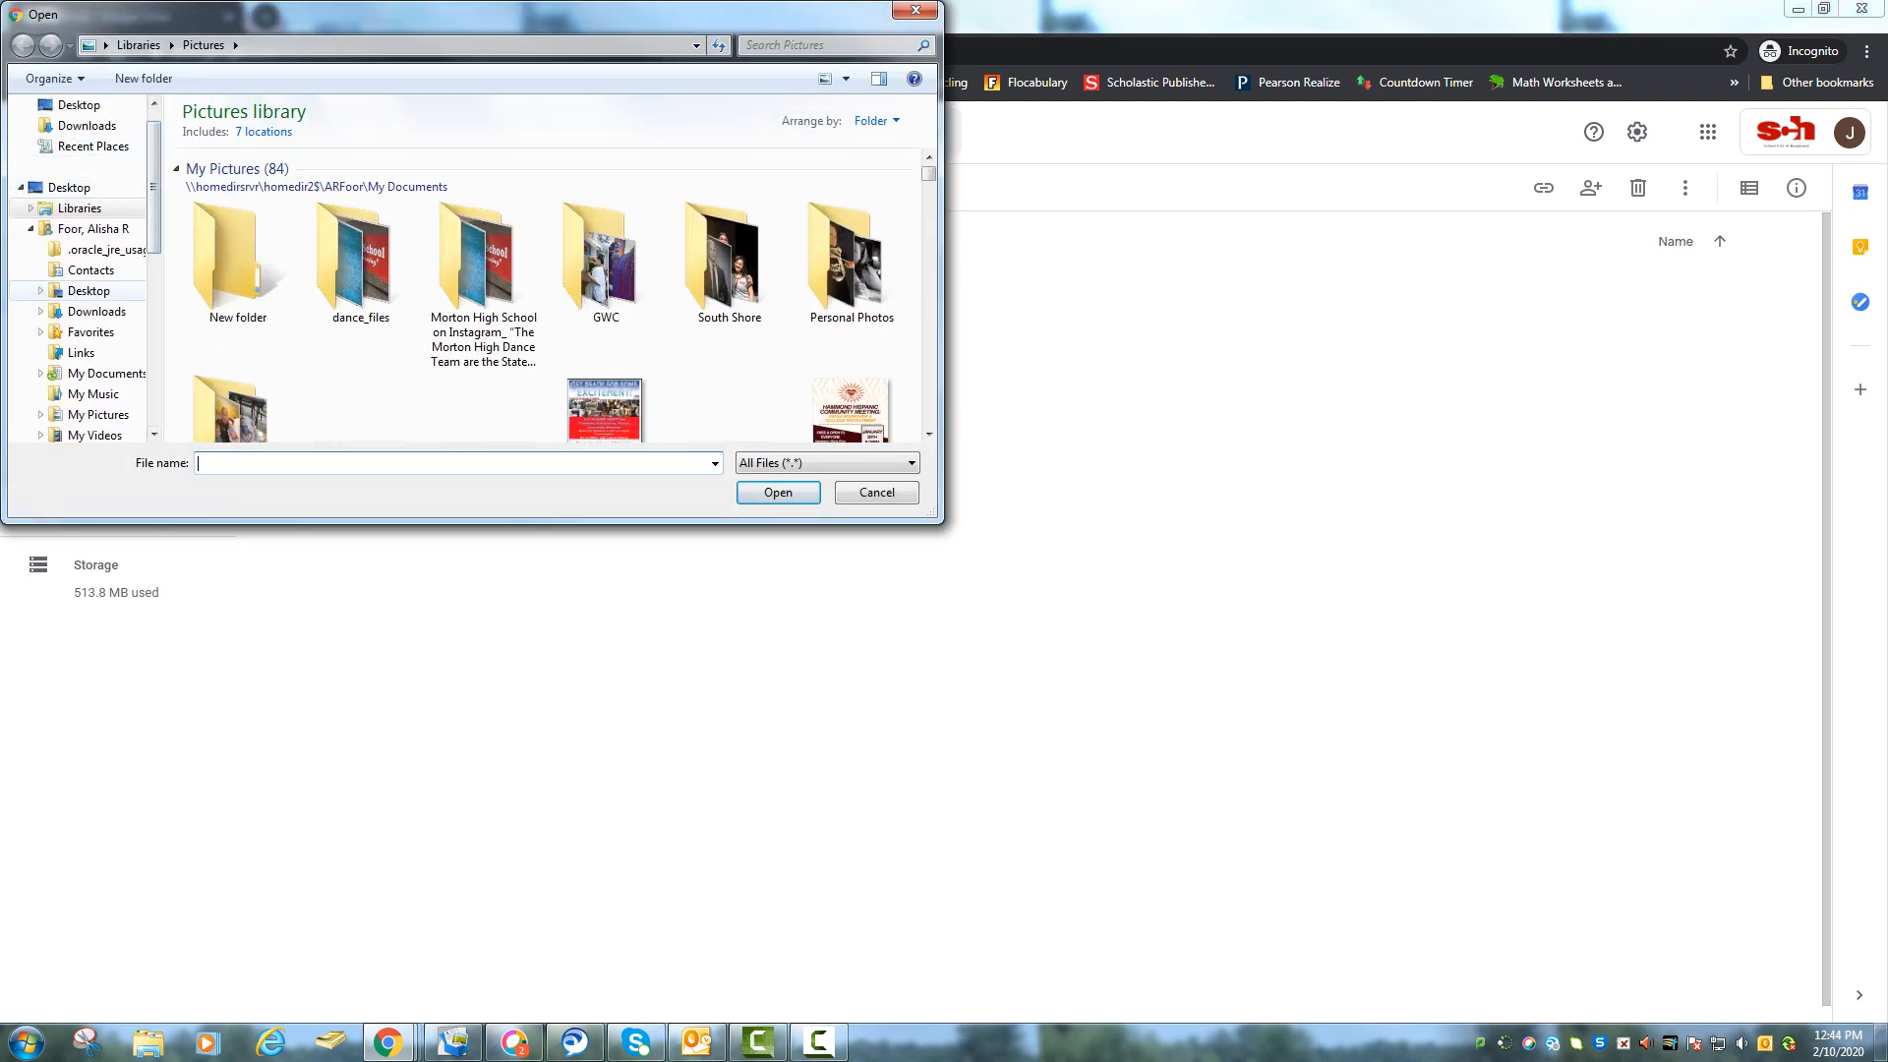
left_click(106, 373)
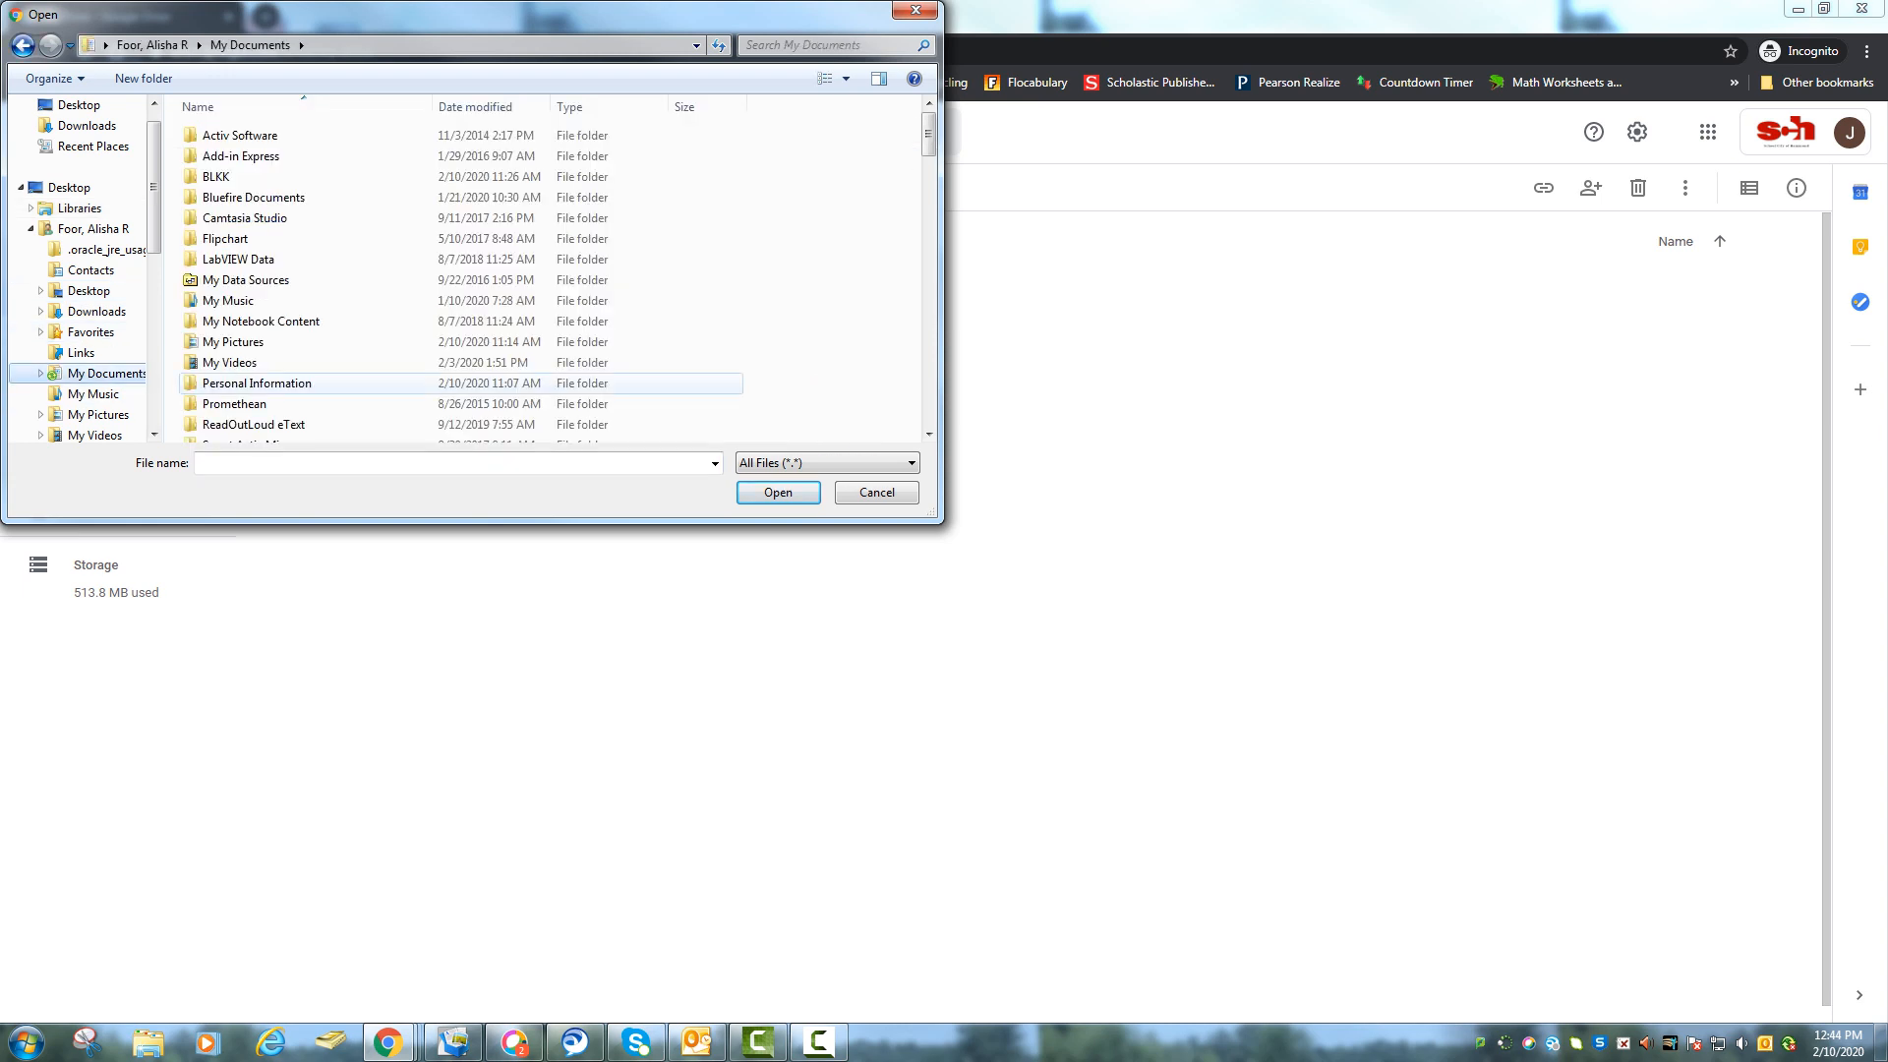
left_click_drag(928, 433, 928, 434)
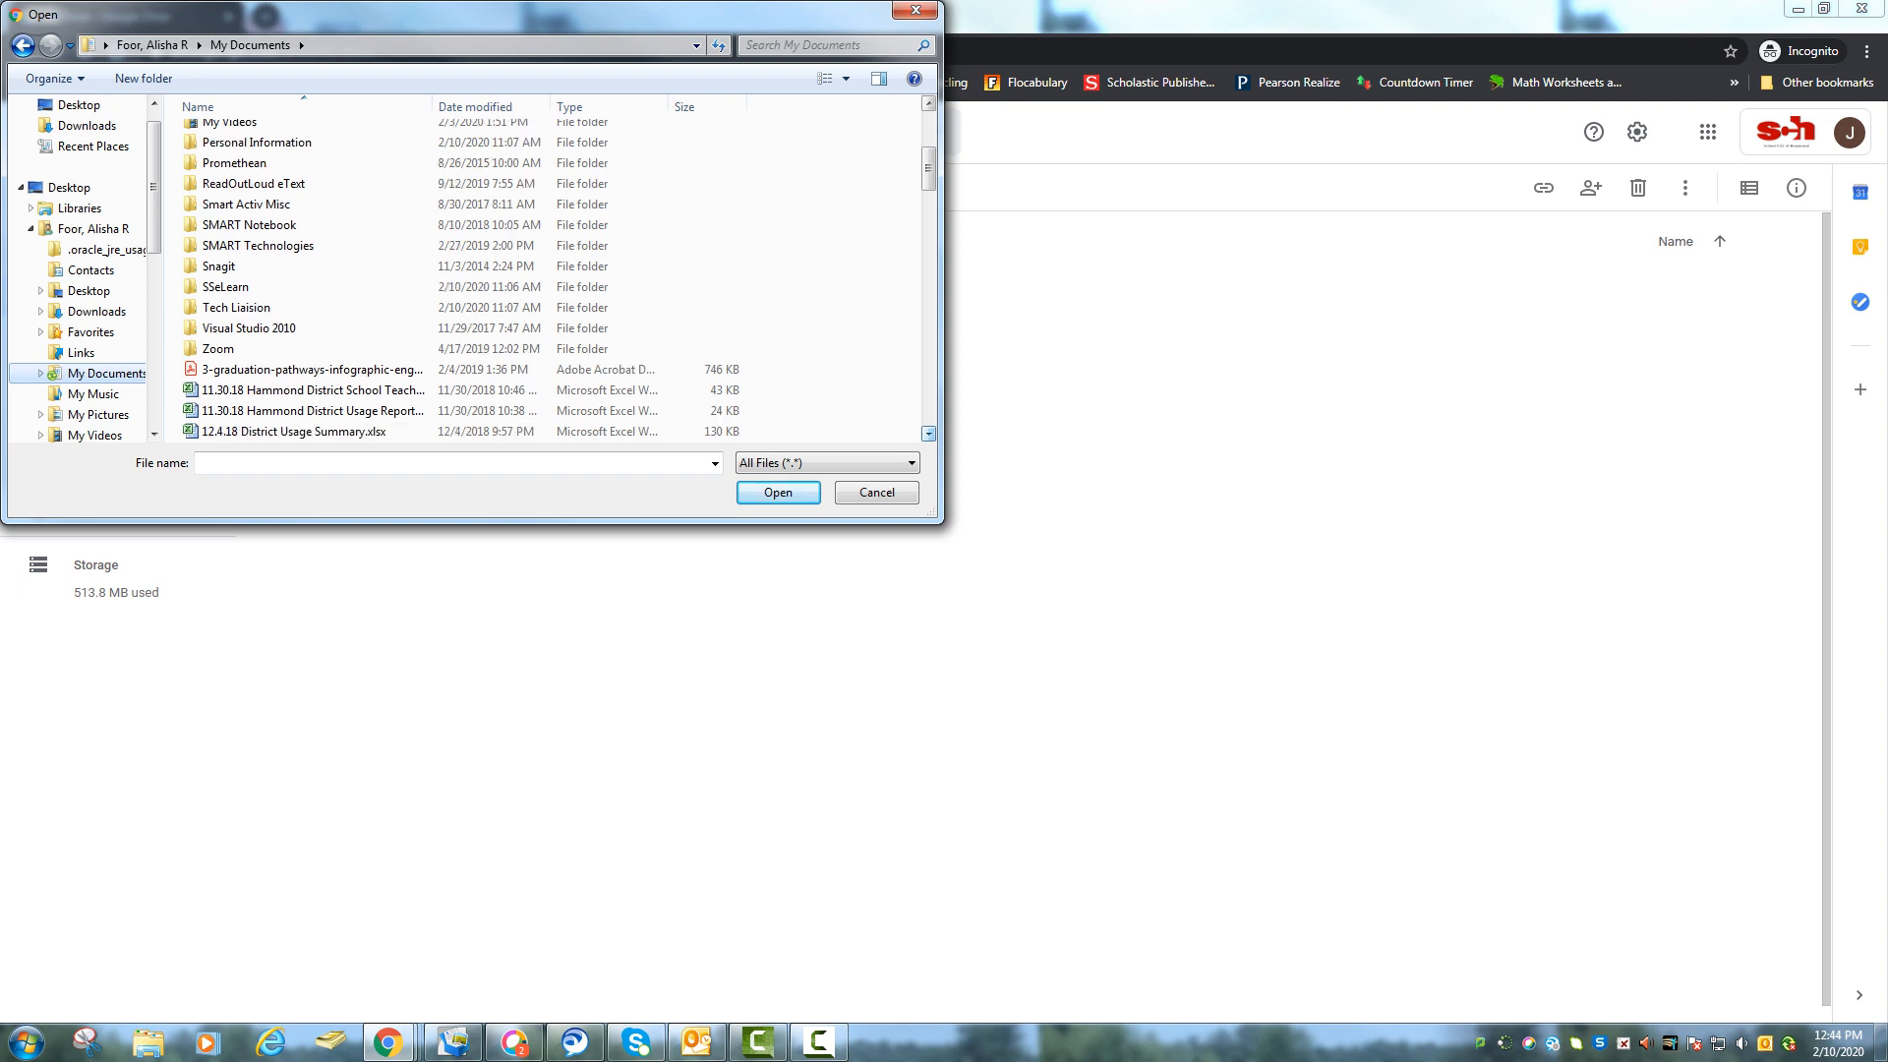
left_click(827, 45)
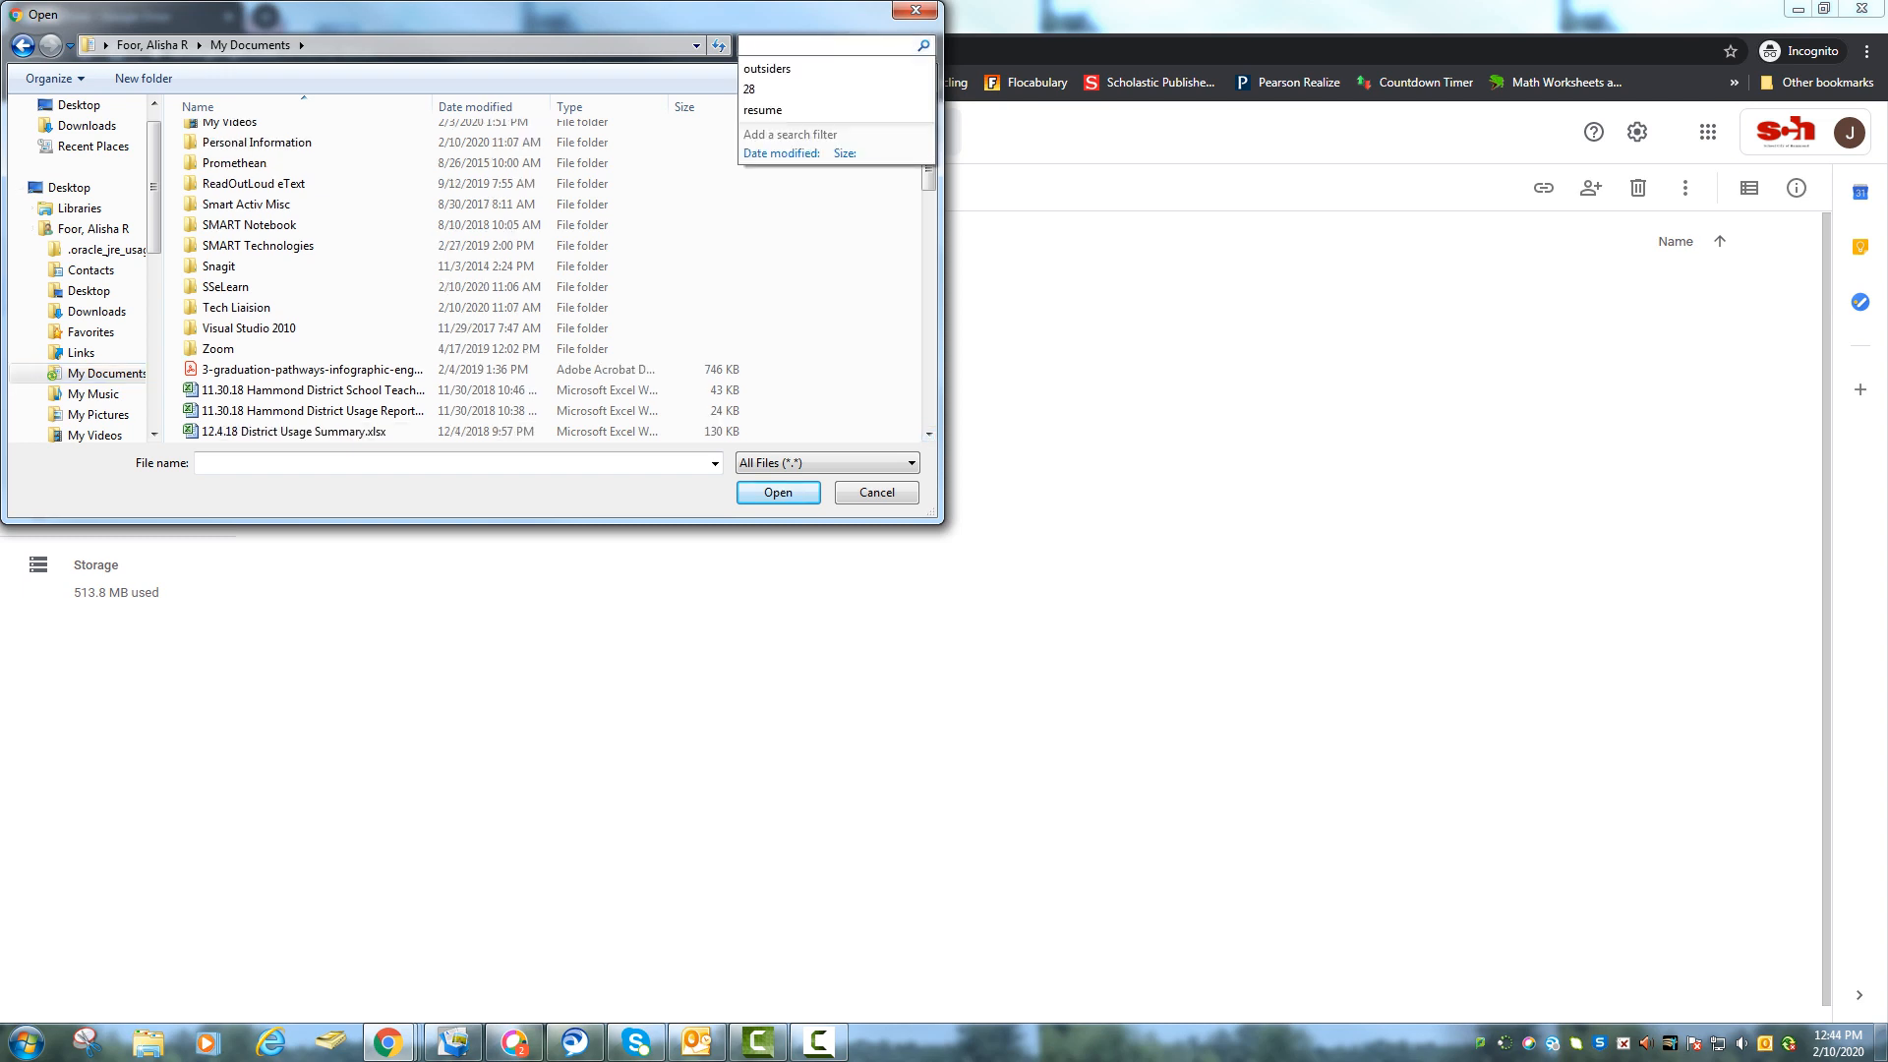
type("outsider")
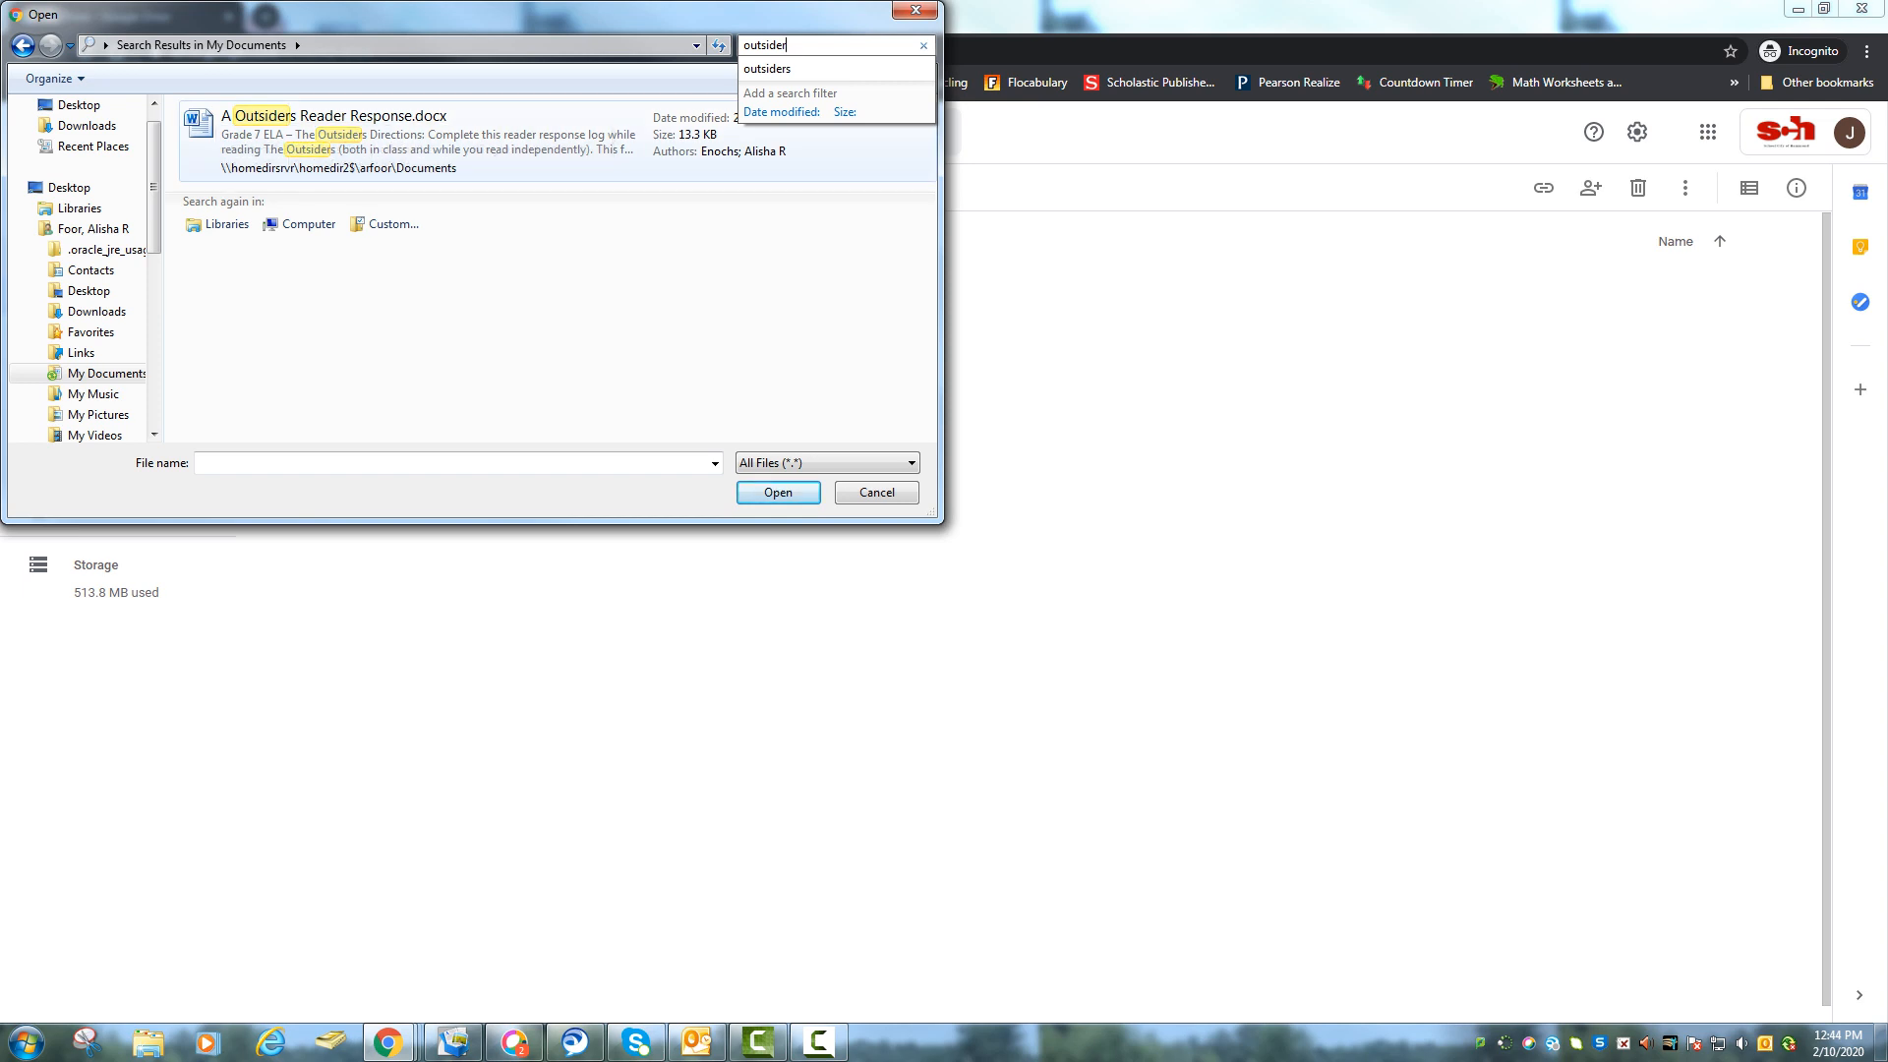
left_click(393, 134)
double_click(393, 134)
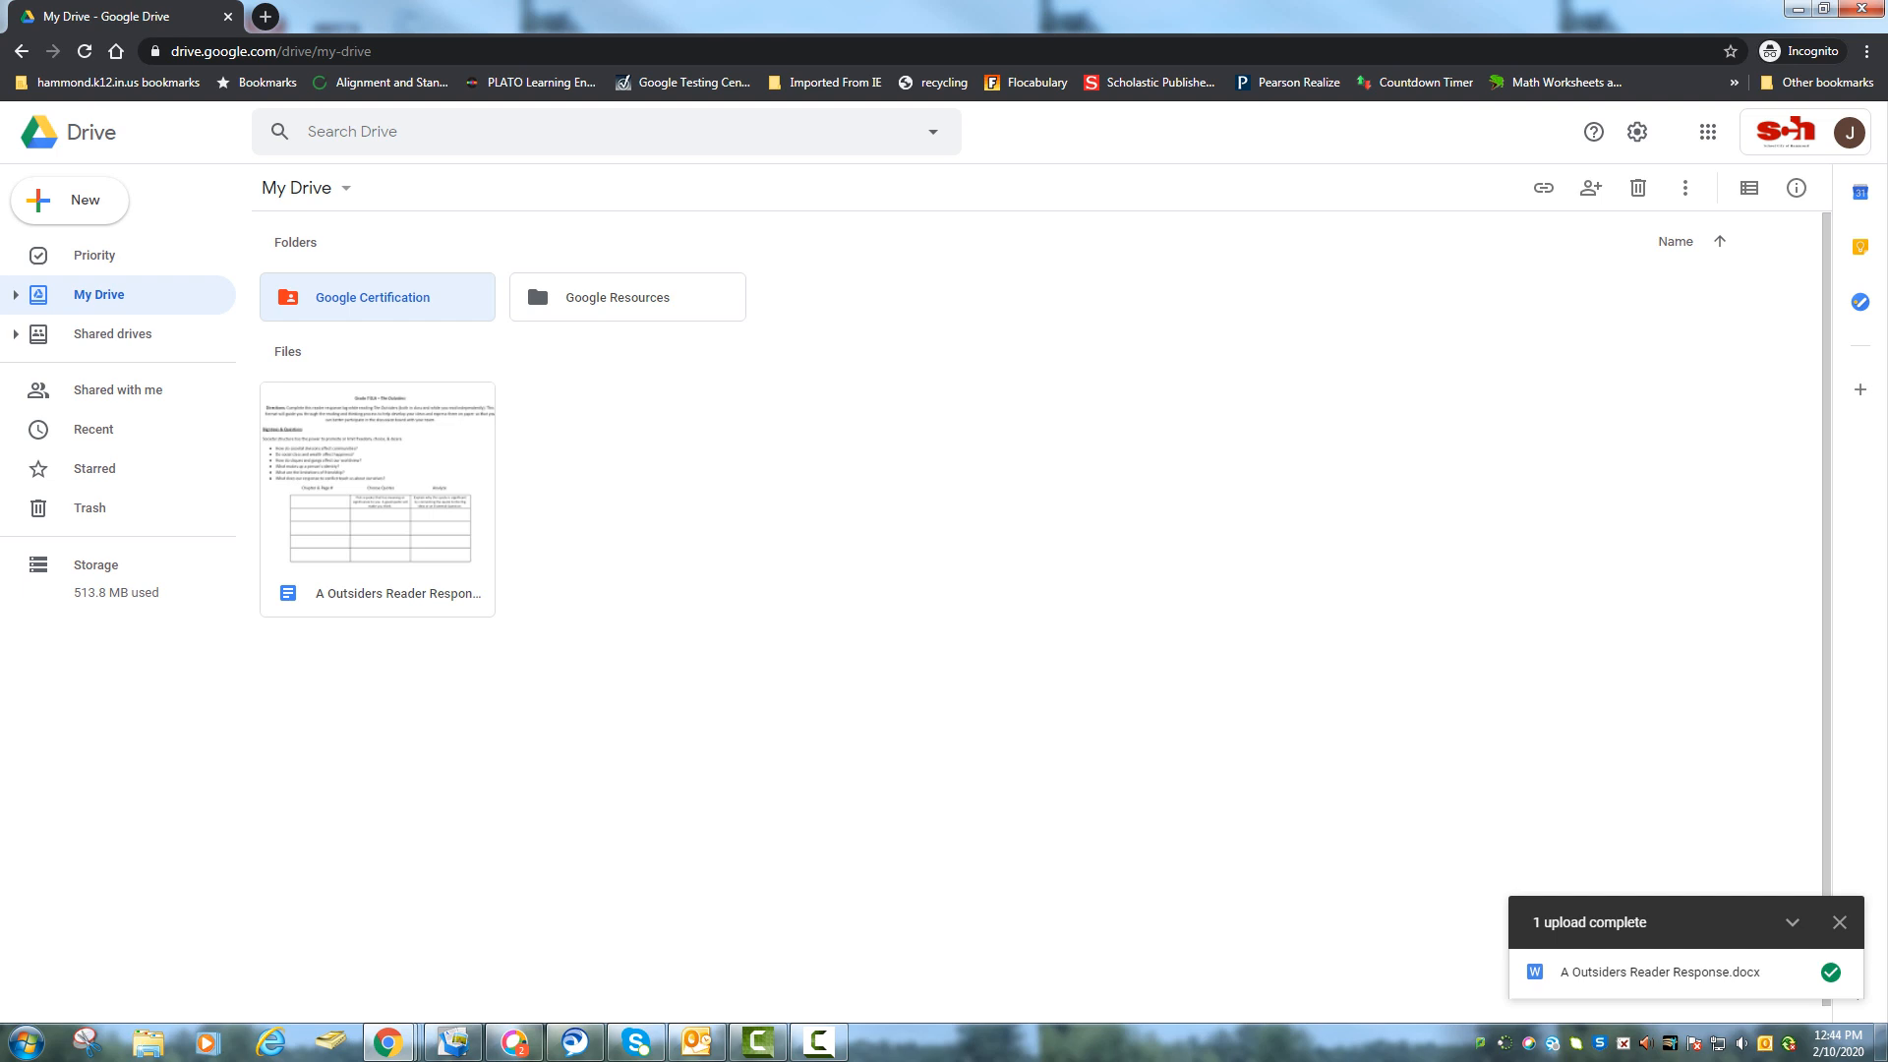
Open A Outsiders Reader Response in Google Docs and review its sharing options unchanged.
double_click(378, 500)
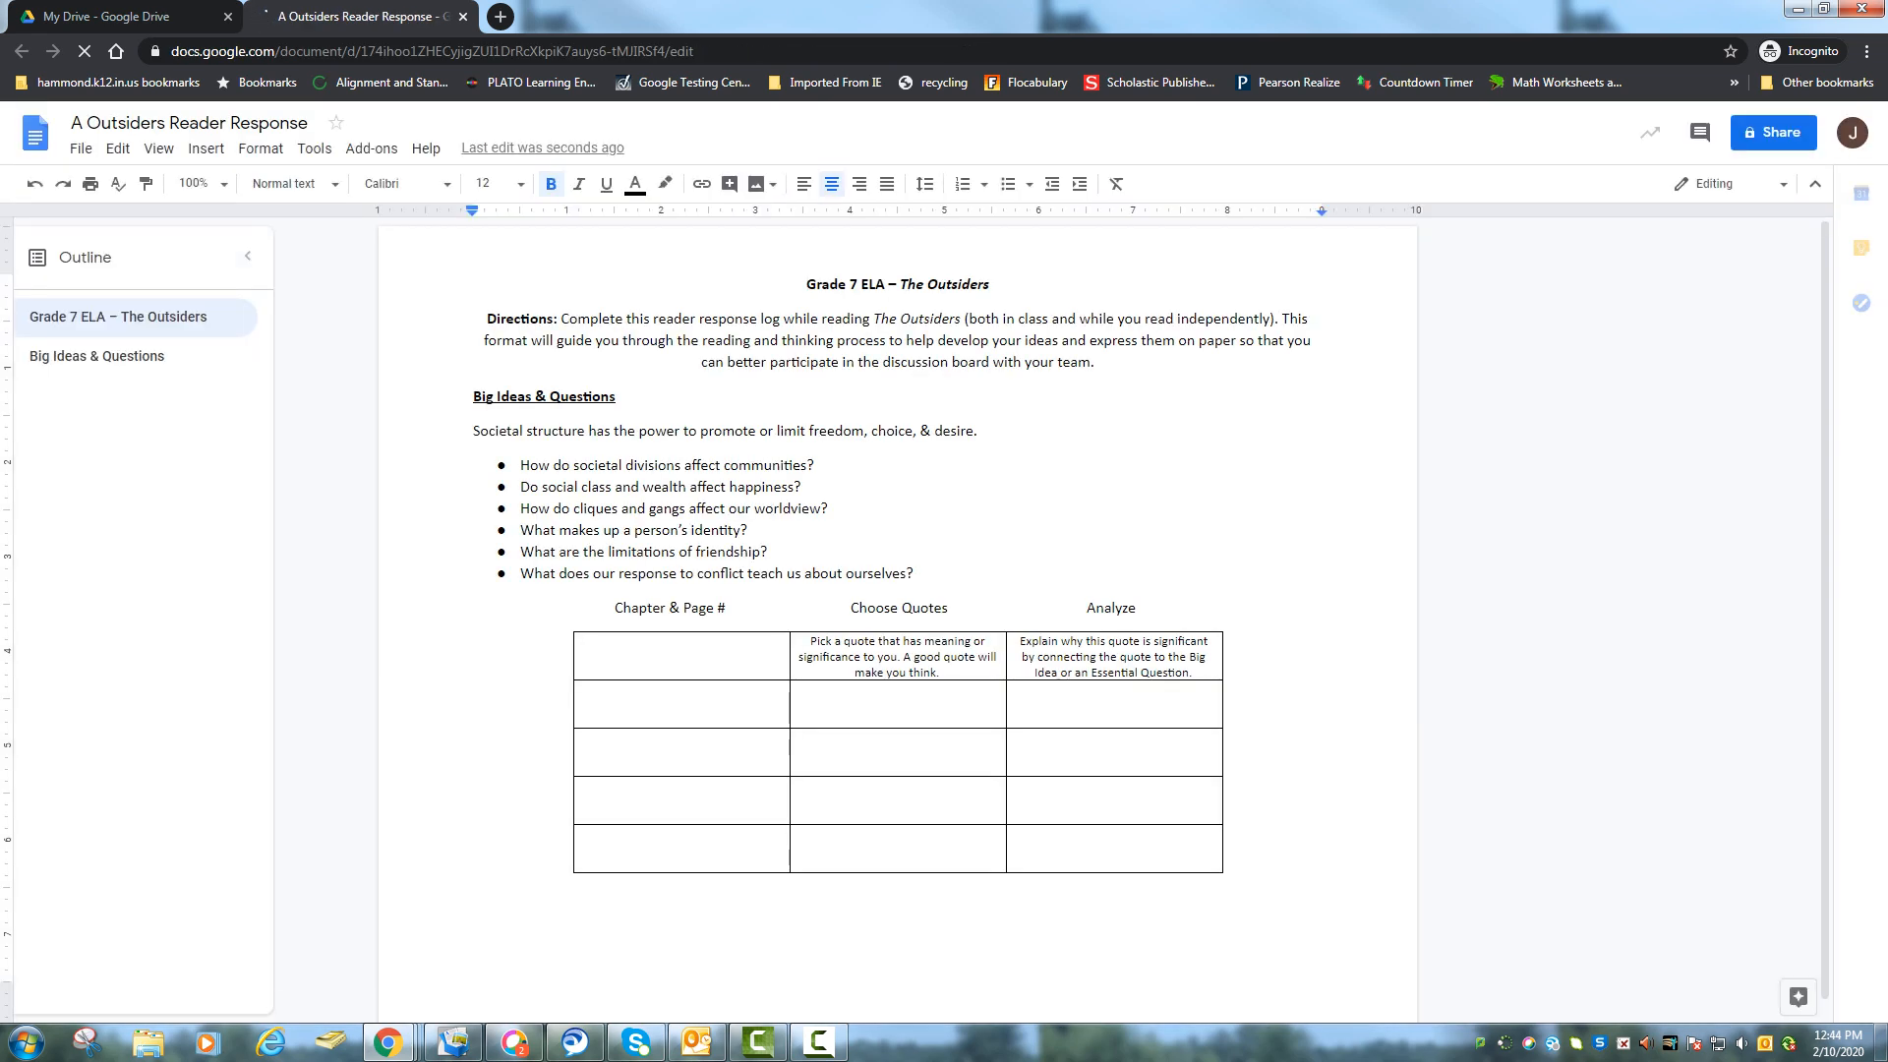
scroll(897, 620, "down", 1)
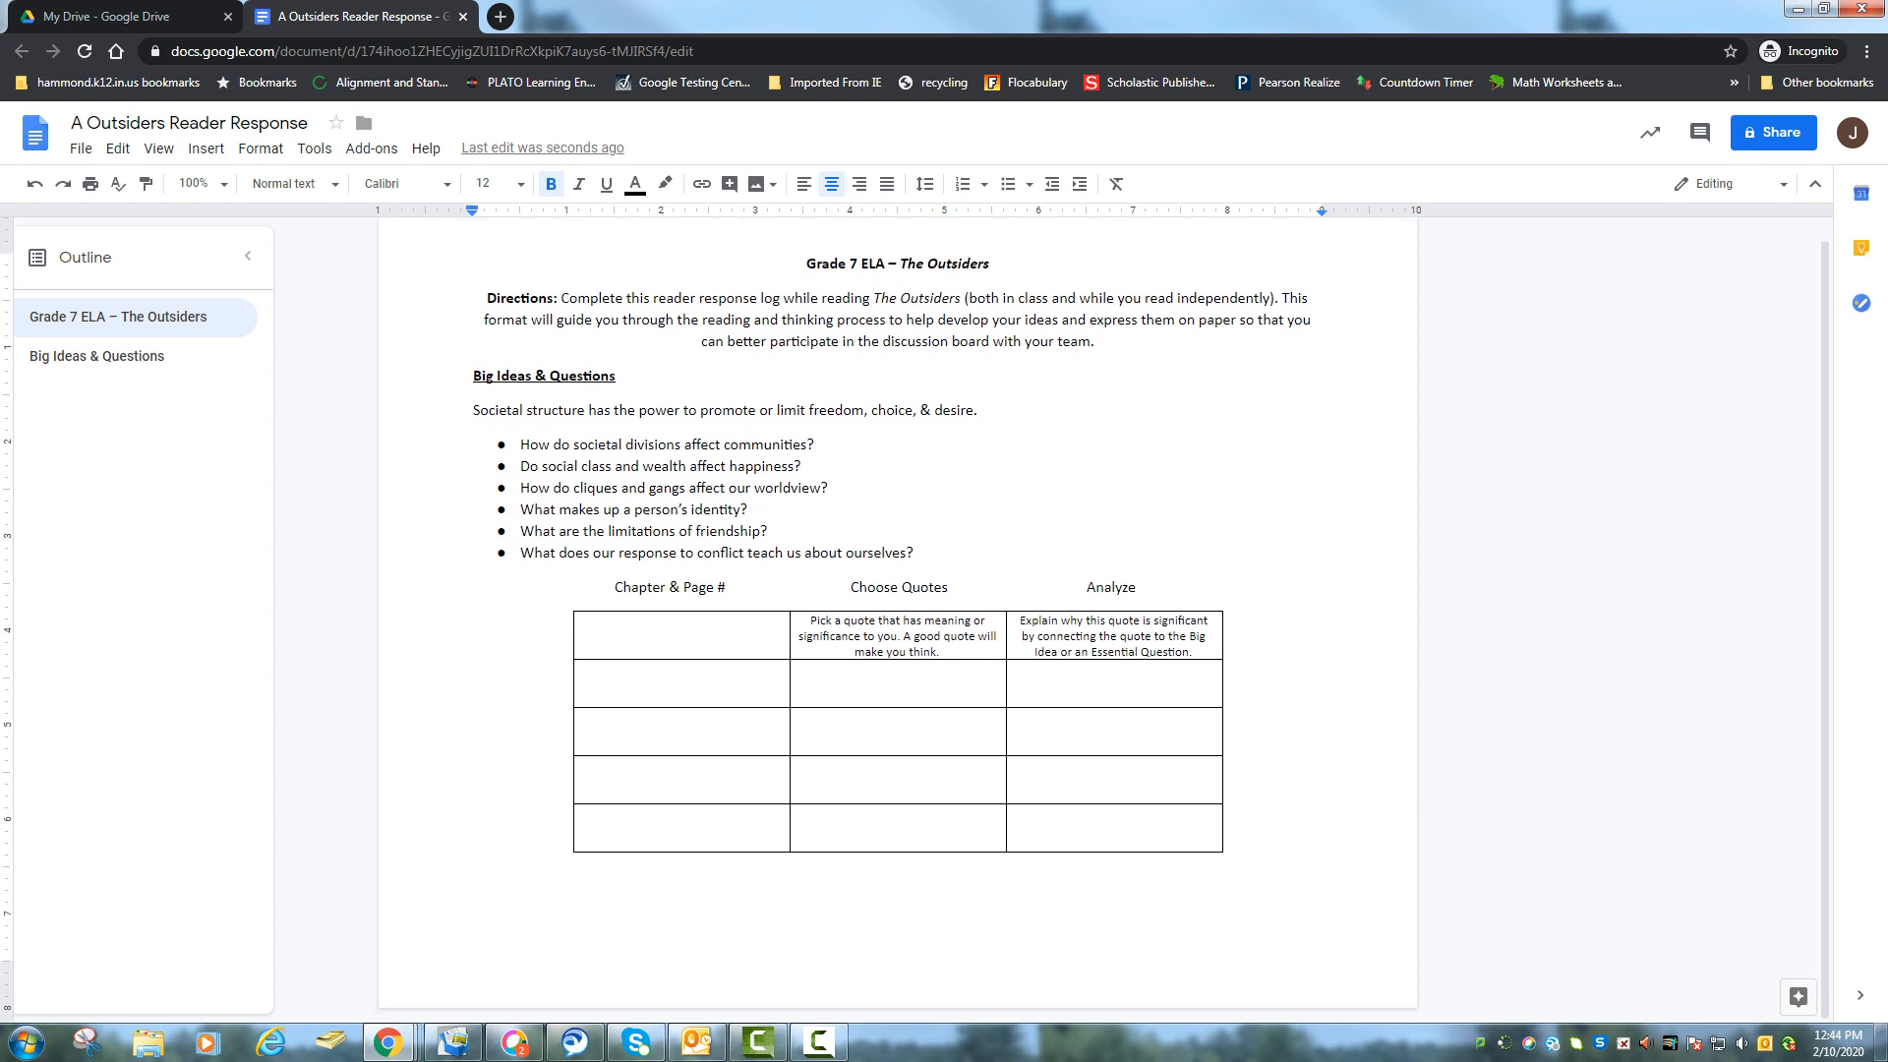
scroll(896, 619, "up", 1)
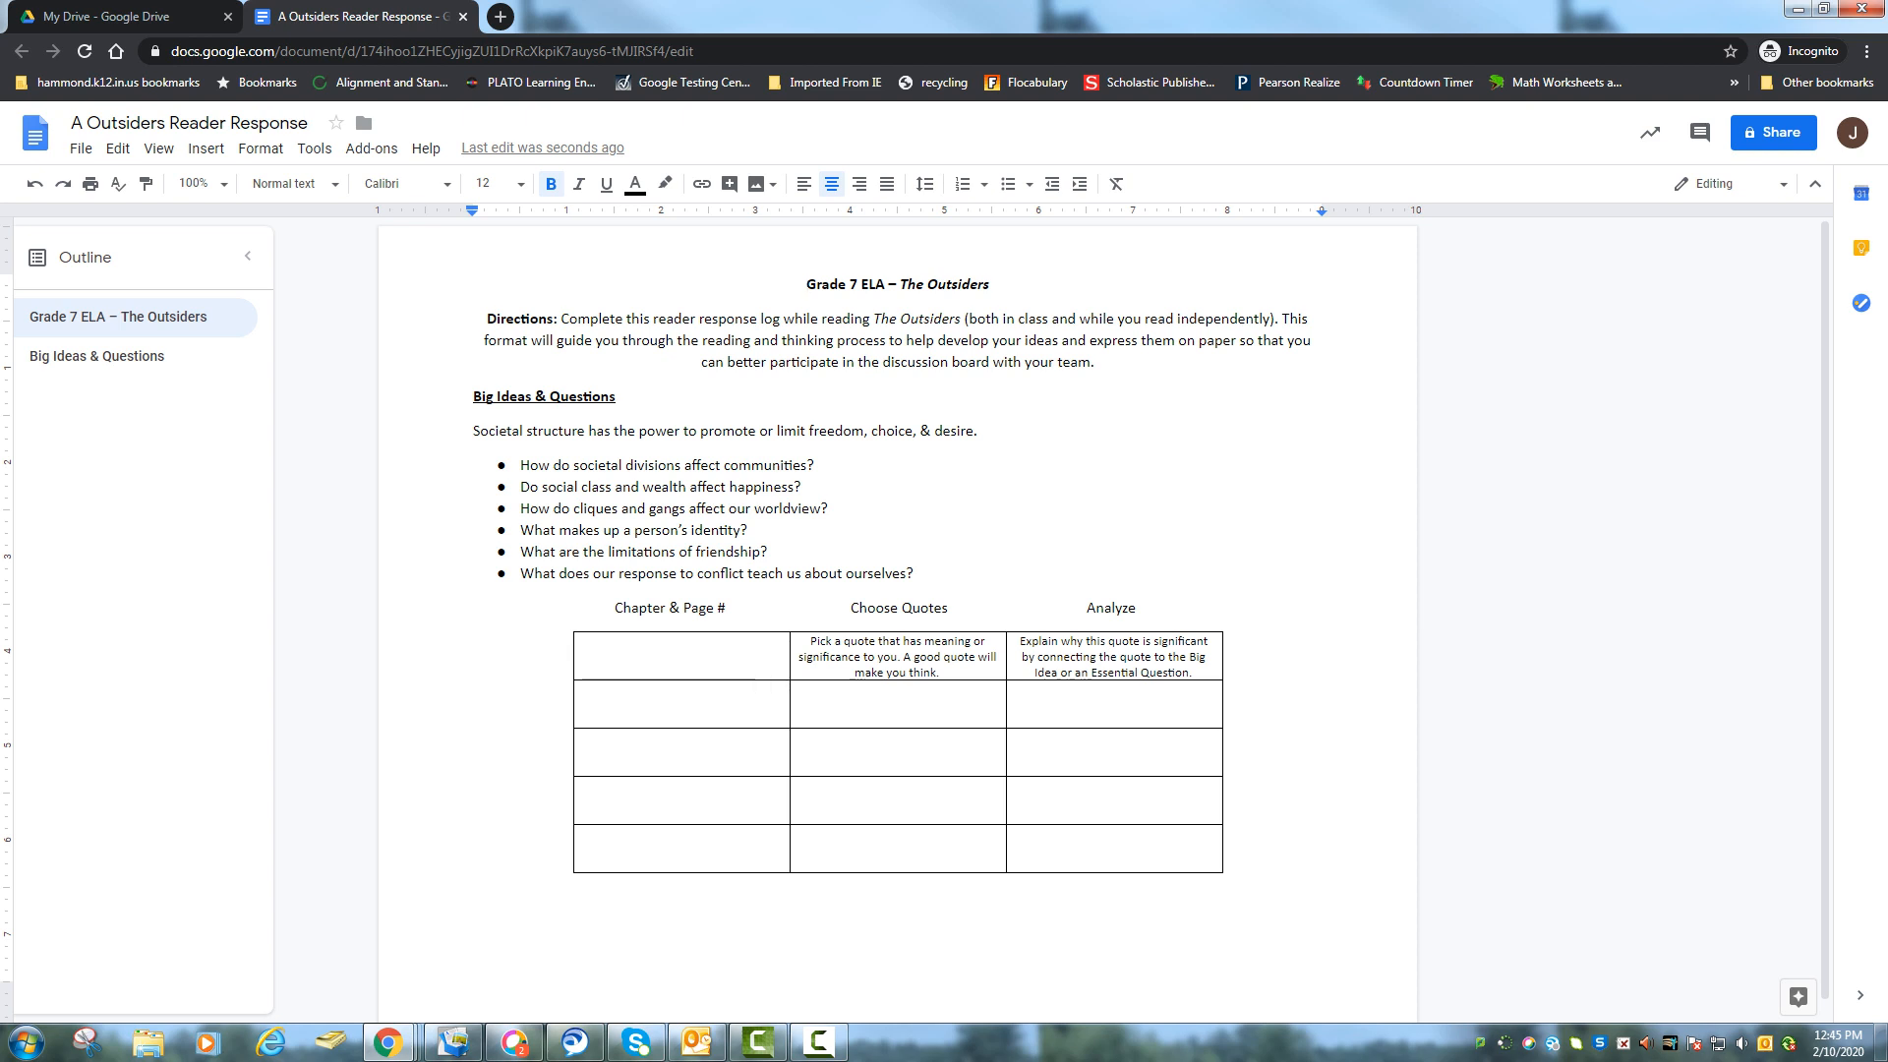
left_click(1774, 133)
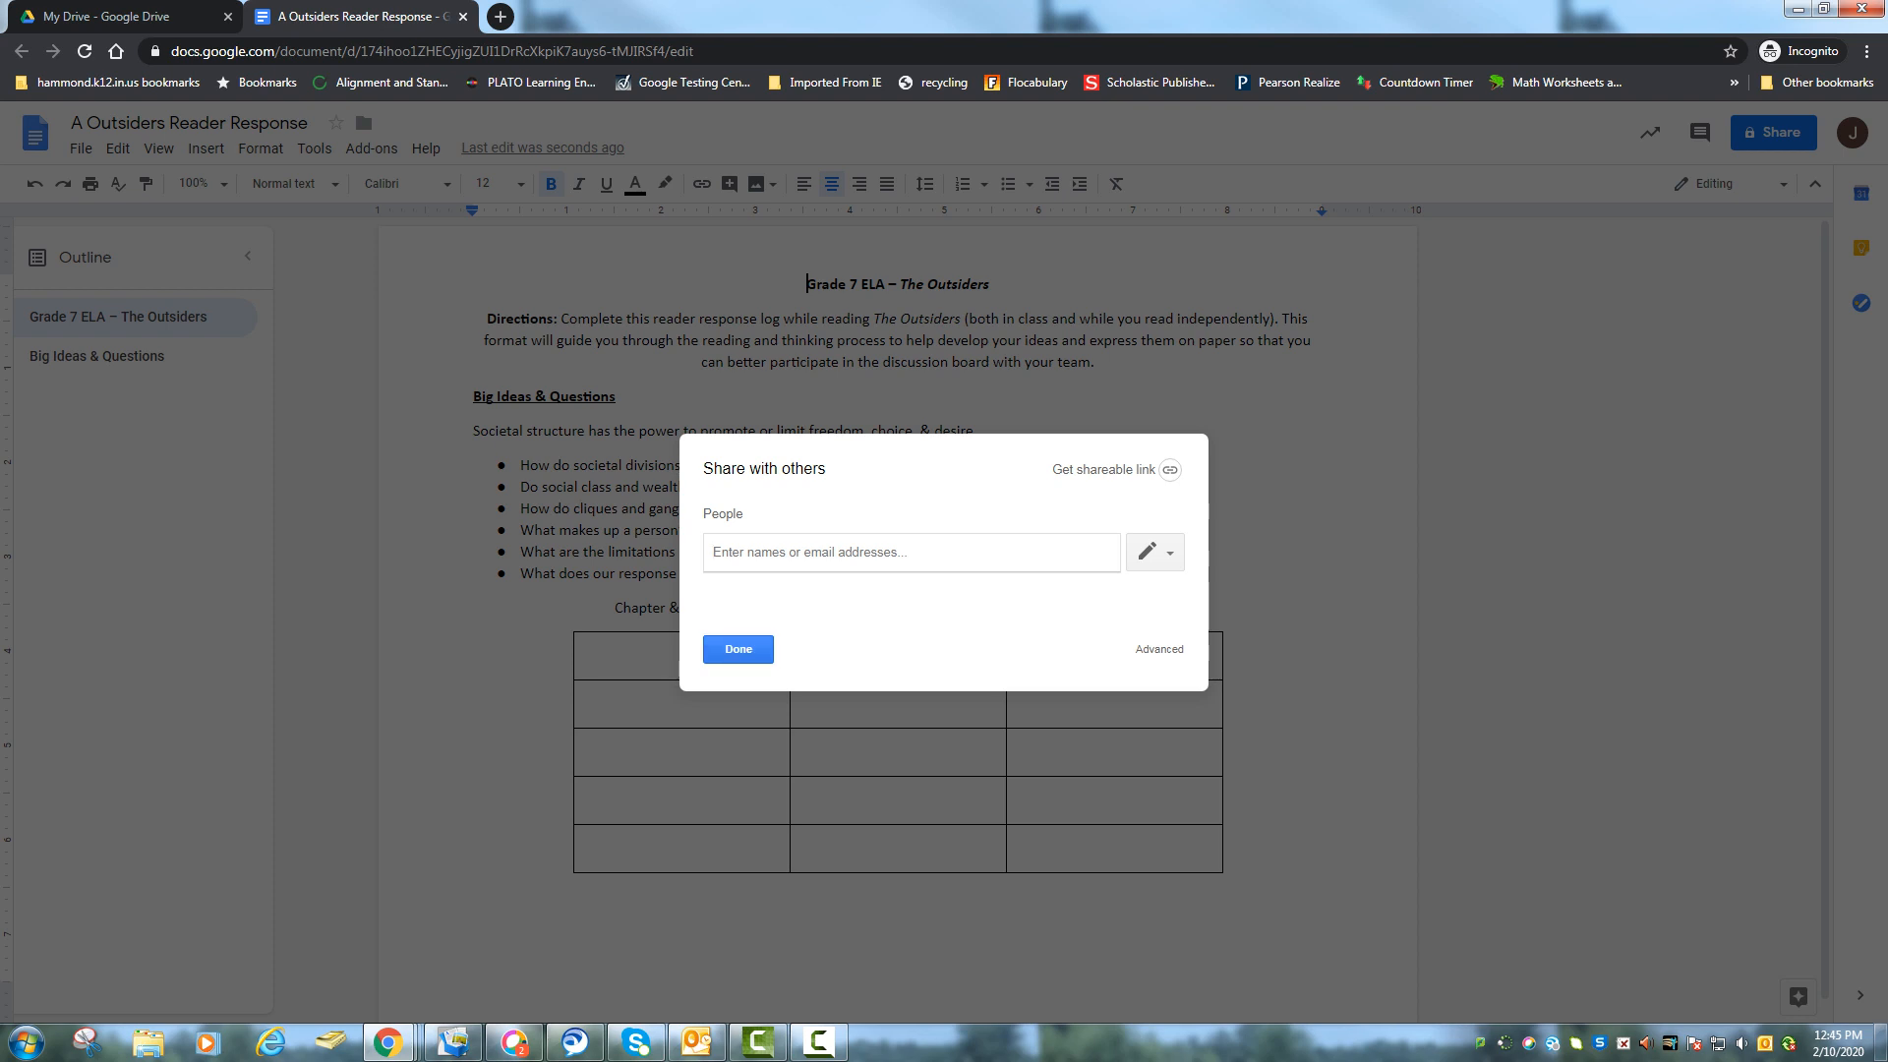
left_click(738, 649)
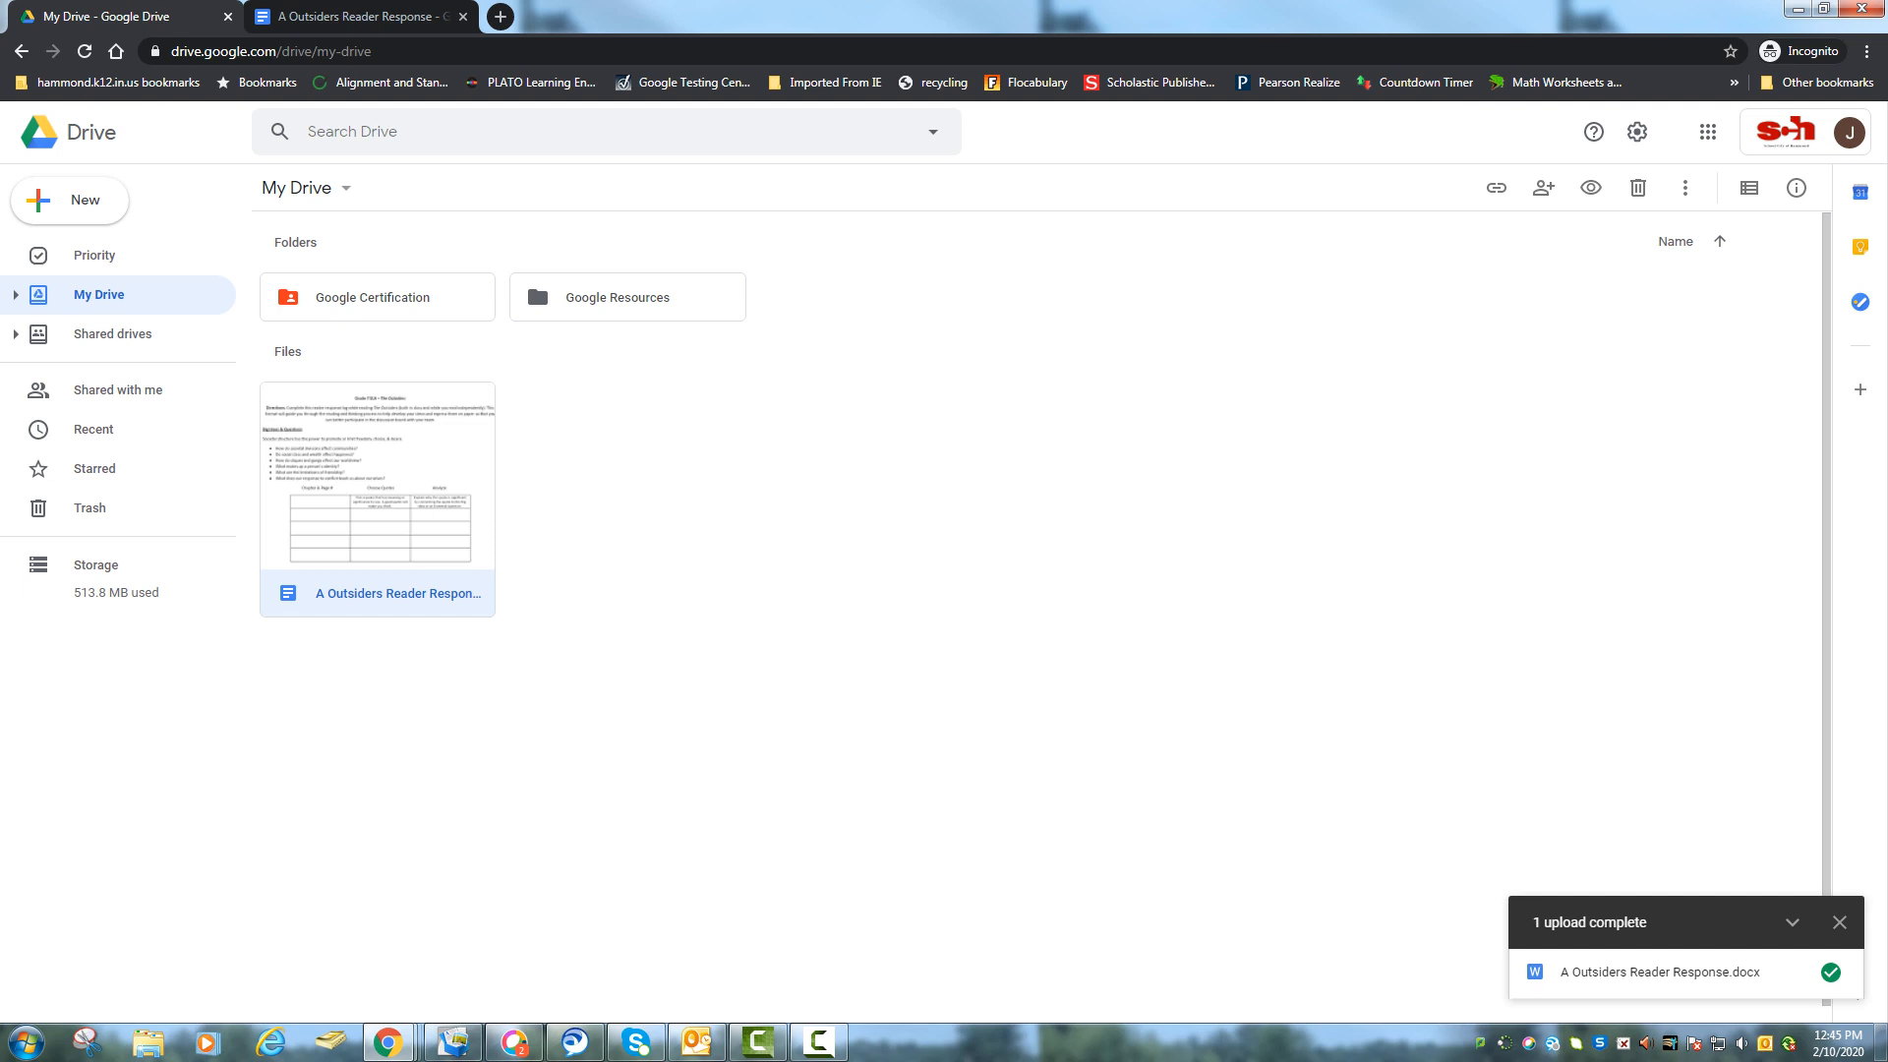
Move A Outsiders Reader Response from My Drive into Google Resources and open that folder.
left_click_drag(393, 551, 658, 326)
left_click_drag(535, 277, 535, 277)
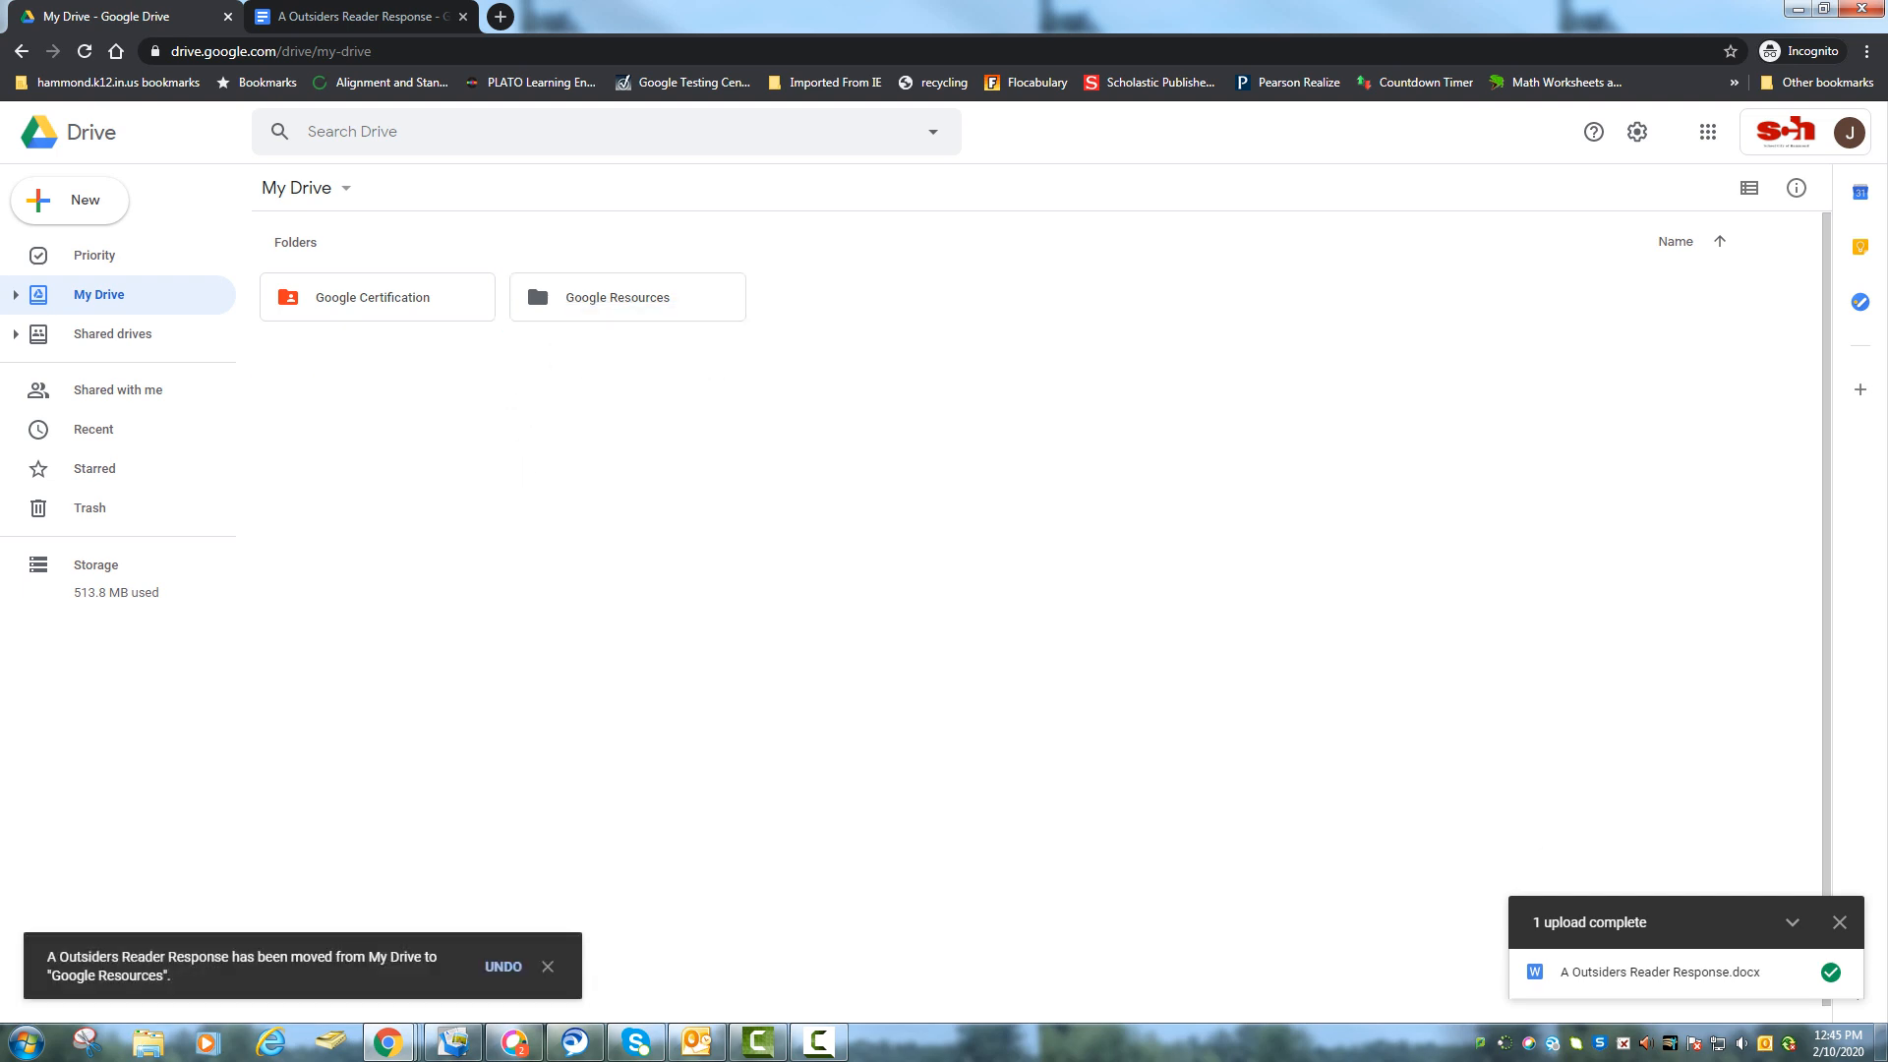
double_click(535, 278)
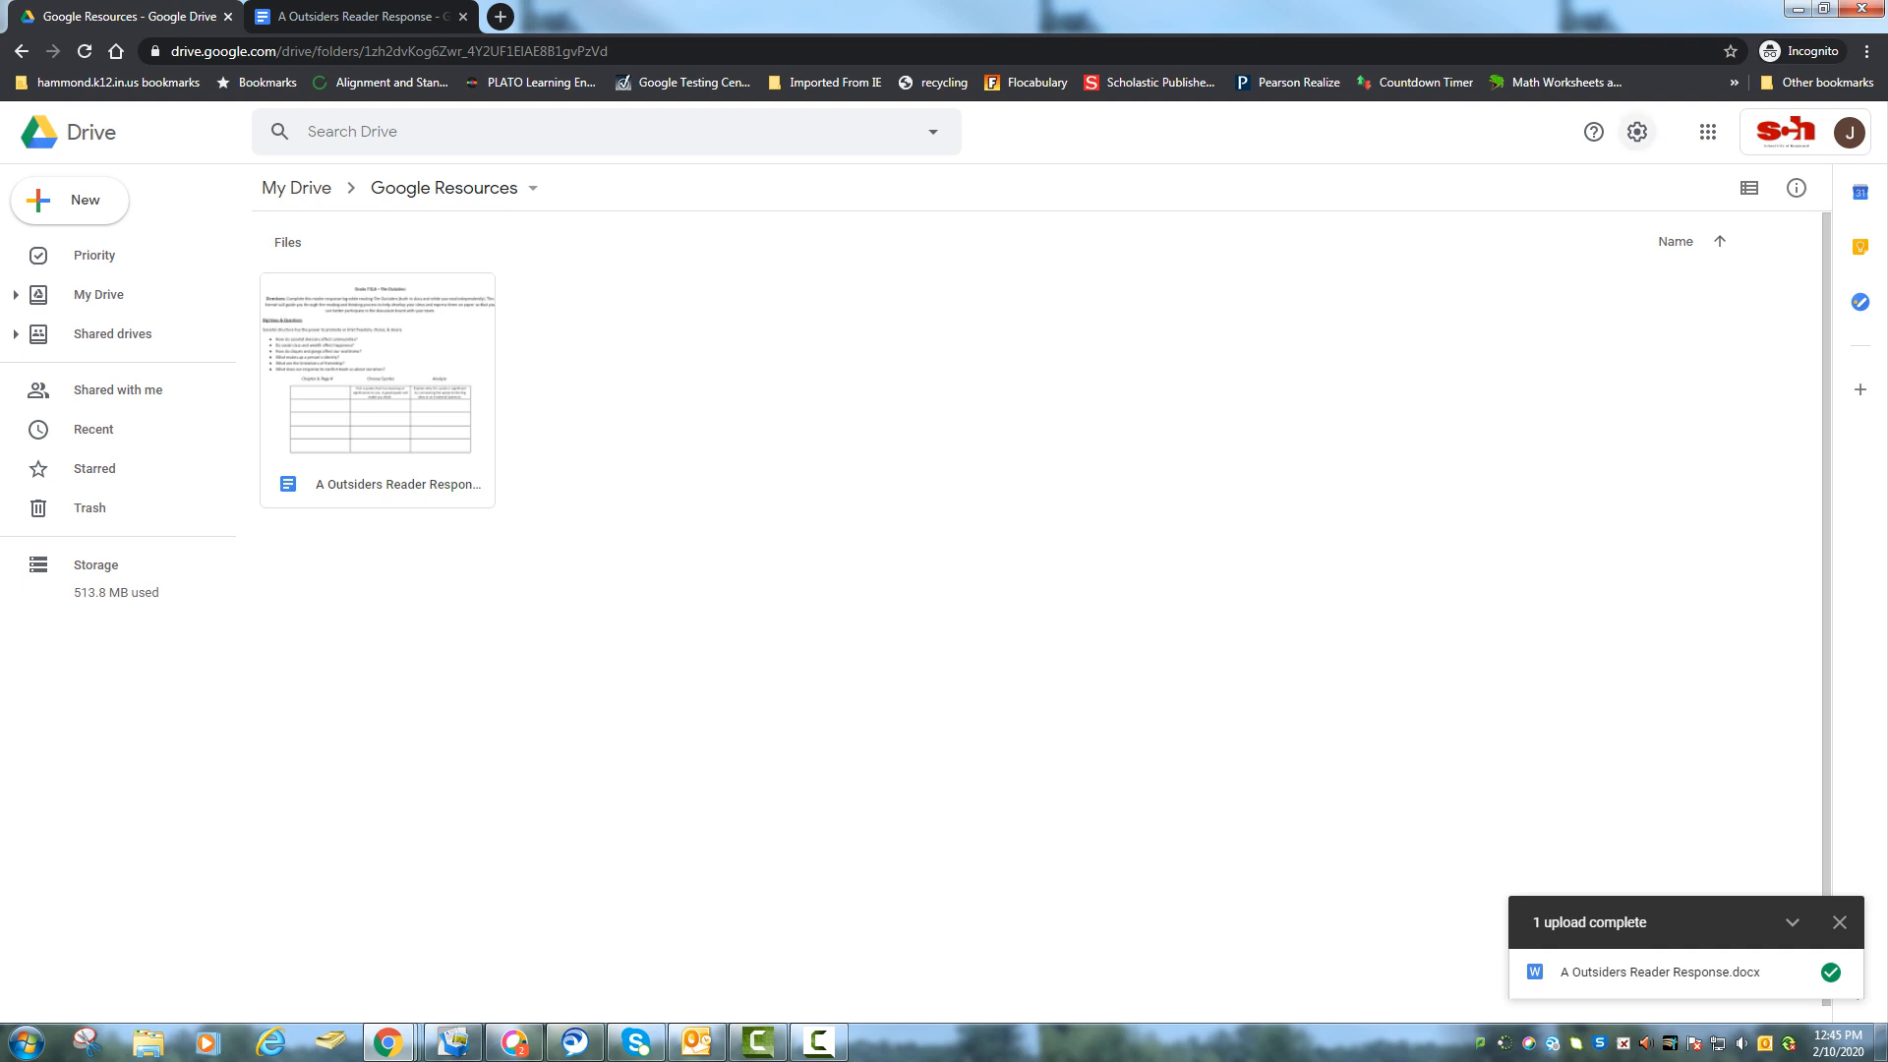
left_click(1637, 131)
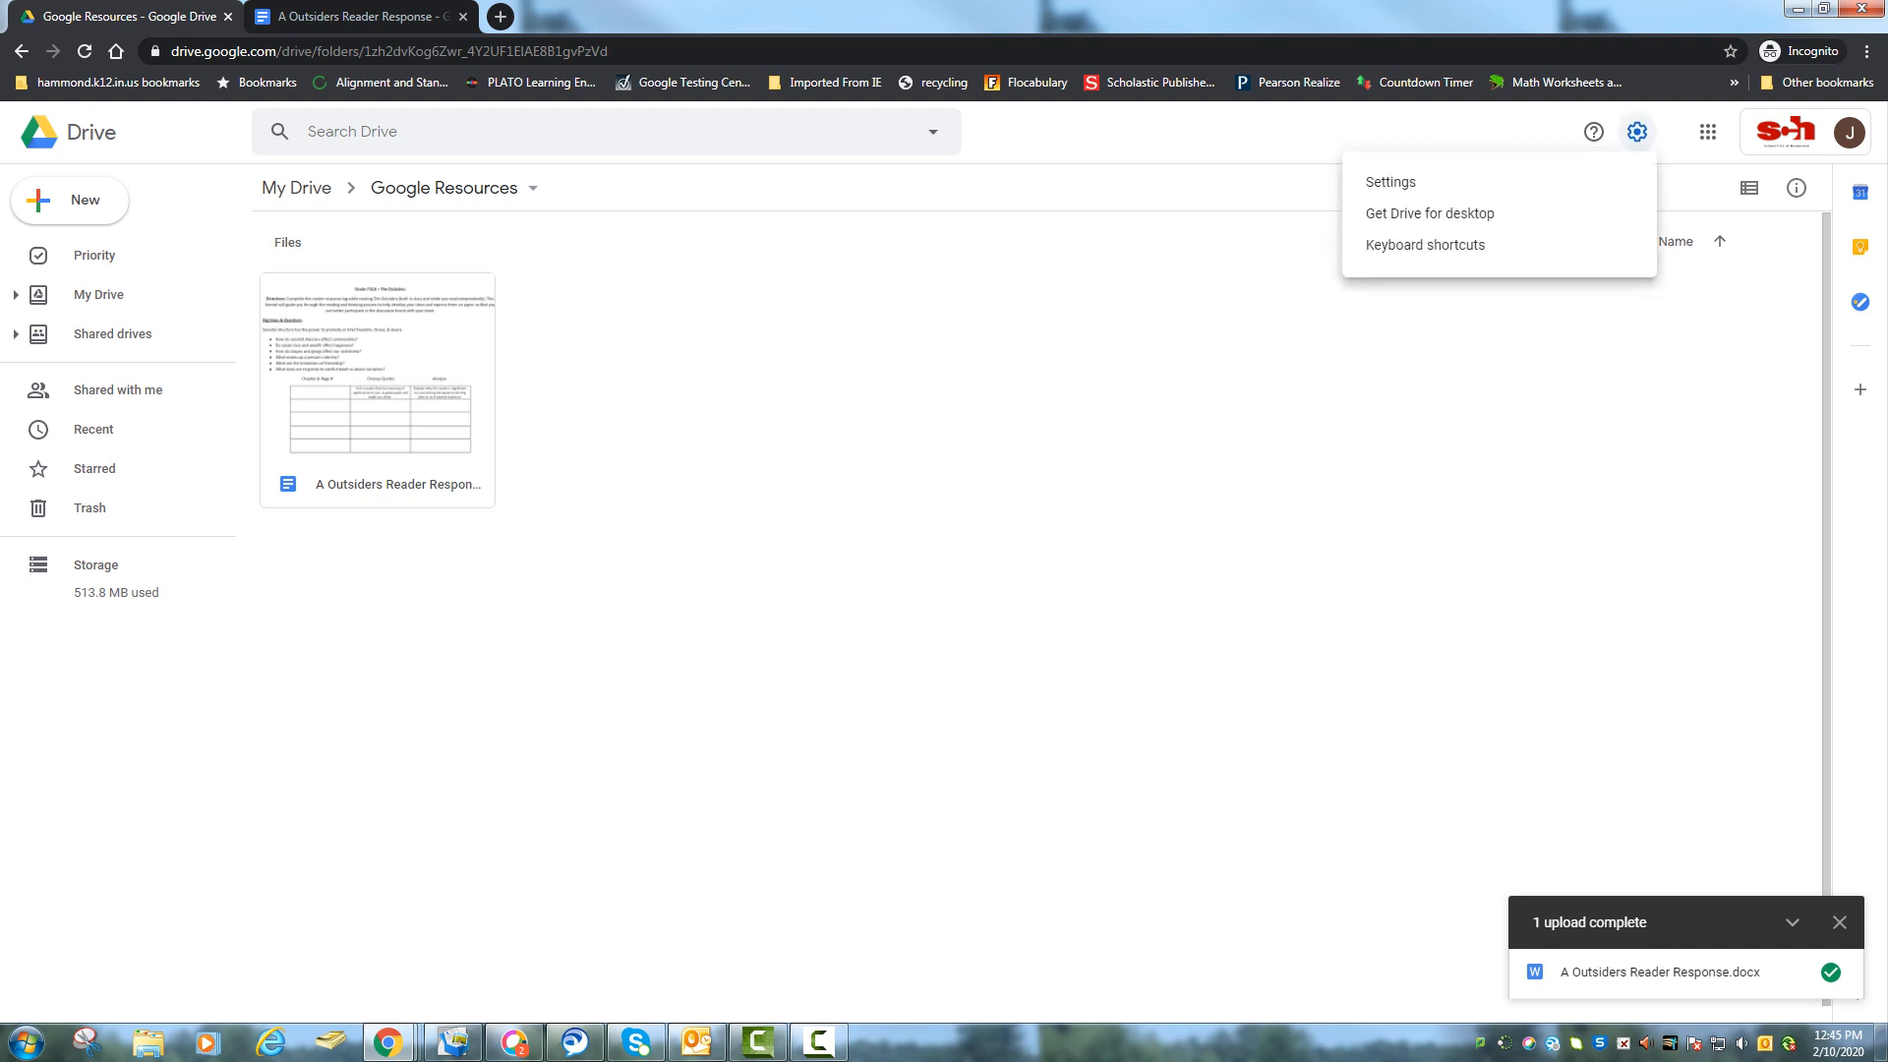
Turn off converting uploaded files to Google Docs editor format and dismiss the upload-complete notice.
left_click(1391, 182)
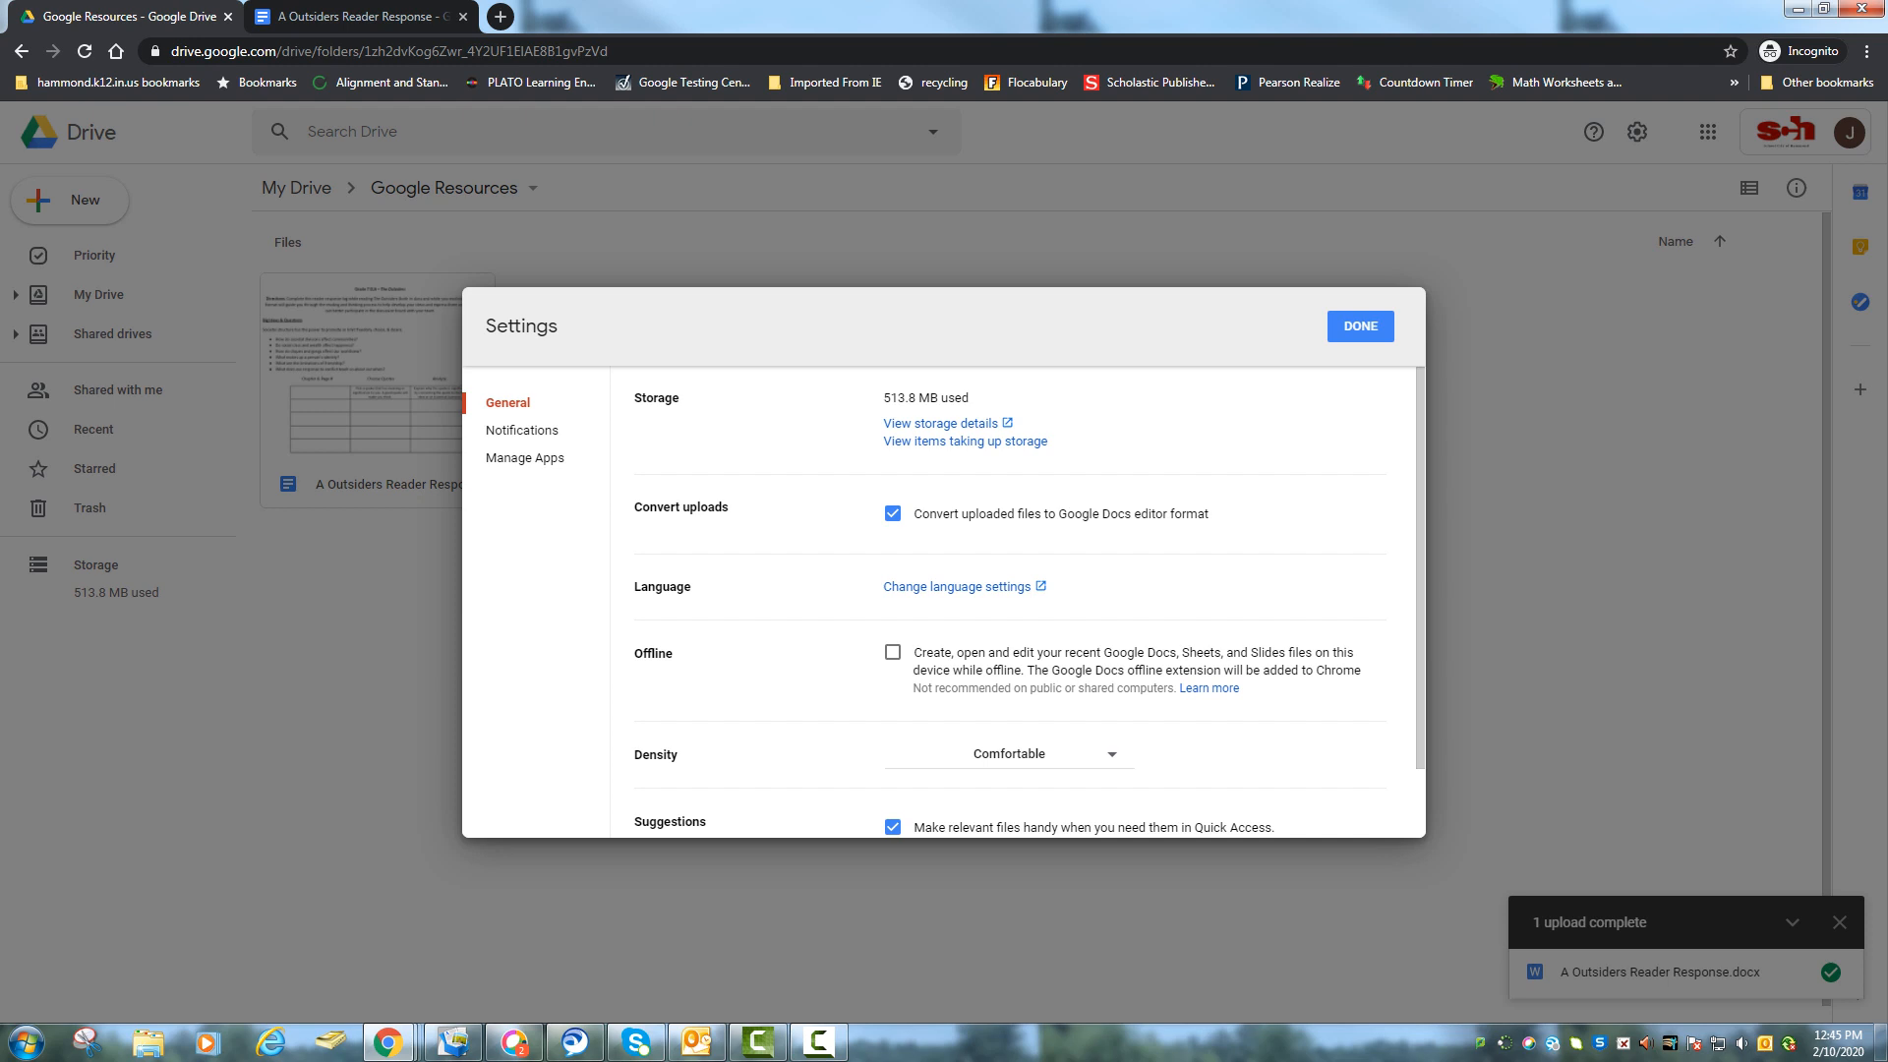
left_click(892, 513)
left_click(1360, 325)
left_click(1838, 923)
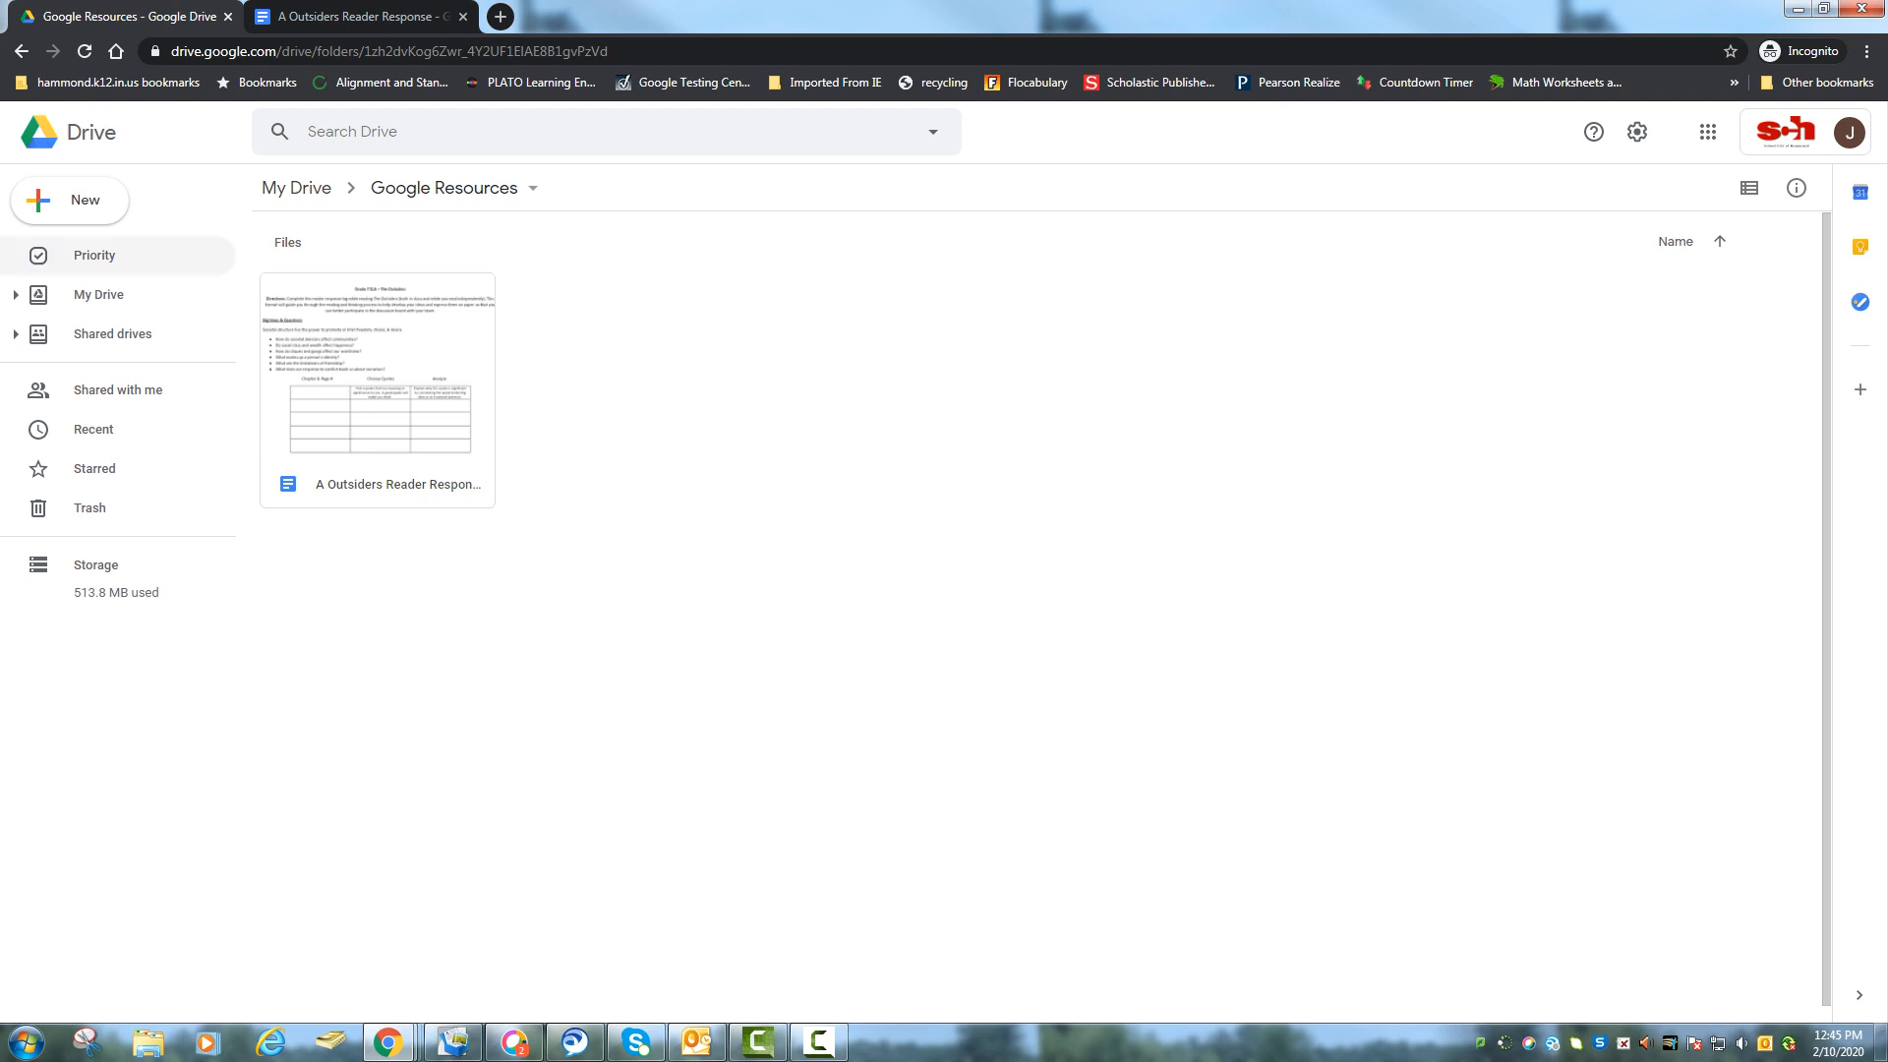
left_click(68, 199)
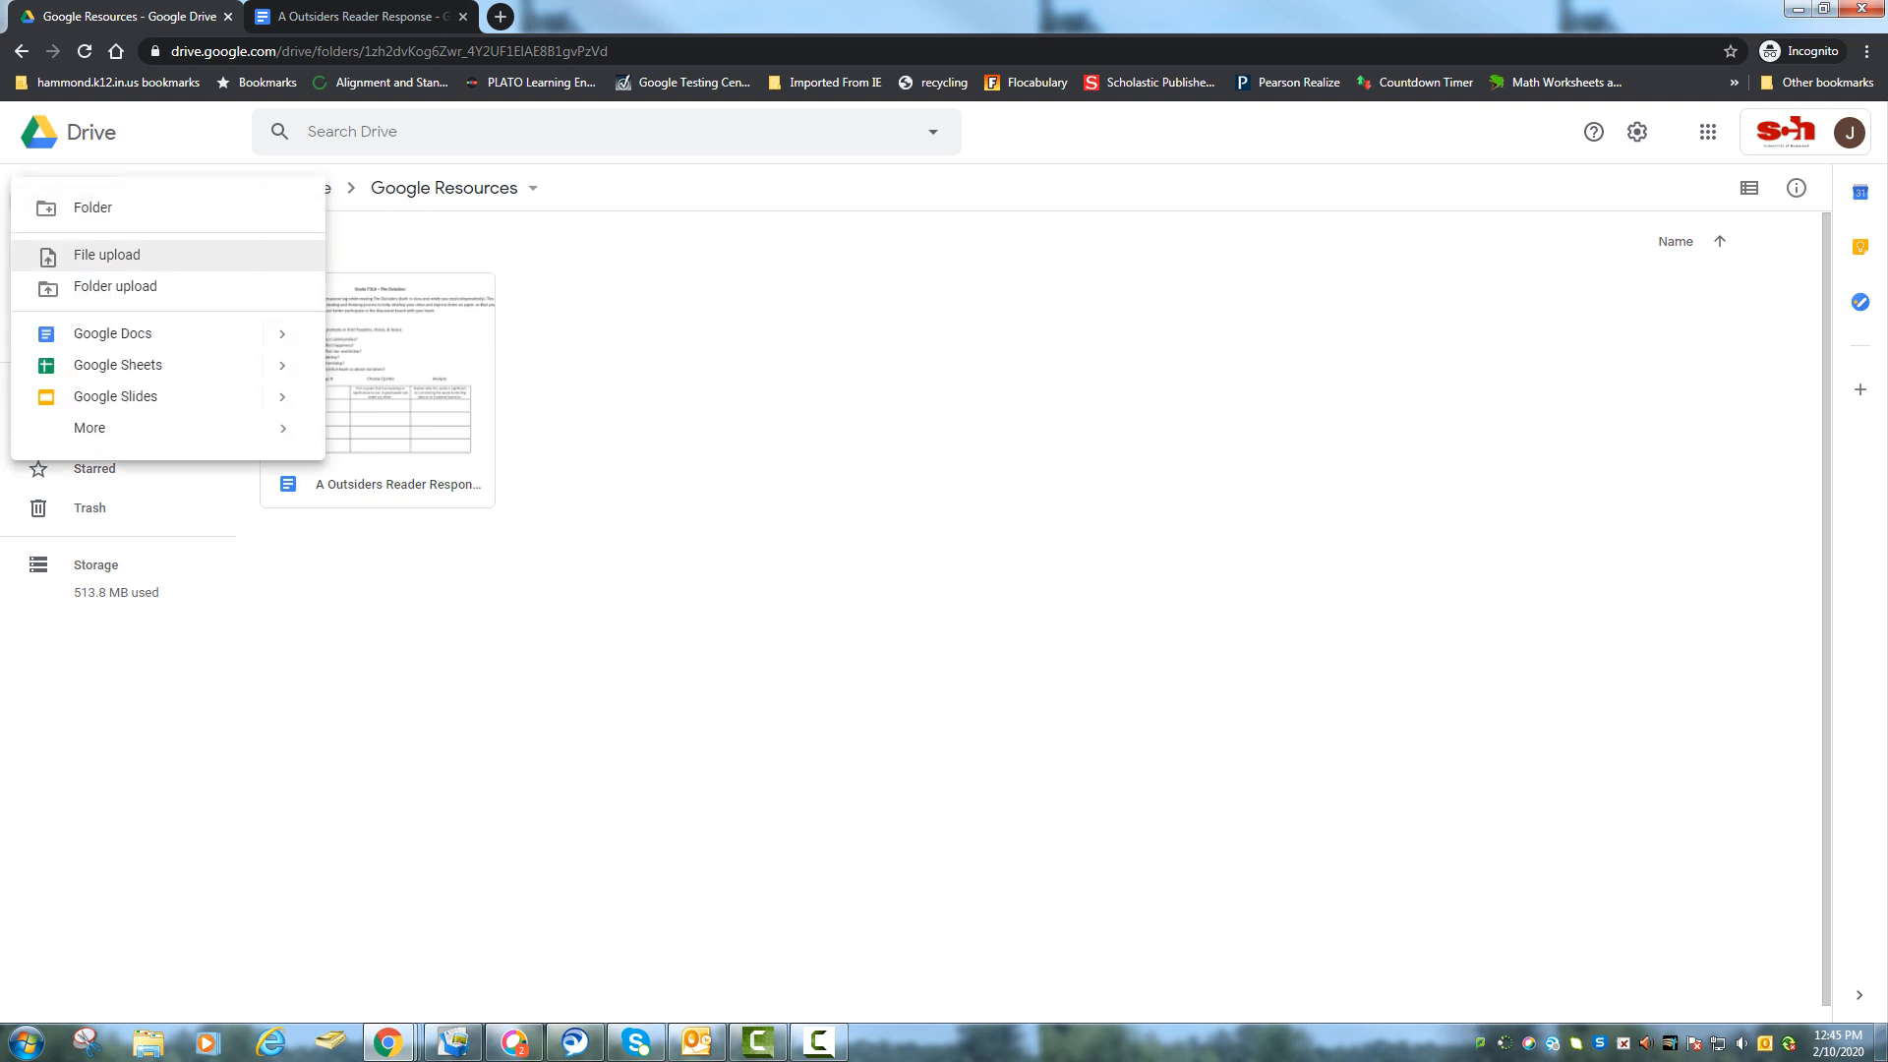
Upload Progress Reports - Teachers.docx into Google Resources as a Word file, then preview it.
left_click(107, 255)
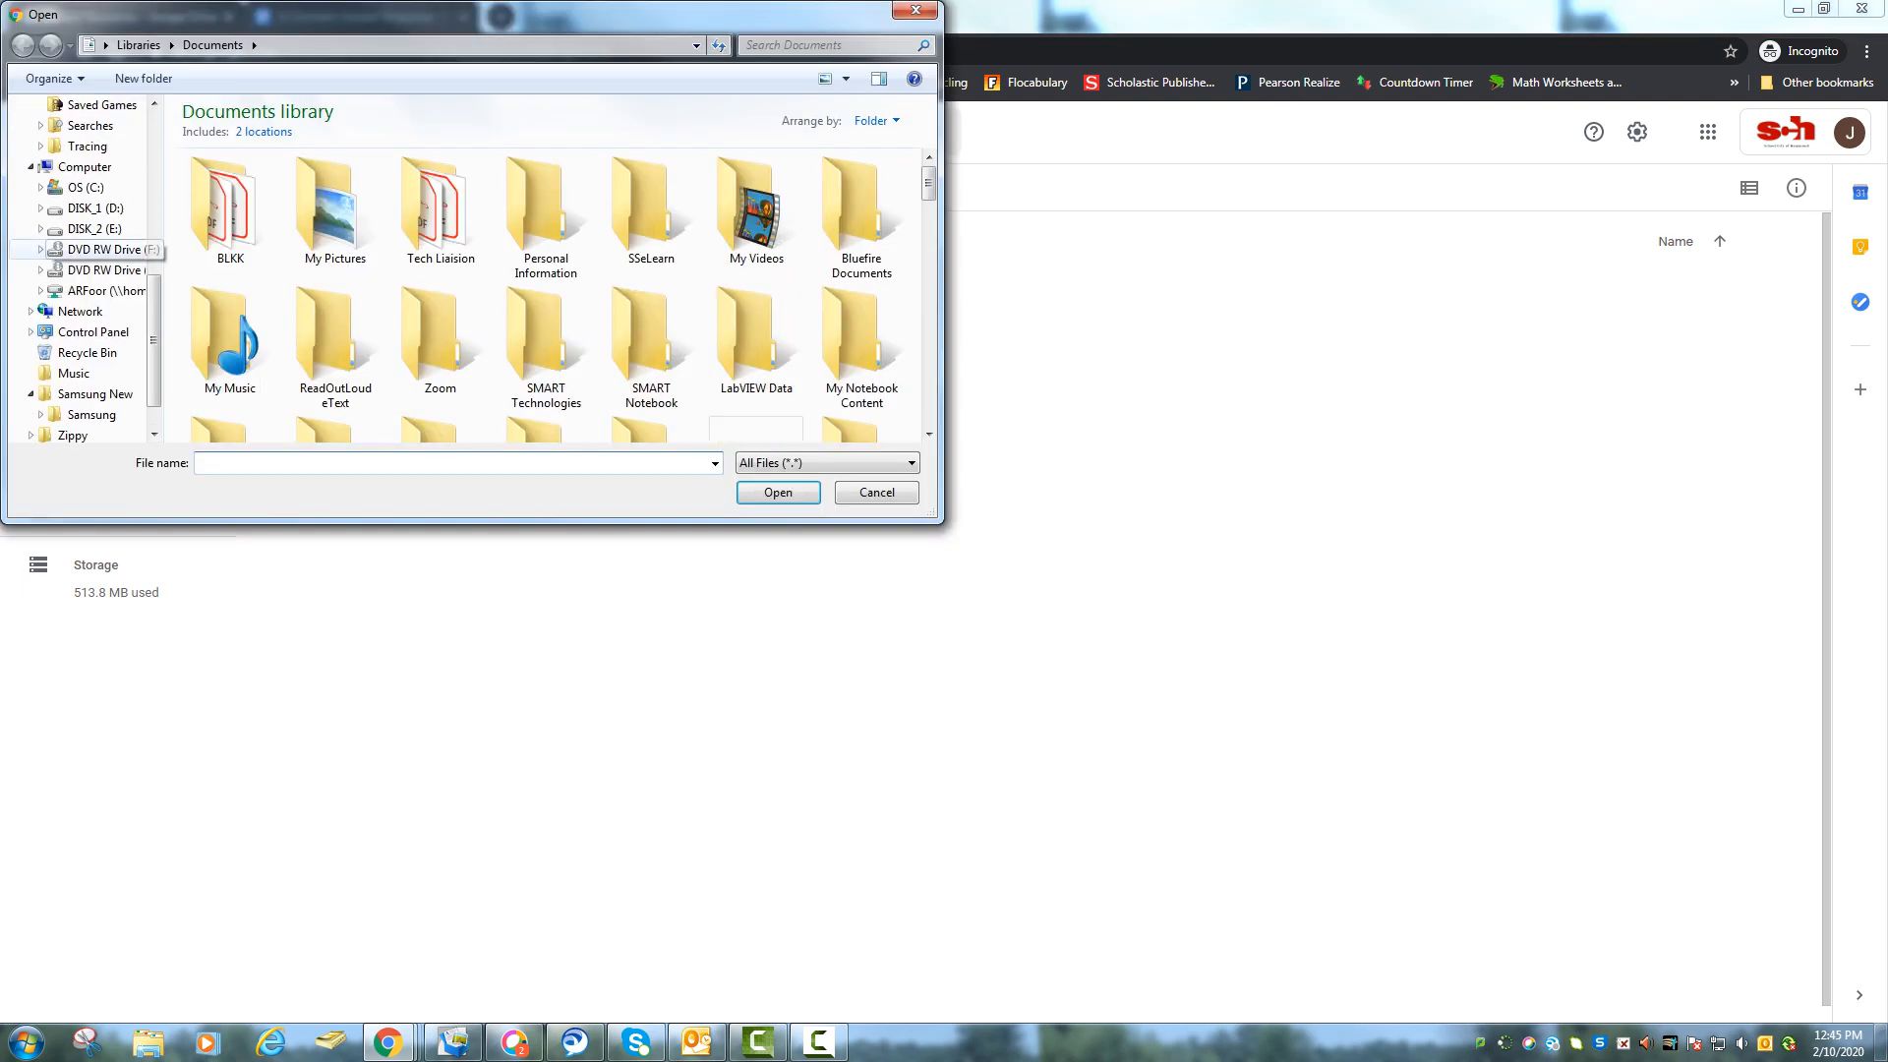
scroll(928, 433, "down", 5)
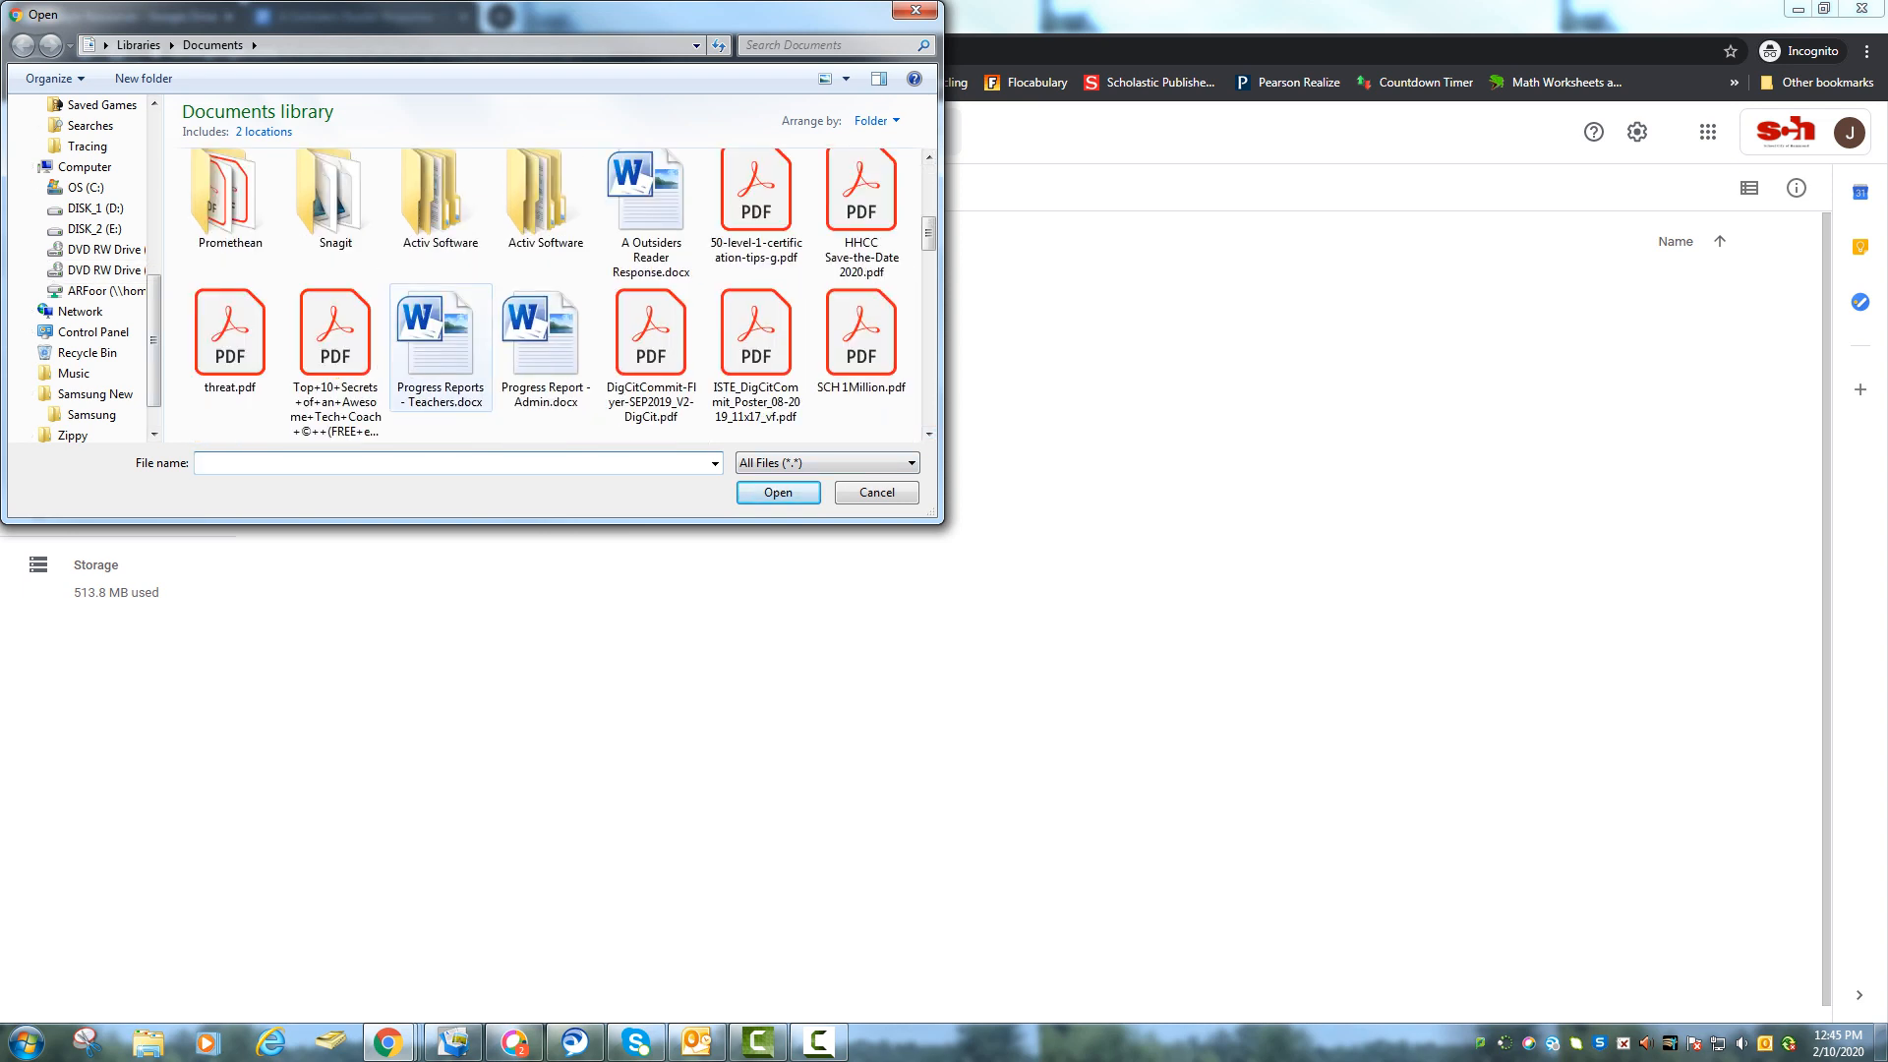
double_click(437, 393)
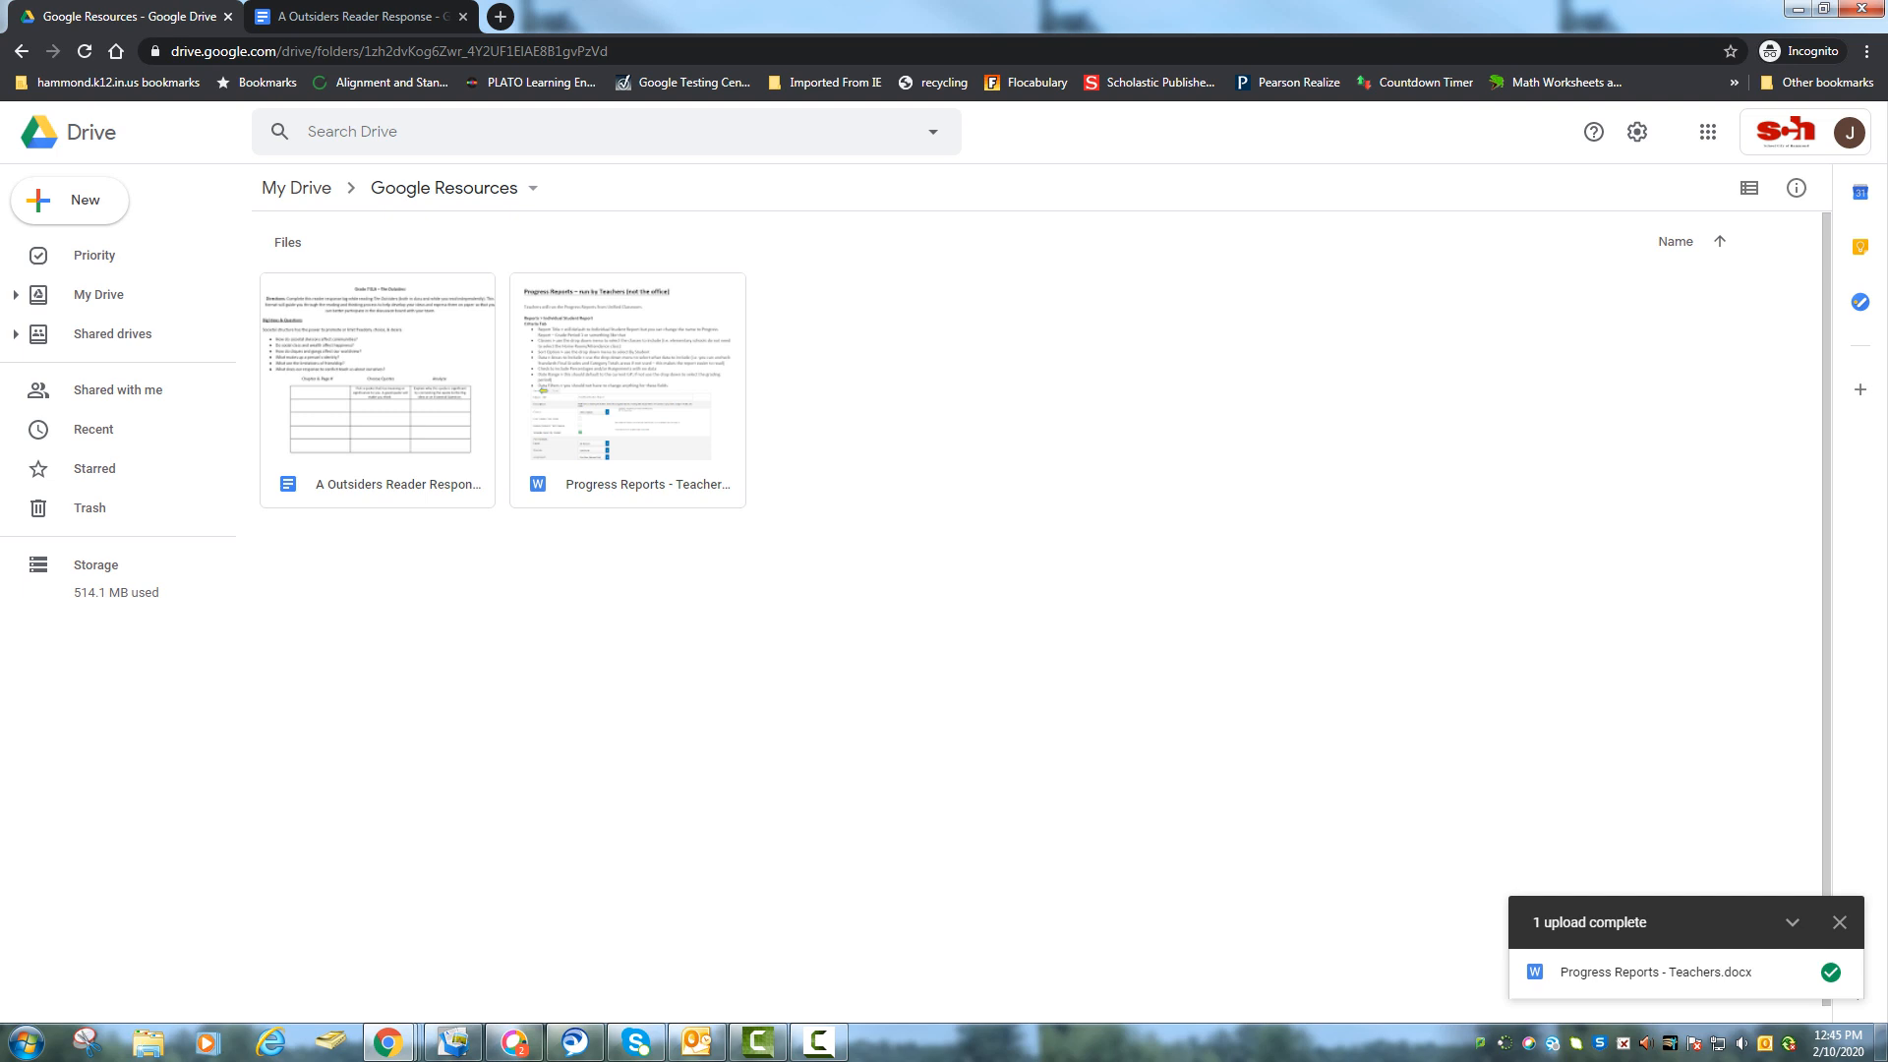
double_click(627, 393)
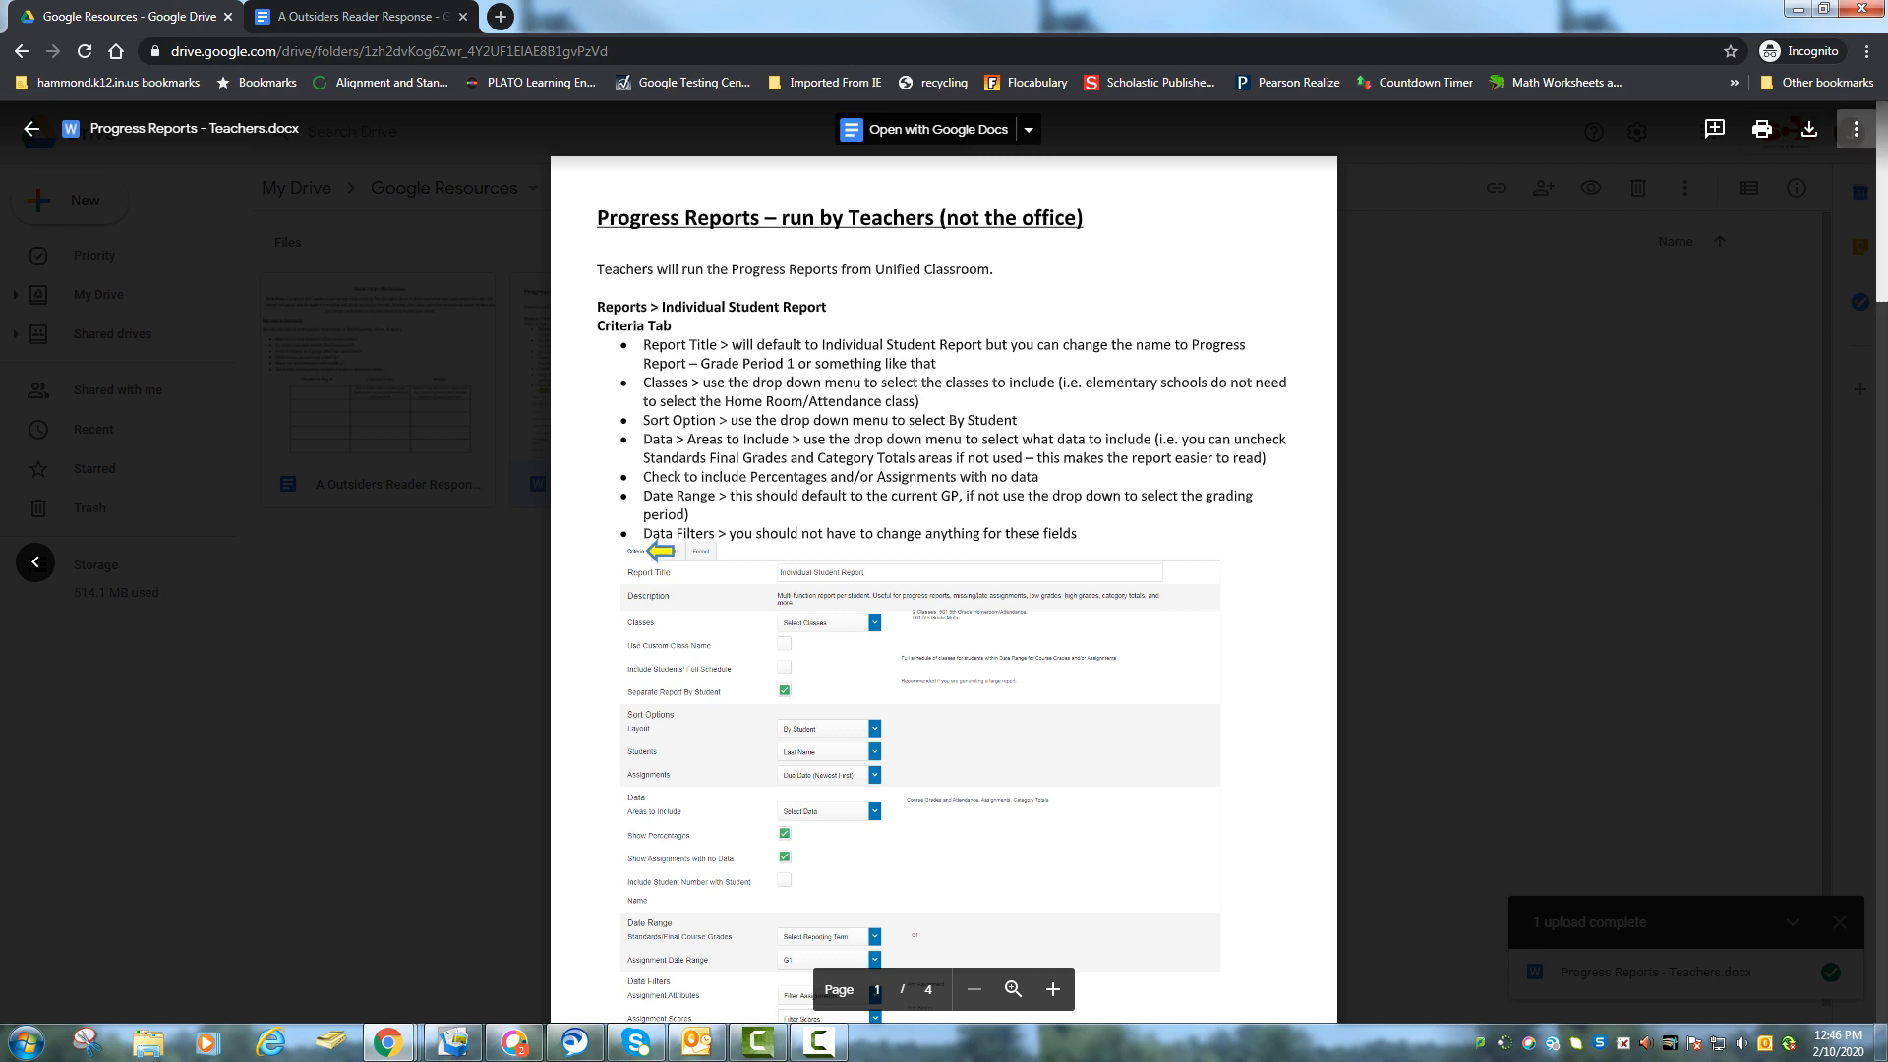
Open the sharing options for Progress Reports - Teachers and close them without changes.
left_click(1856, 129)
left_click(1661, 174)
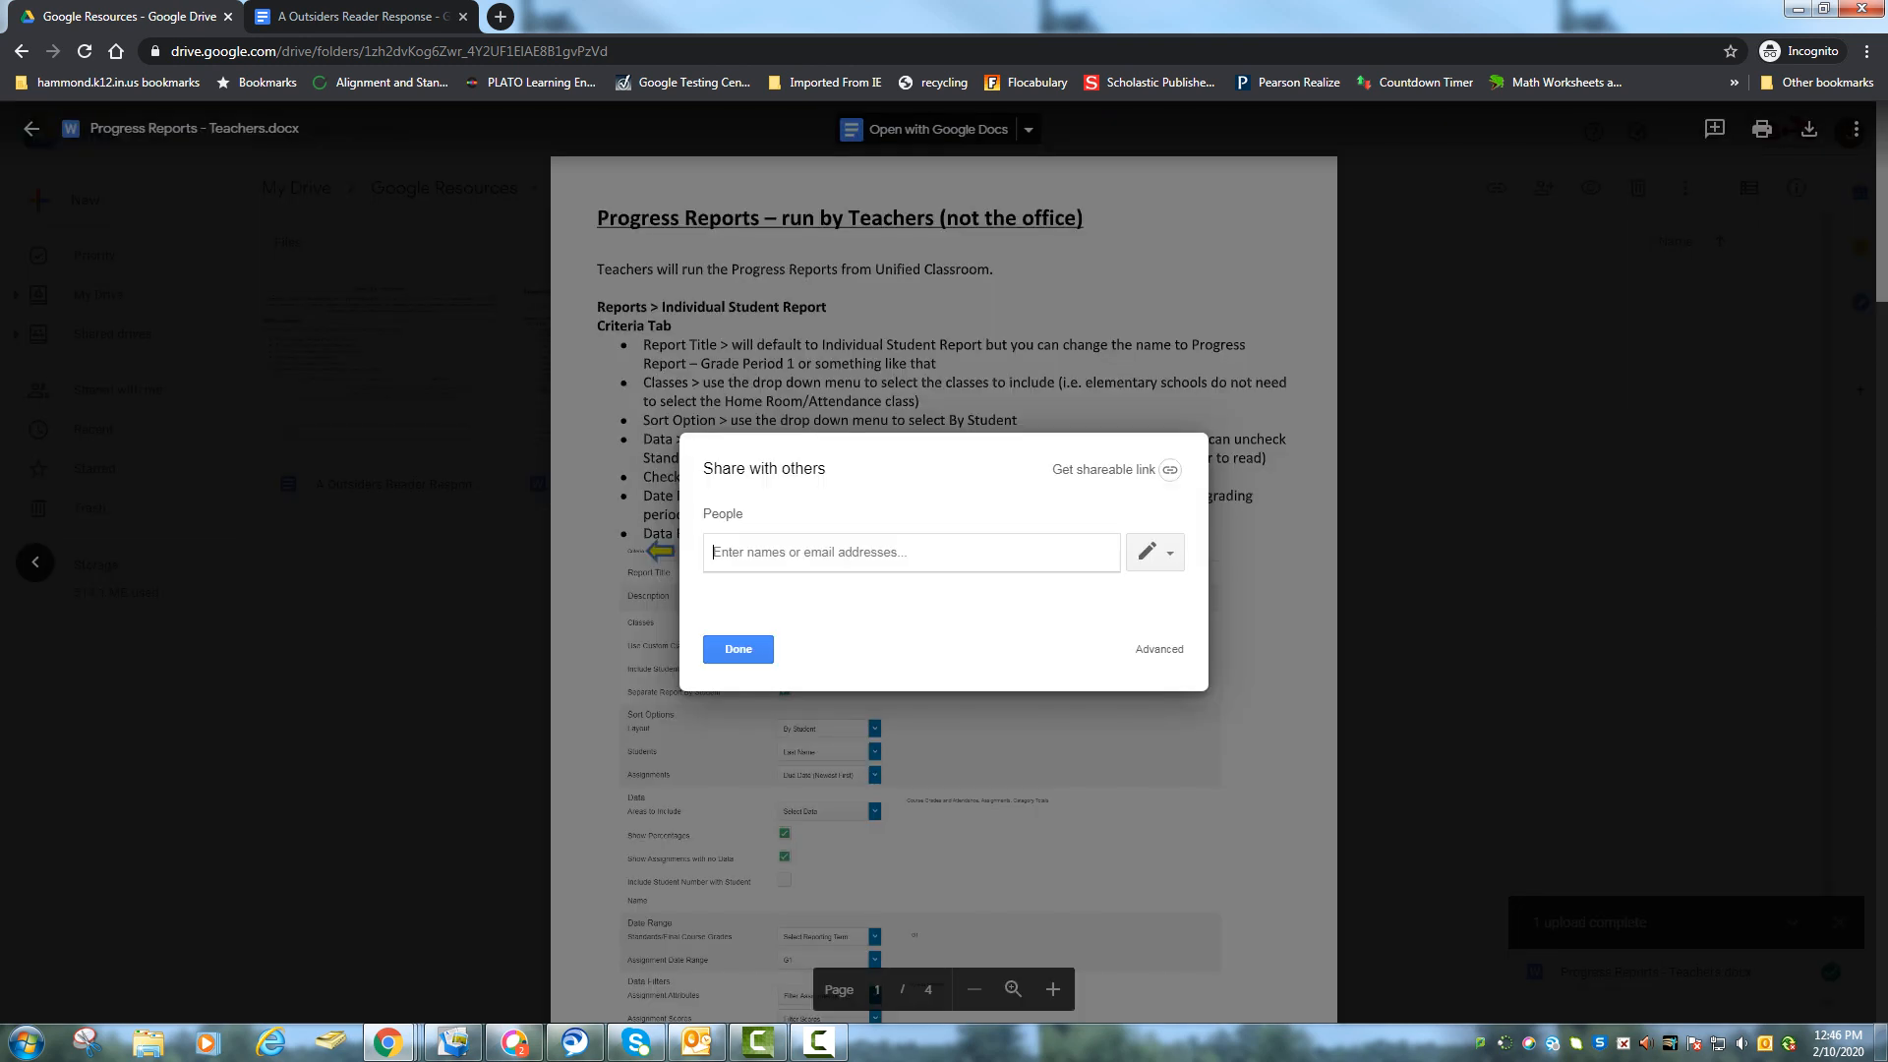
left_click(738, 649)
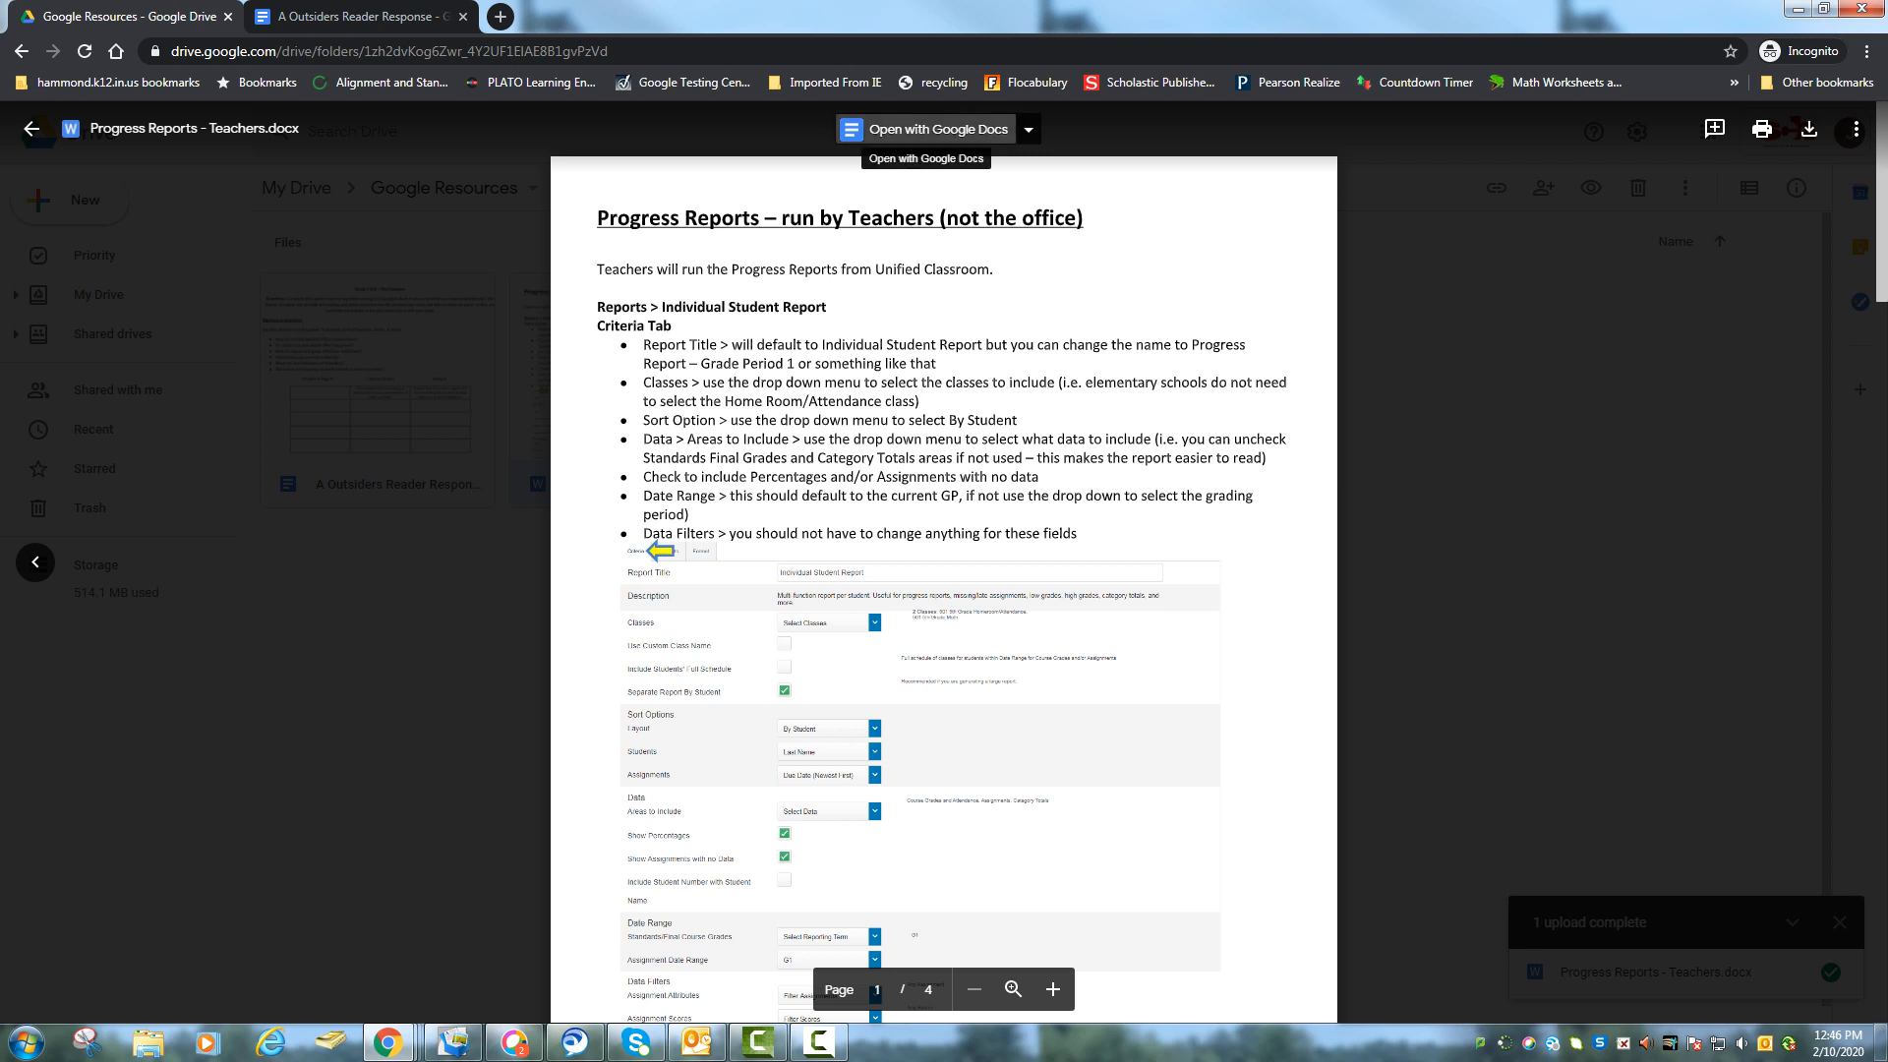
Open Progress Reports - Teachers.docx in Google Docs as .DOCX, then return to Google Resources.
left_click(924, 129)
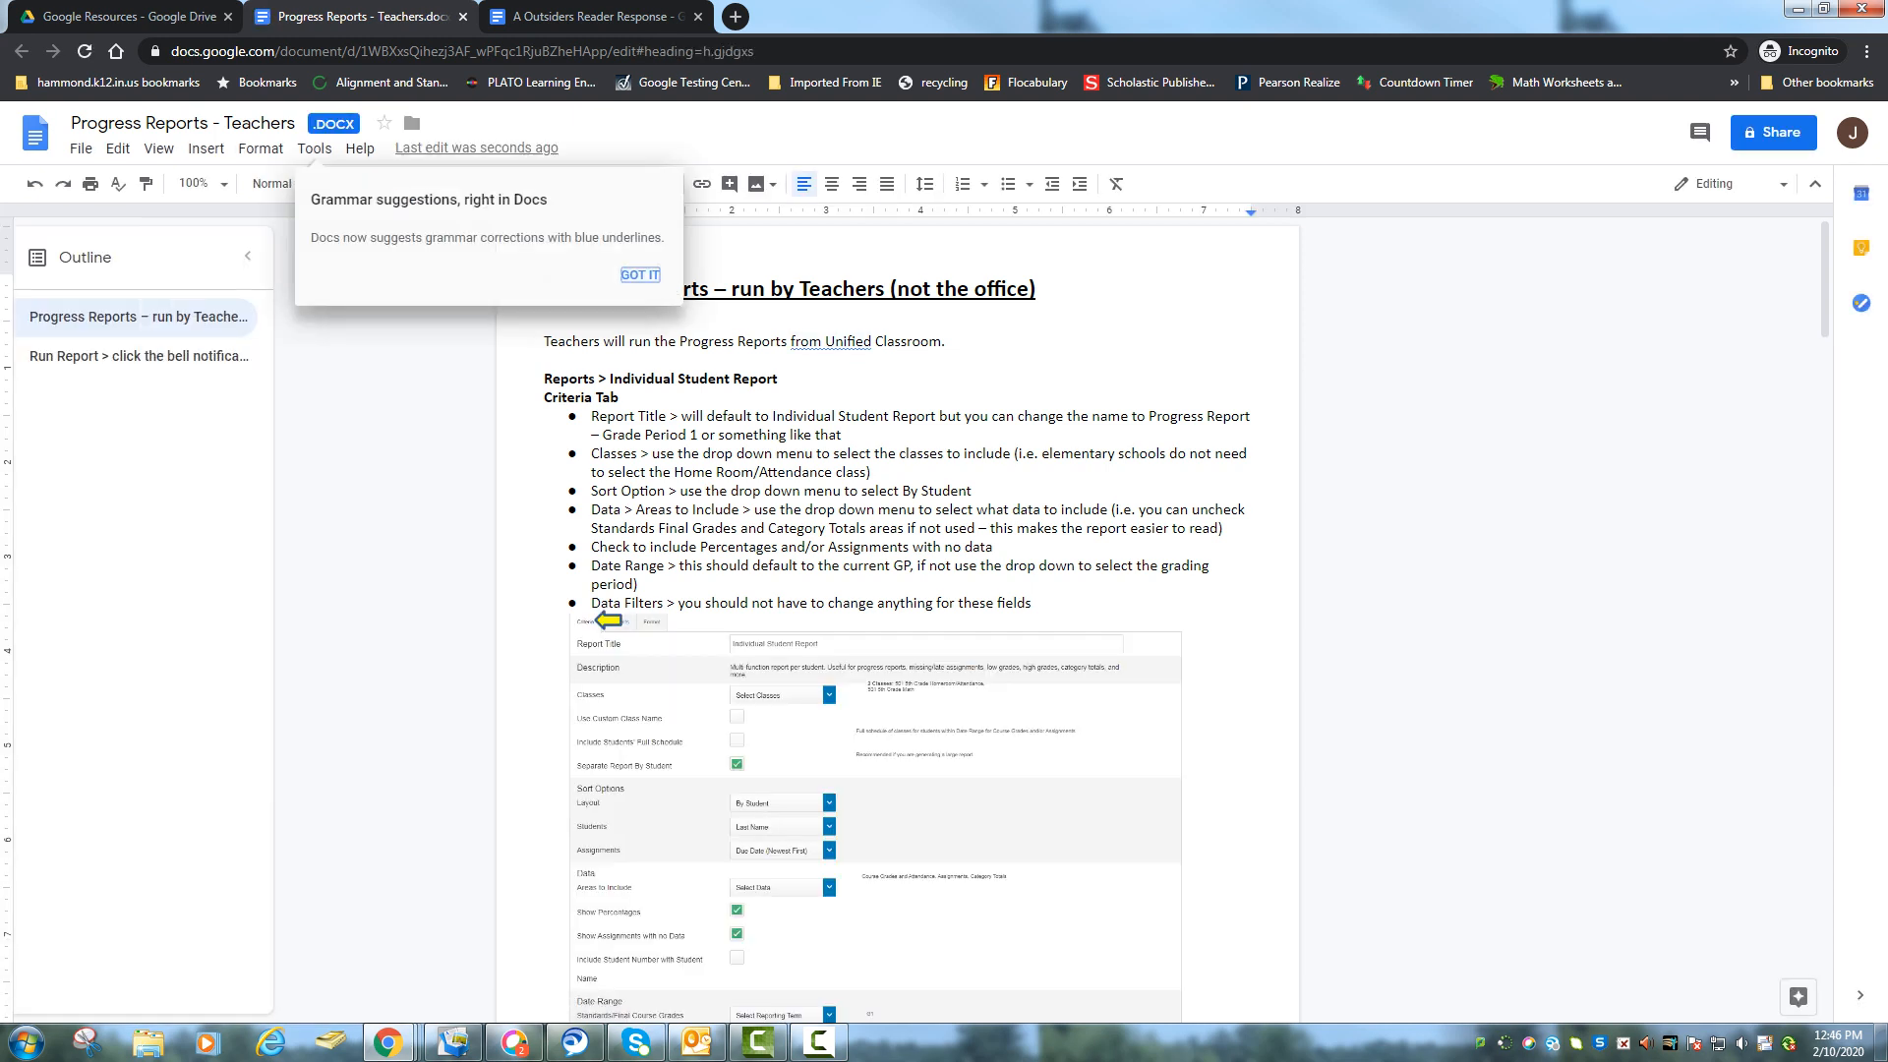
left_click(640, 275)
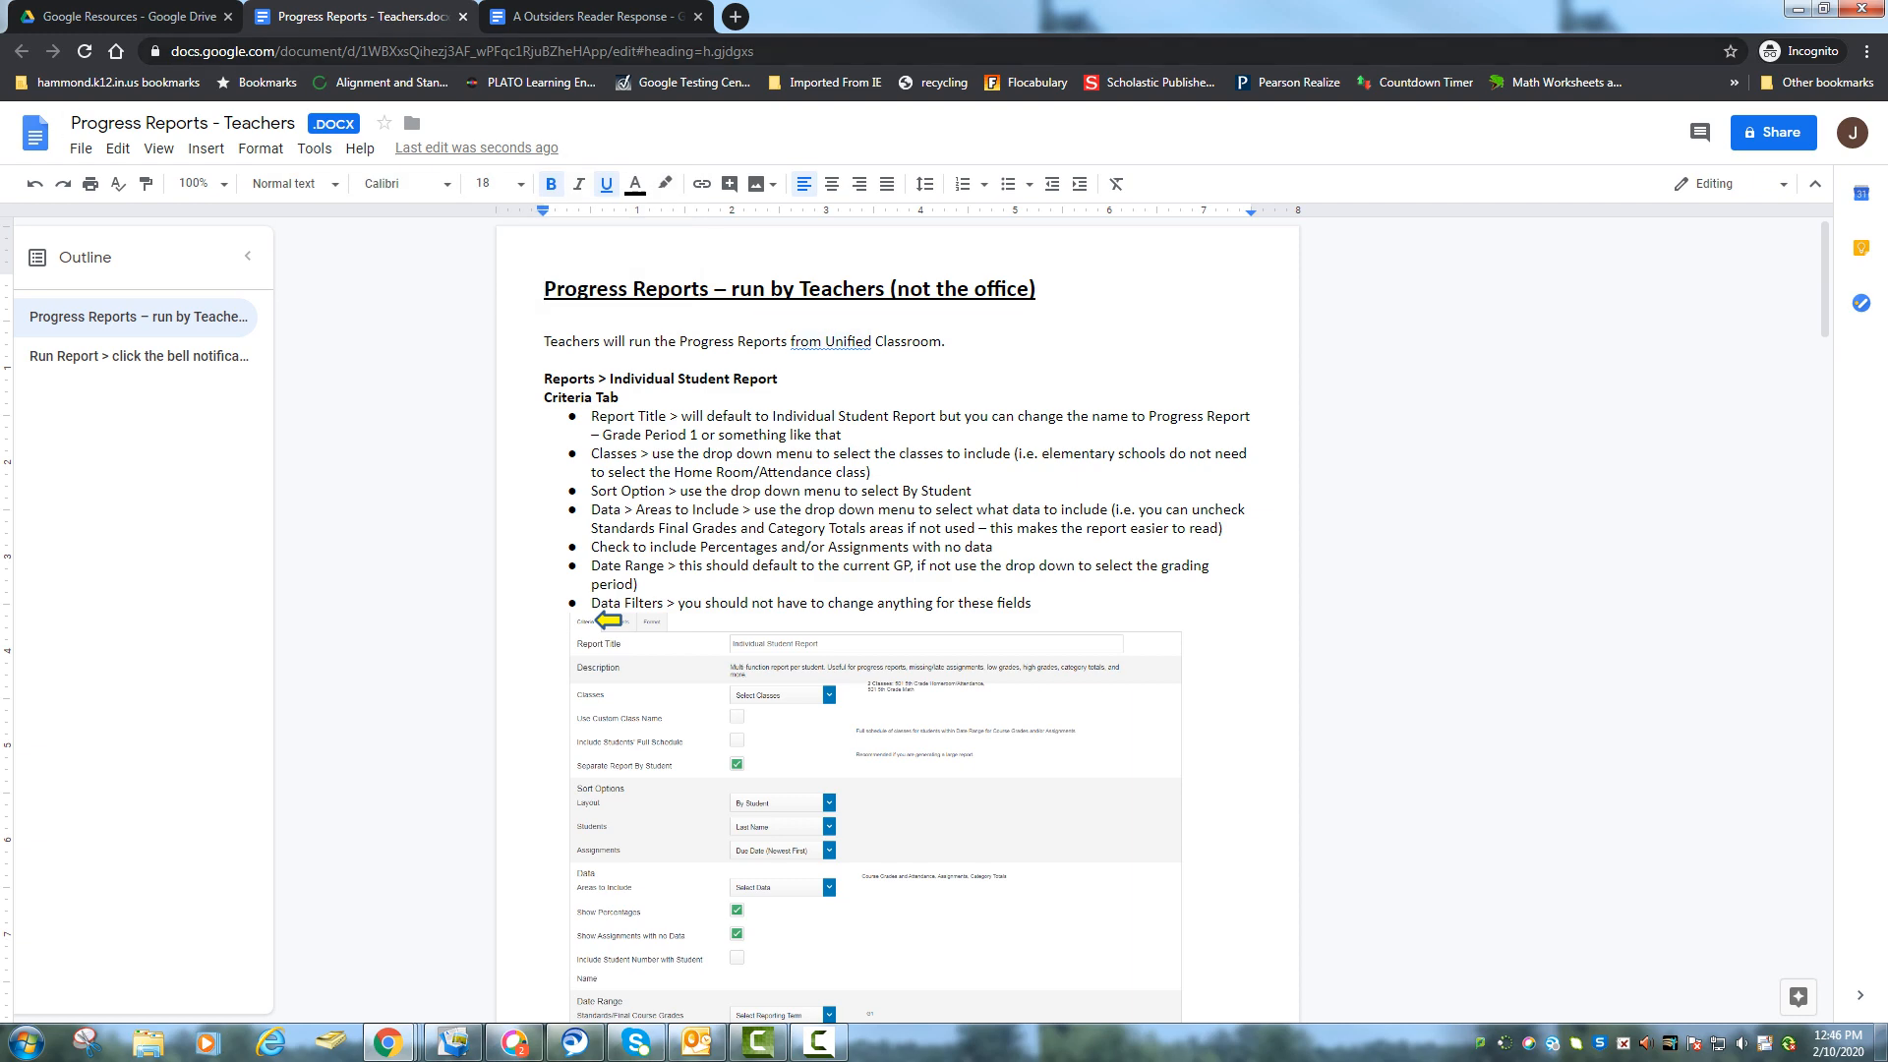
left_click(173, 16)
left_click(32, 130)
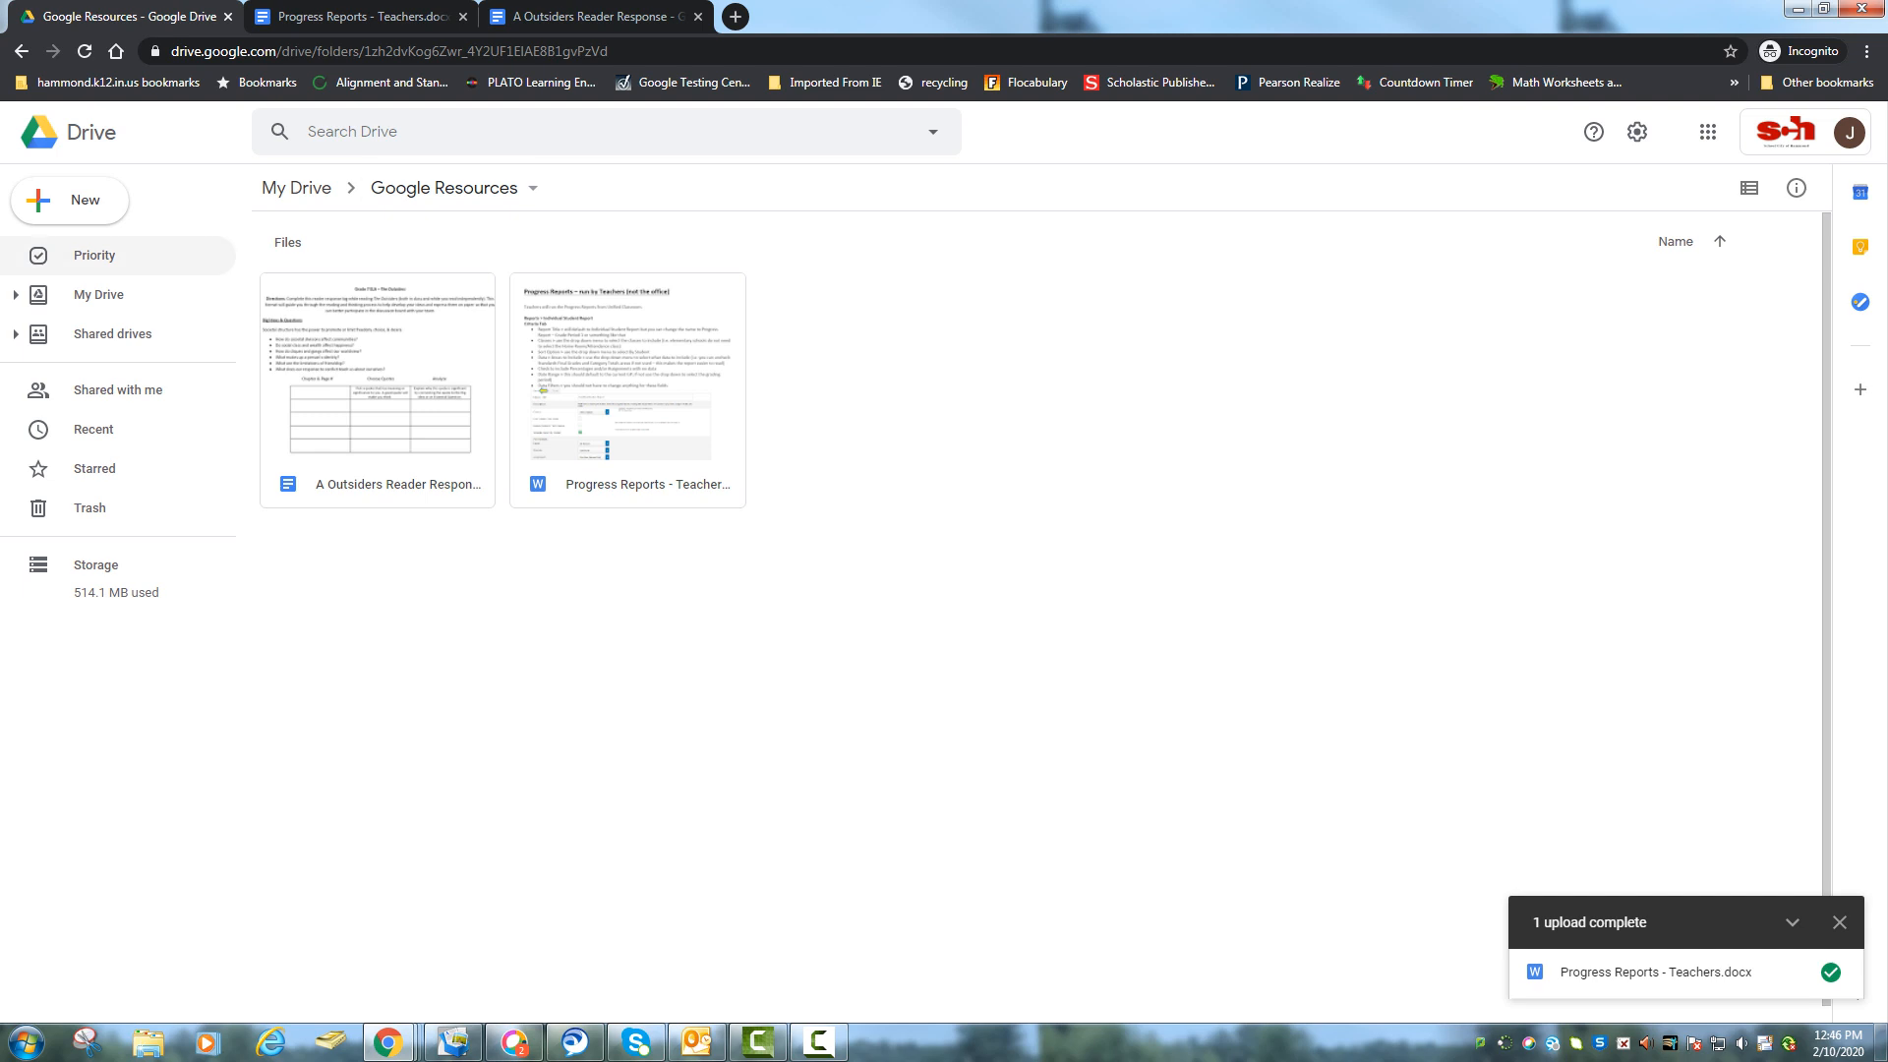
Look over the New menu's More submenu of item types, then go back to My Drive's top level.
left_click(69, 200)
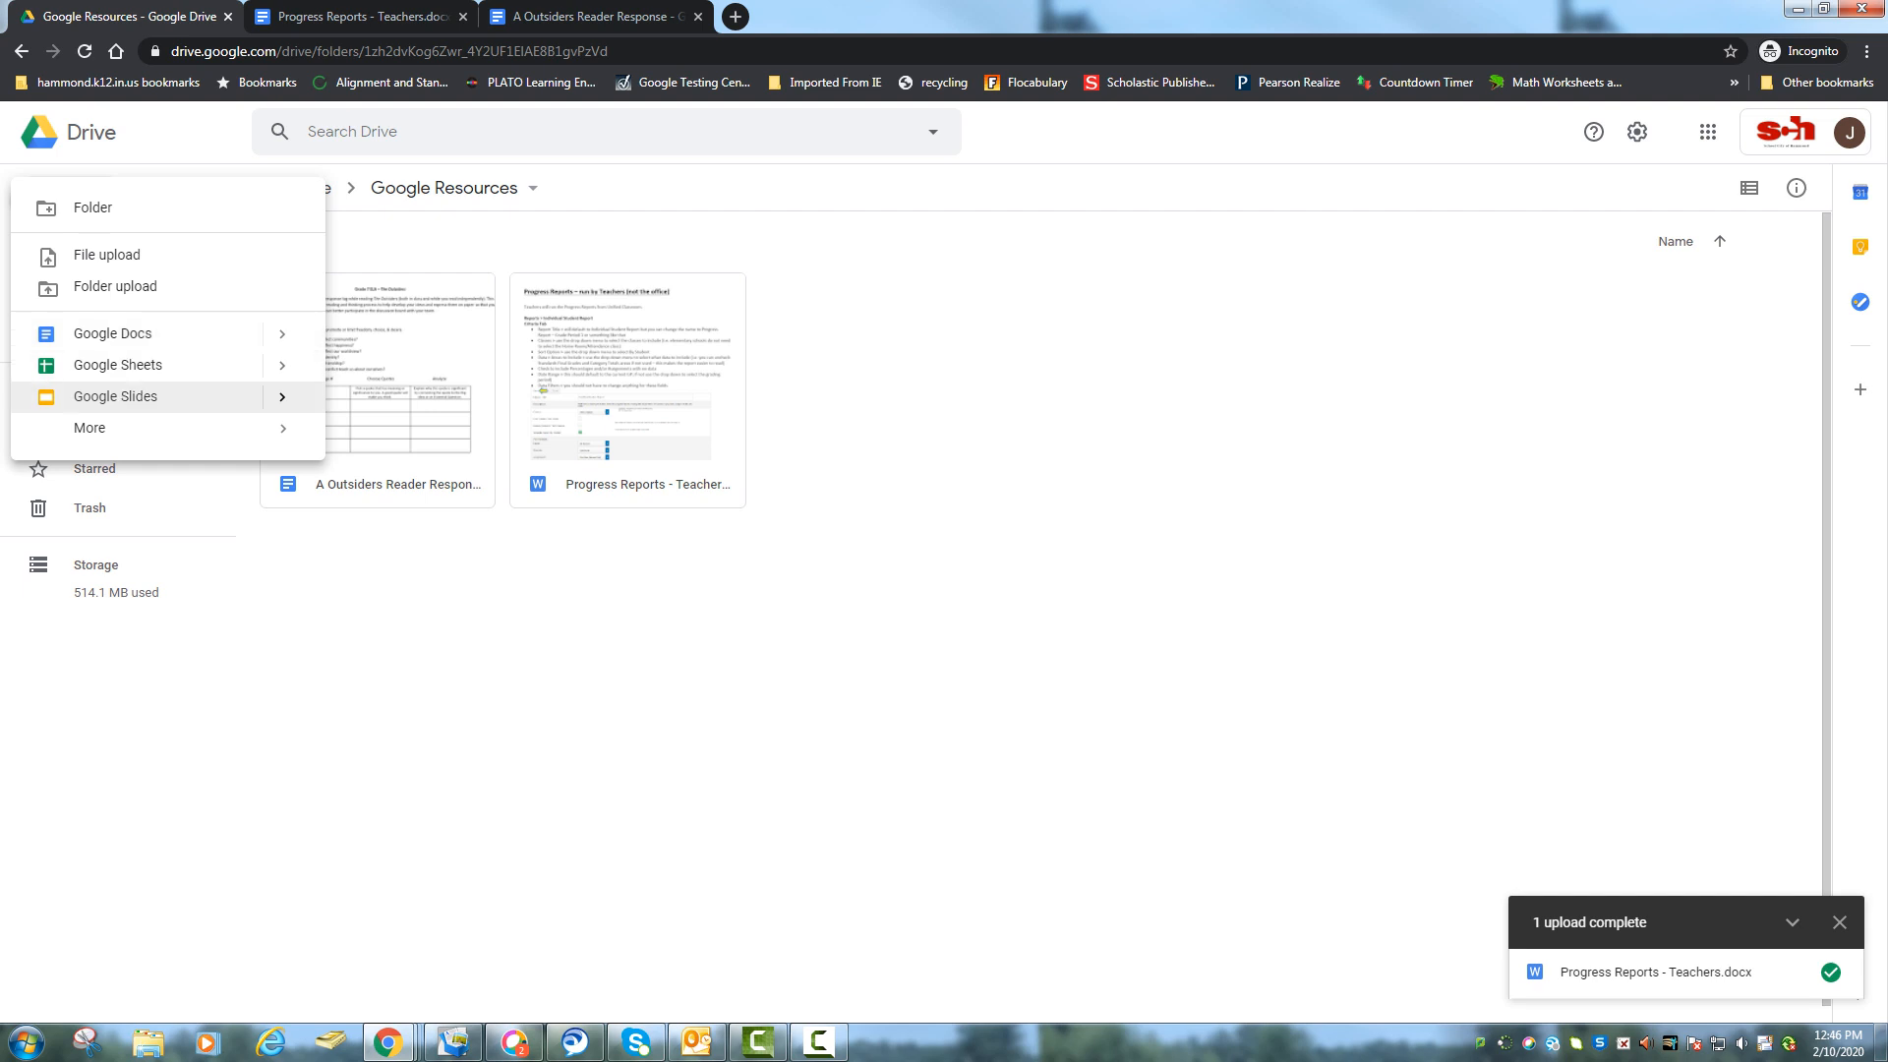
mouse_move(148, 428)
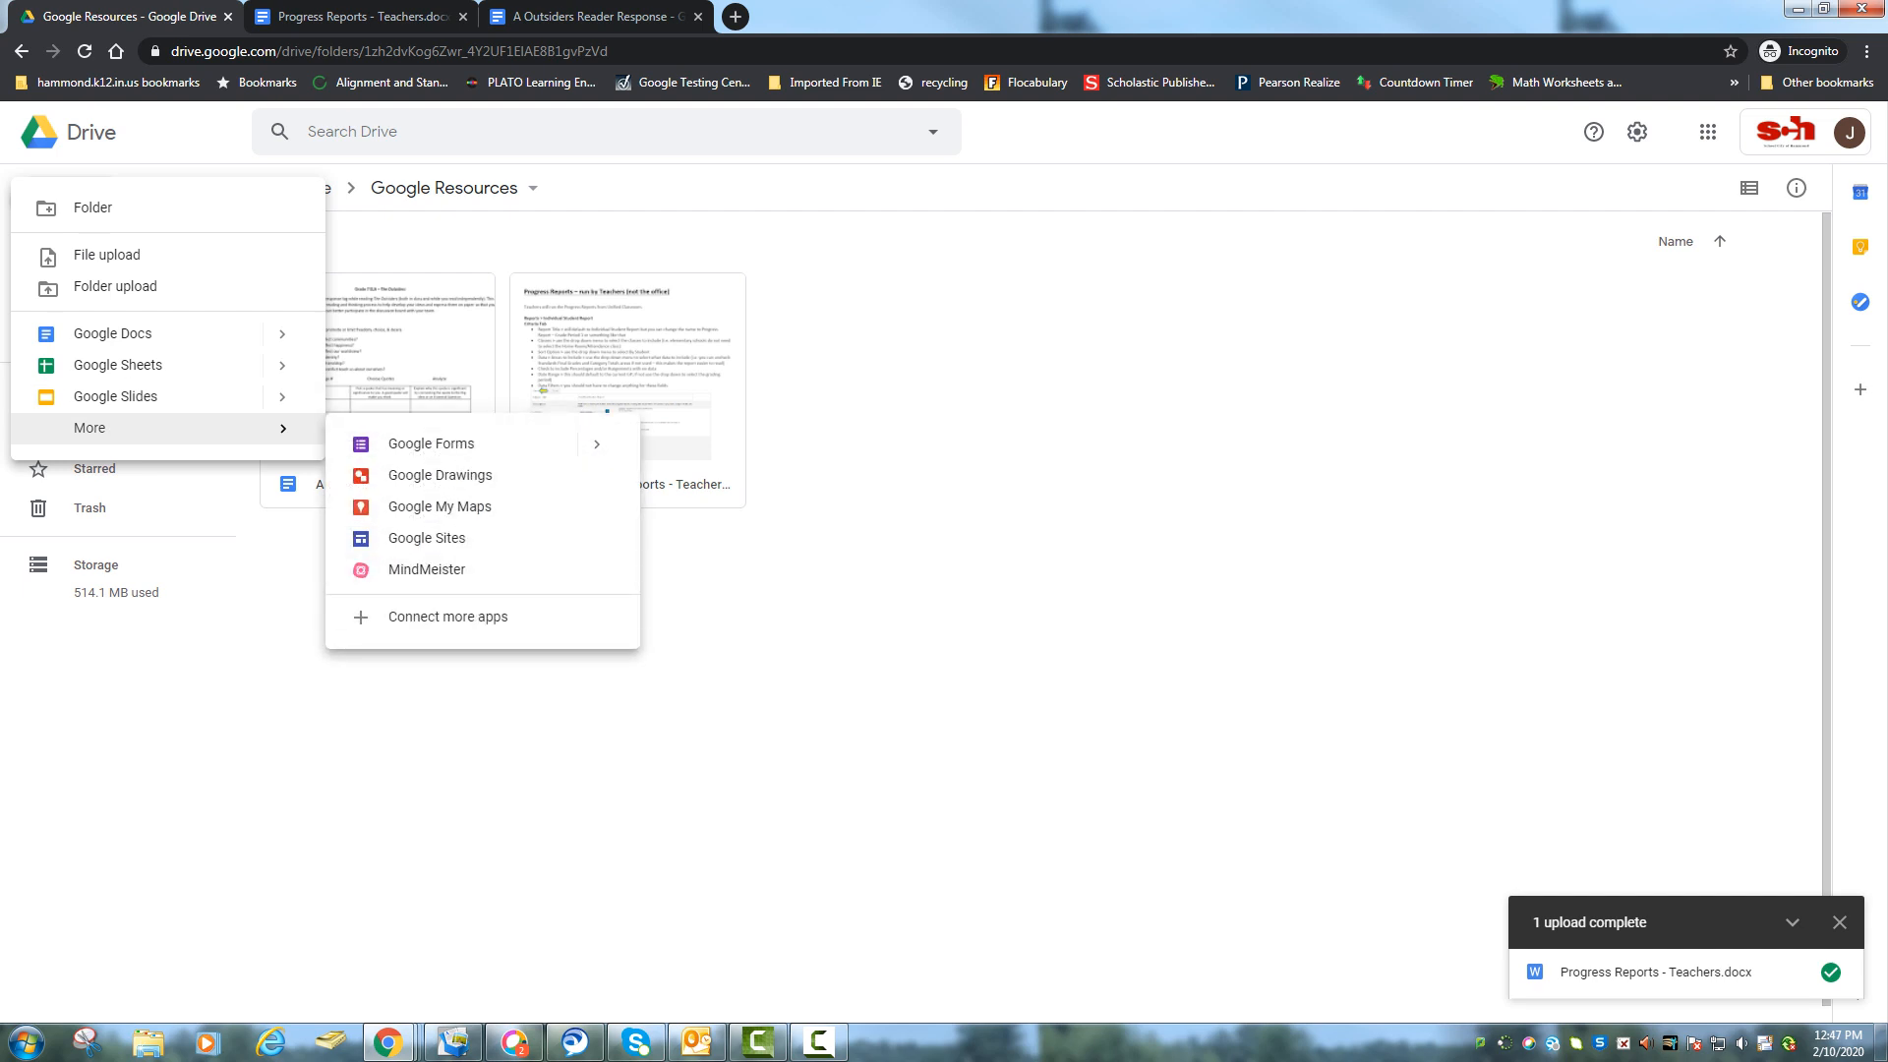
key("Escape")
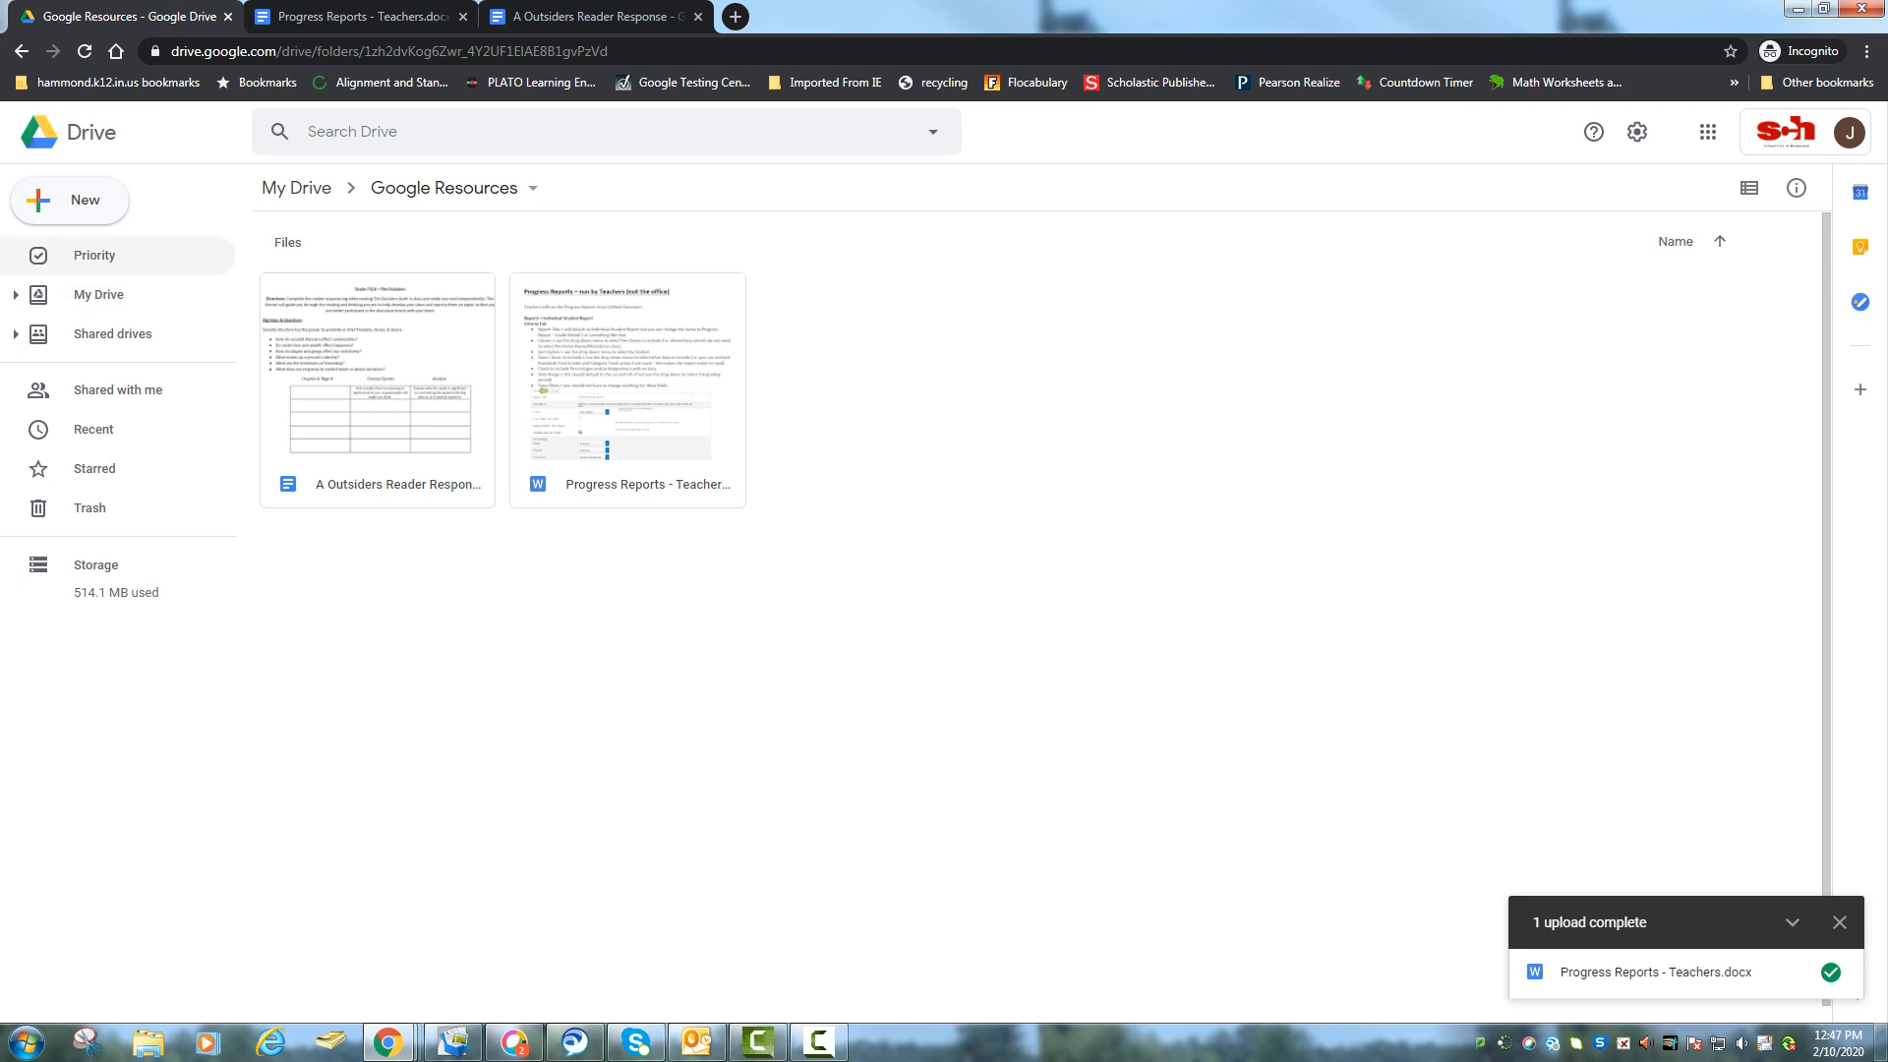
left_click(99, 294)
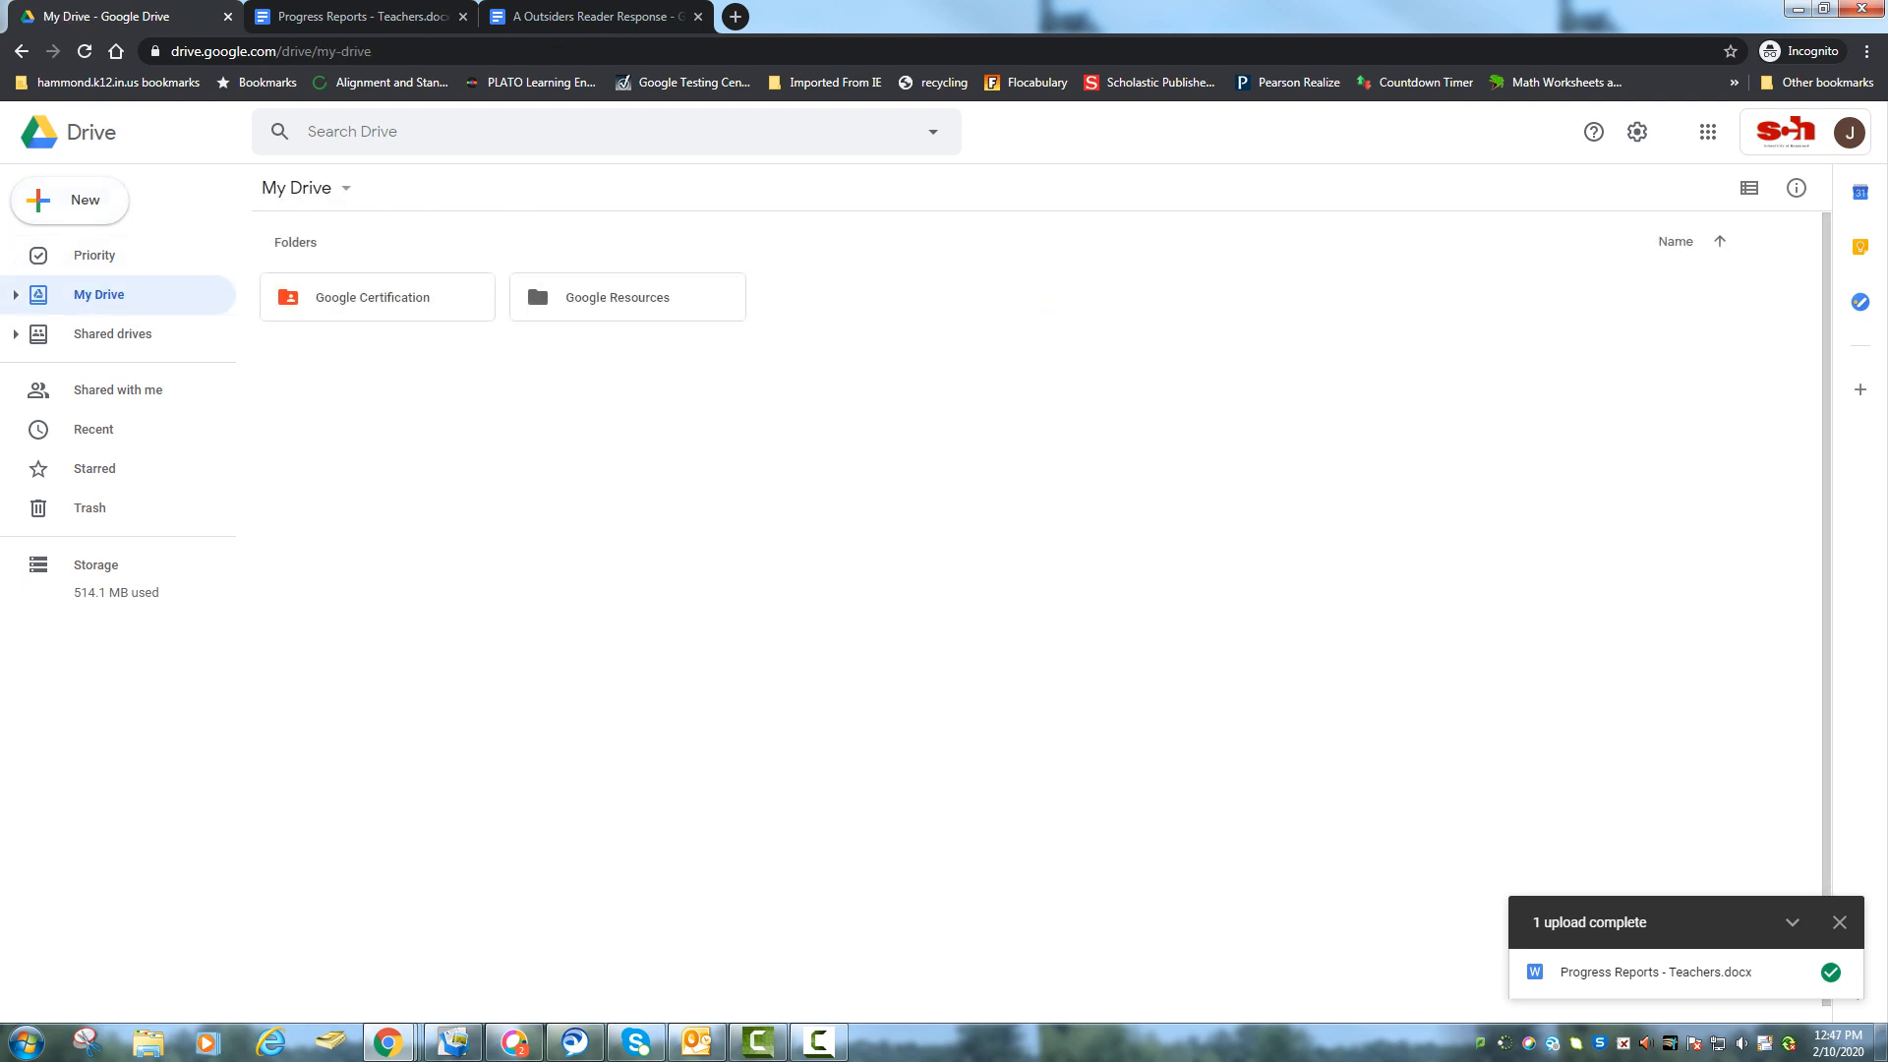
Close the 1 upload complete notice, leaving My Drive showing its two folders.
left_click(1839, 923)
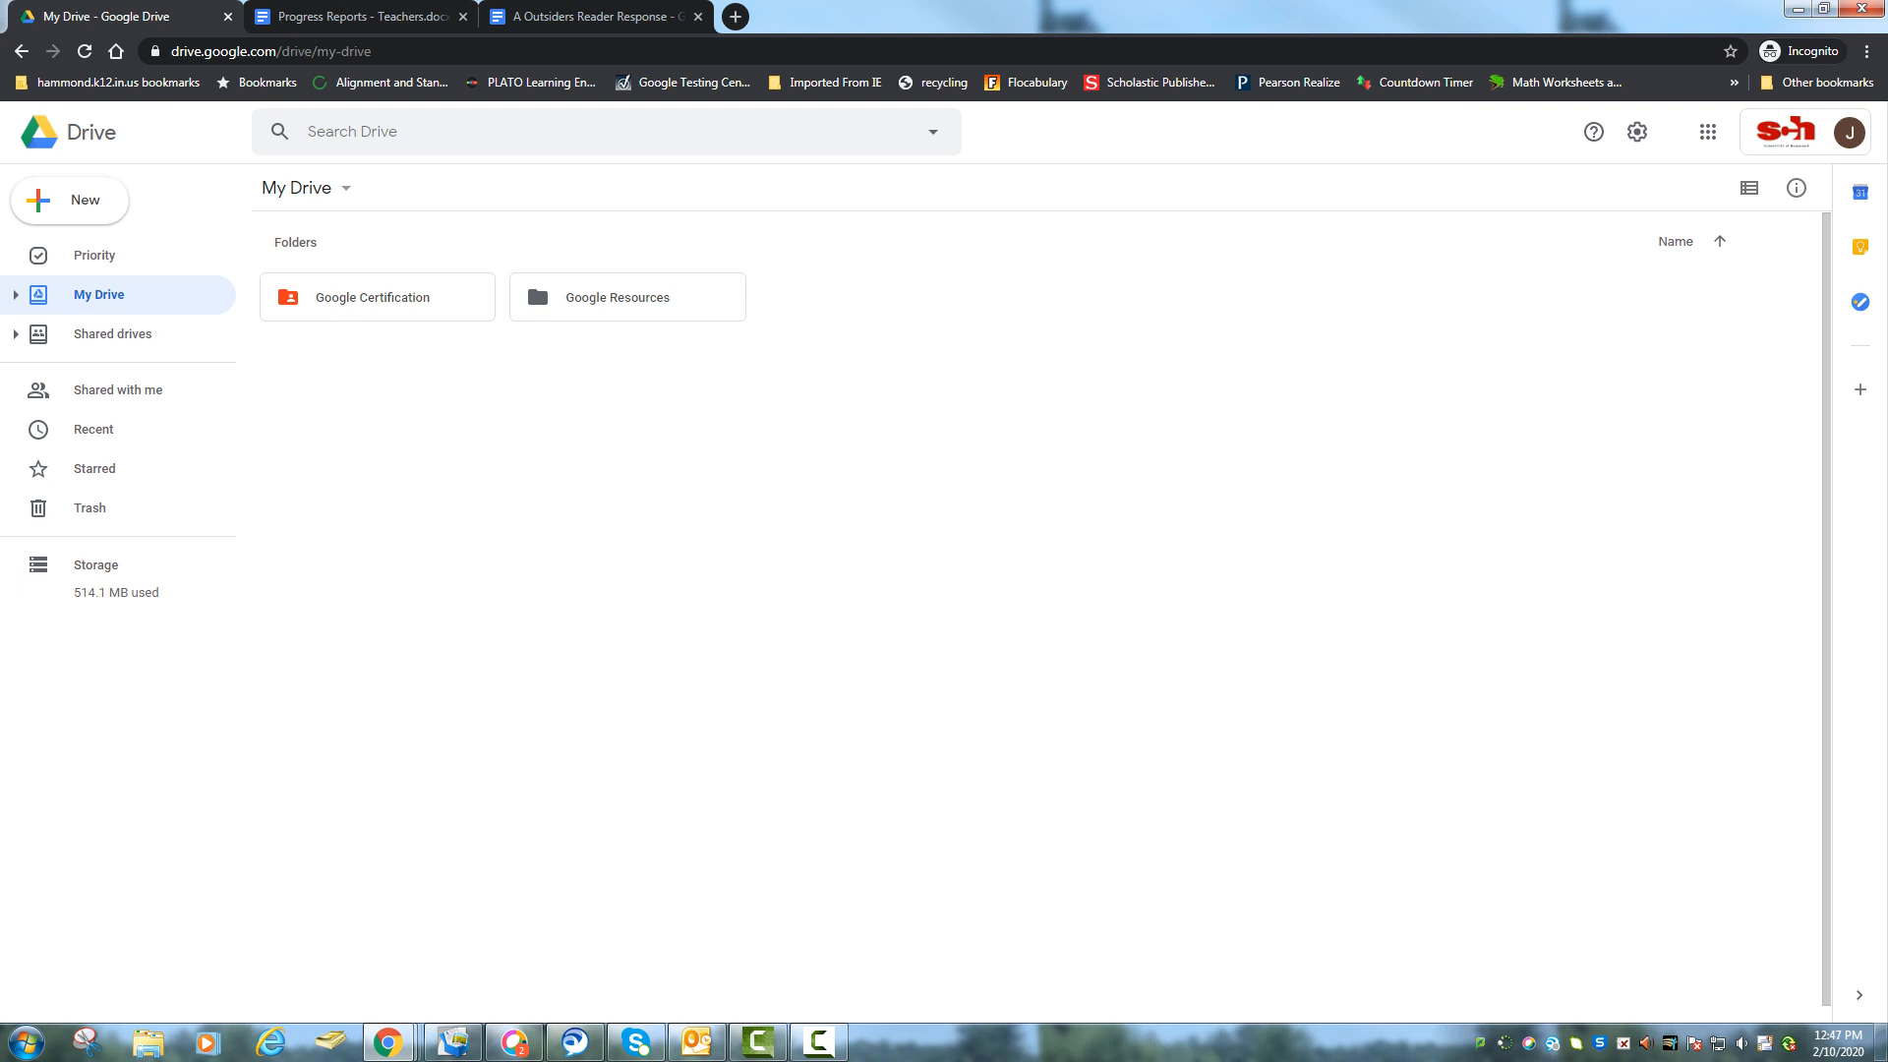
left_click(820, 1042)
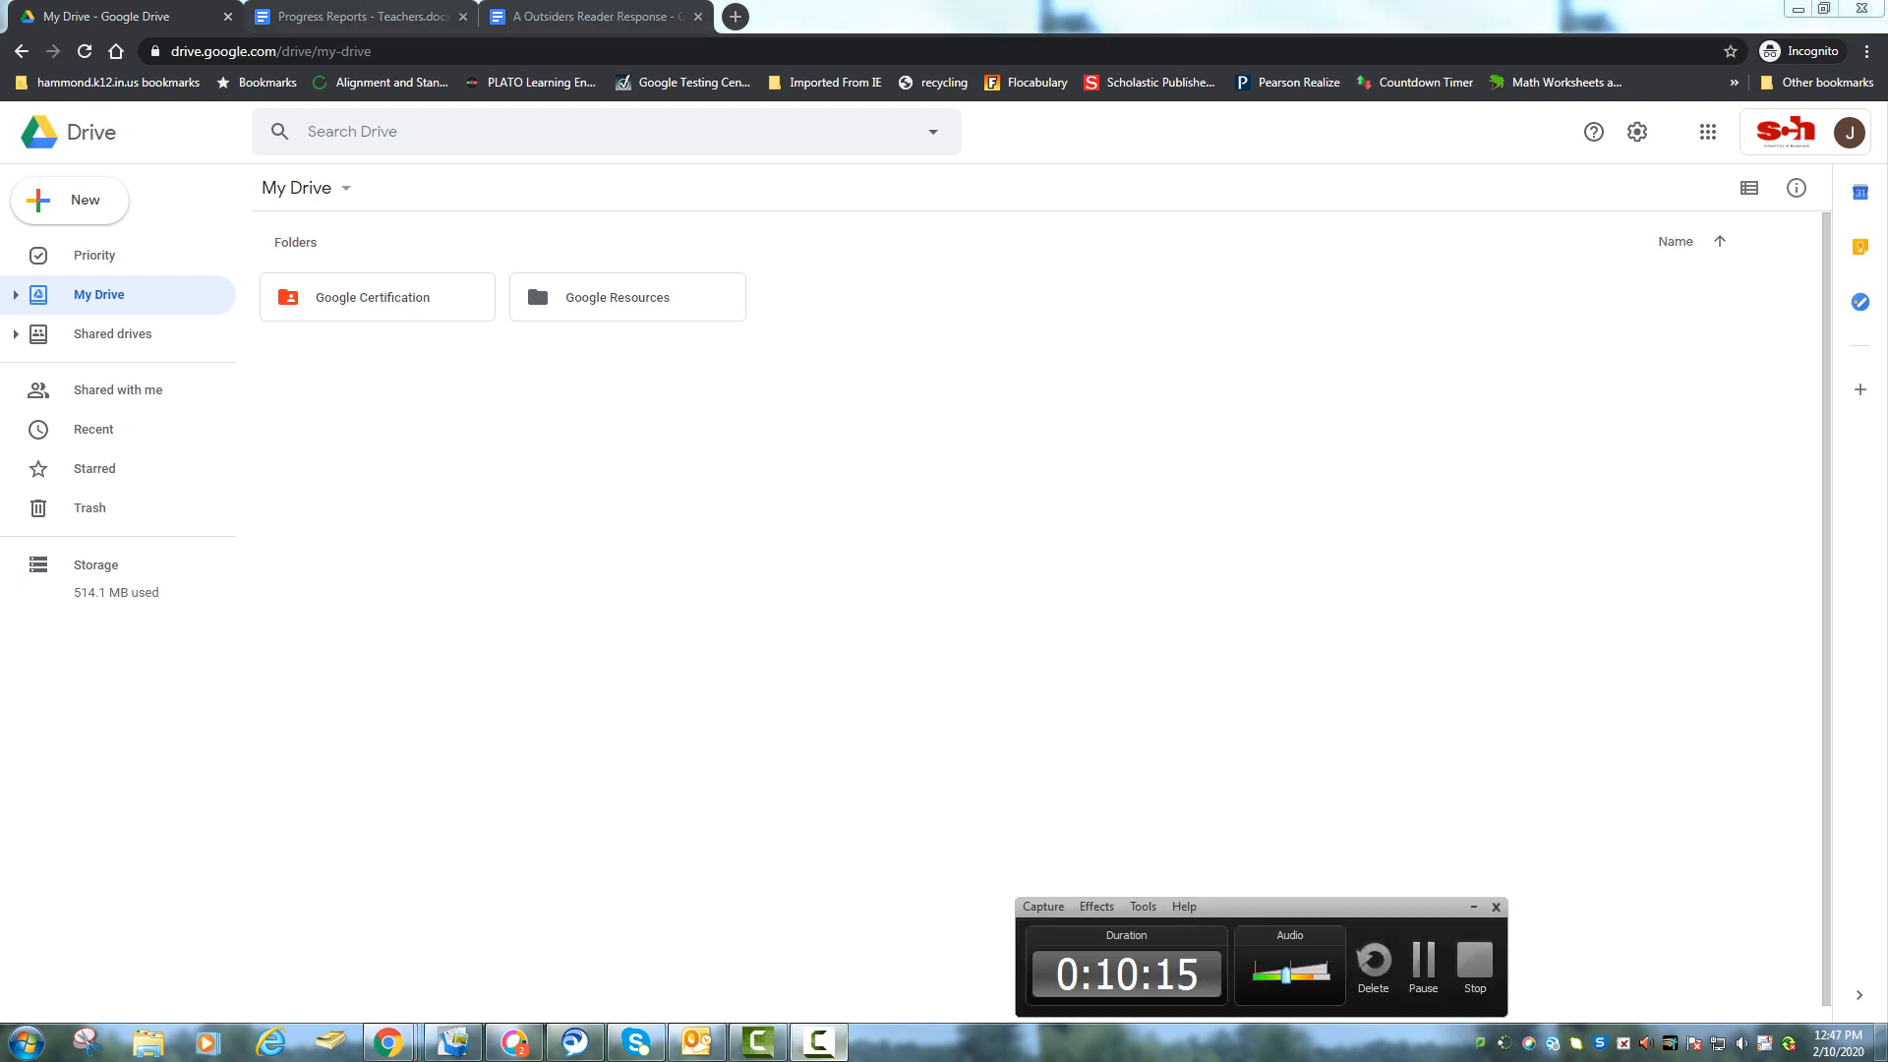